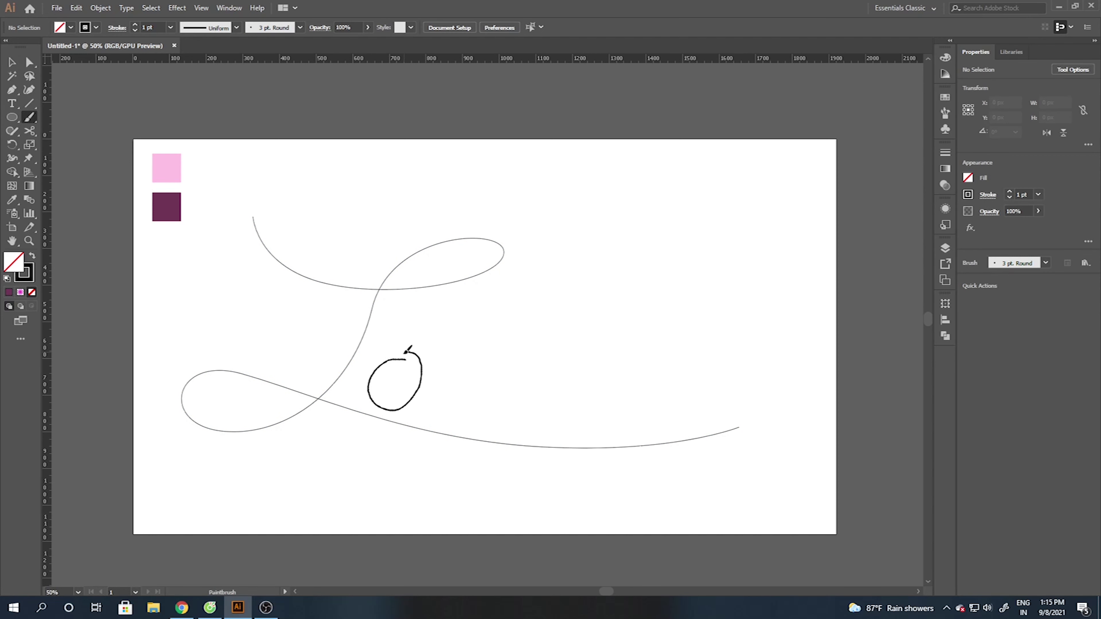
- Paint the letters v and e beside the o with the Paintbrush, giving the v a looping upper flourish
drag(472, 404, 547, 345)
key(ctrl+z)
drag(615, 322, 464, 329)
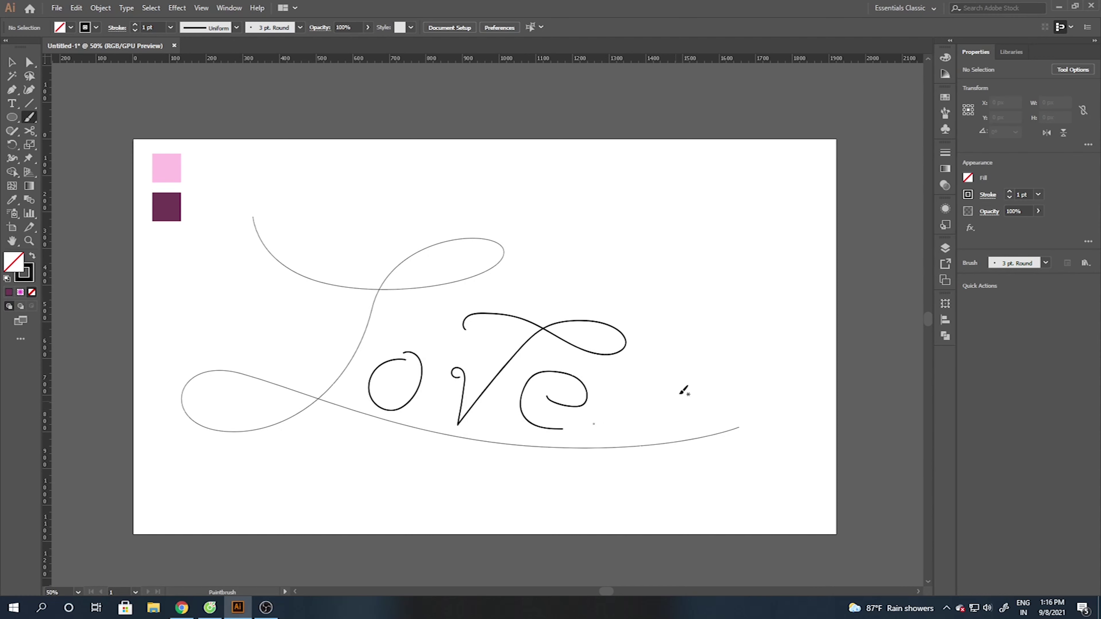
- Reshape the L's upper-left curve by repositioning its anchor points and adjusting their handles
key(a)
scroll(353, 294, up, 1)
click(359, 290)
drag(359, 290, 314, 281)
drag(220, 191, 251, 191)
drag(313, 279, 332, 282)
drag(431, 300, 438, 300)
drag(332, 283, 333, 282)
- Round out the L's upper-right loop by moving its outer anchor point and adjusting the surrounding handles
drag(553, 239, 536, 214)
drag(533, 251, 565, 232)
drag(507, 194, 489, 184)
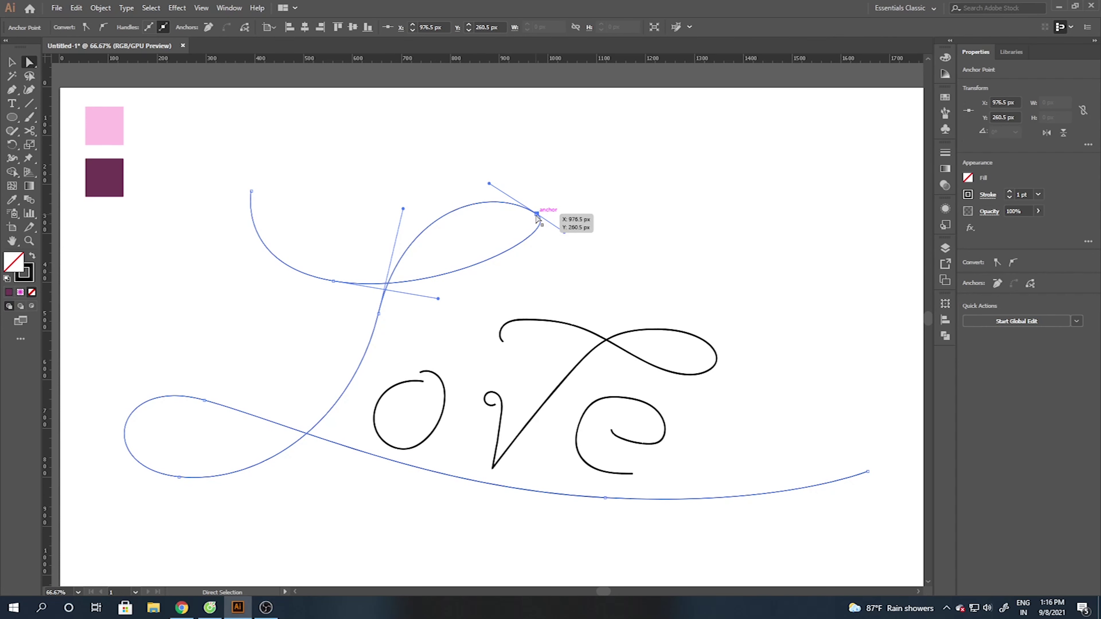
drag(563, 233, 534, 241)
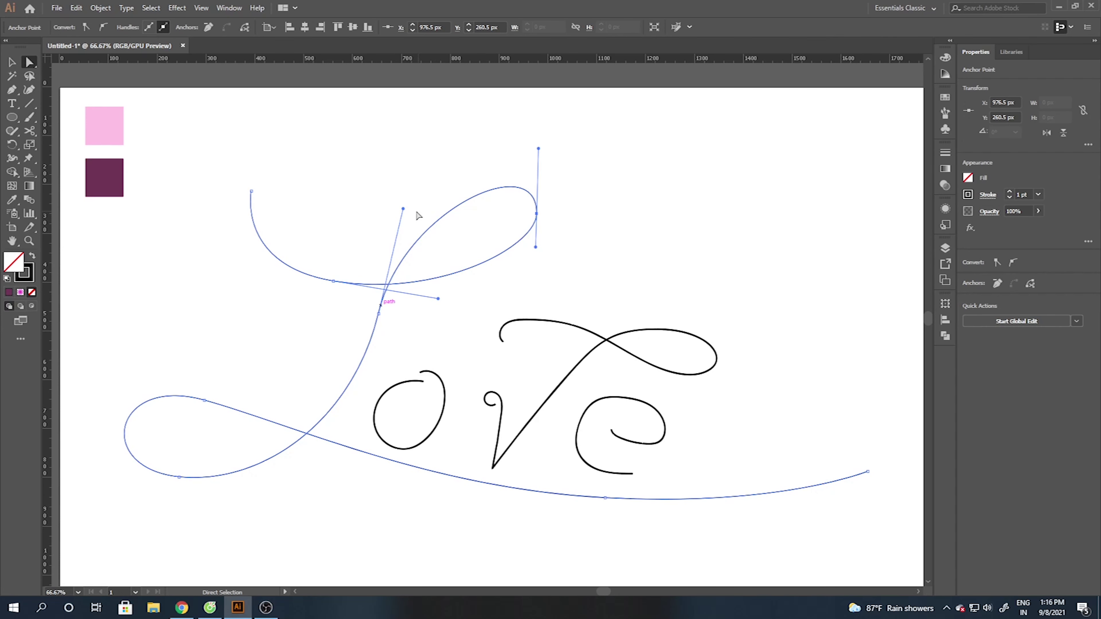
drag(403, 209, 415, 199)
drag(536, 247, 542, 263)
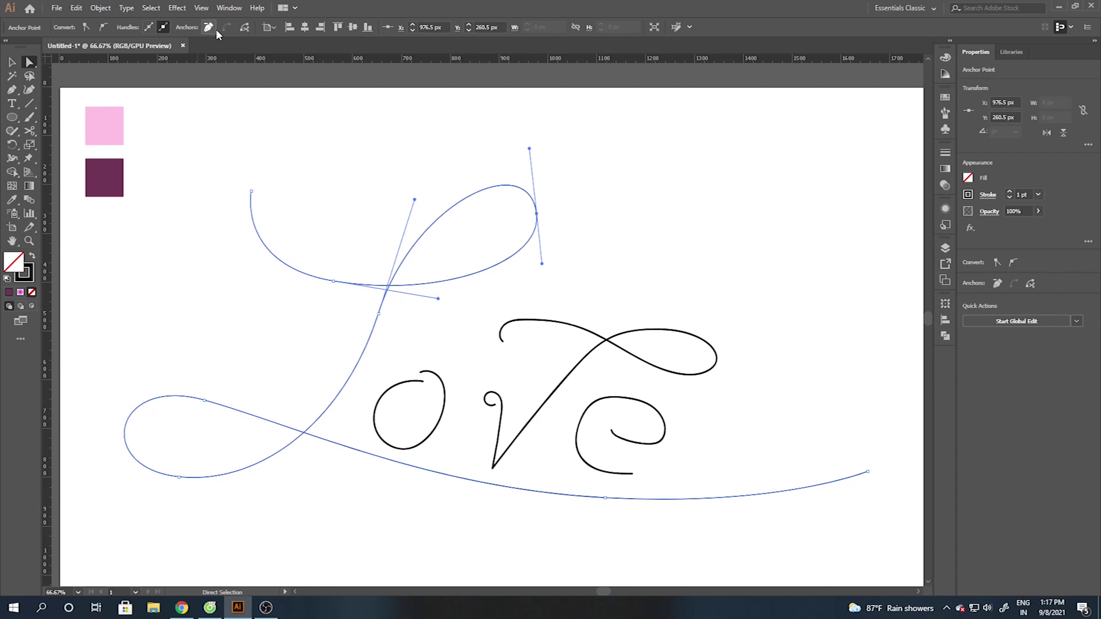
- Reshape the L's lower-left loop and its long right-hand tail by adjusting their anchor points and handles
drag(204, 401, 210, 401)
drag(116, 377, 94, 364)
scroll(273, 443, down, 2)
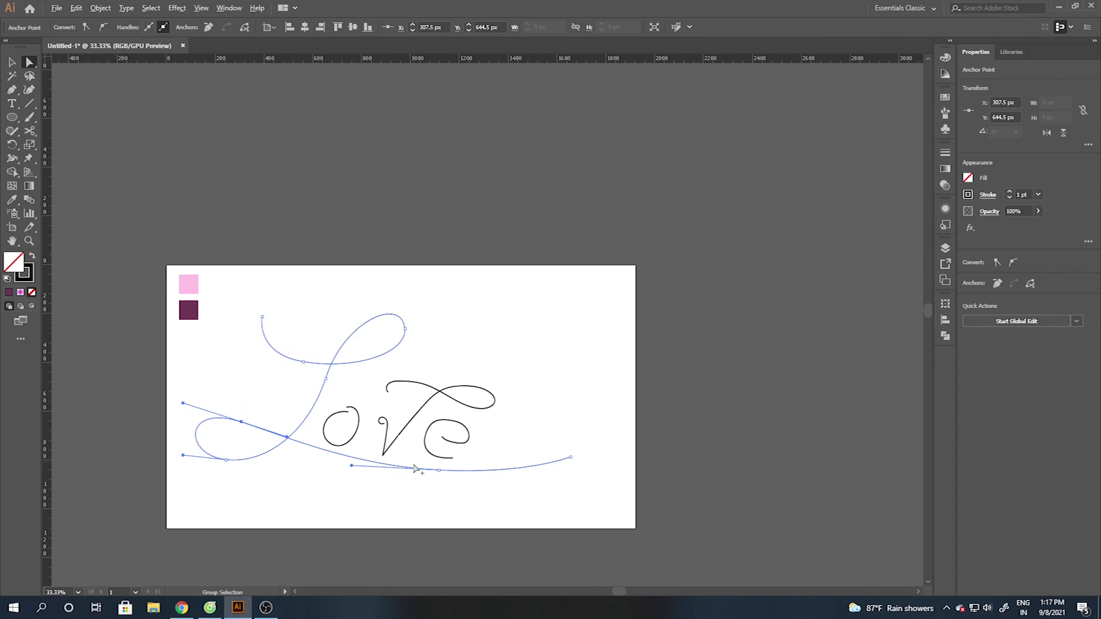
scroll(415, 469, up, 1)
drag(700, 386, 675, 385)
drag(502, 406, 499, 415)
drag(631, 422, 651, 426)
drag(675, 385, 647, 379)
drag(499, 415, 472, 417)
click(183, 391)
drag(118, 385, 92, 377)
click(167, 404)
- Reposition the L, and shift the letters o, v and e to the right of its stem
key(v)
drag(269, 303, 294, 308)
drag(312, 189, 559, 412)
drag(549, 391, 596, 371)
click(740, 308)
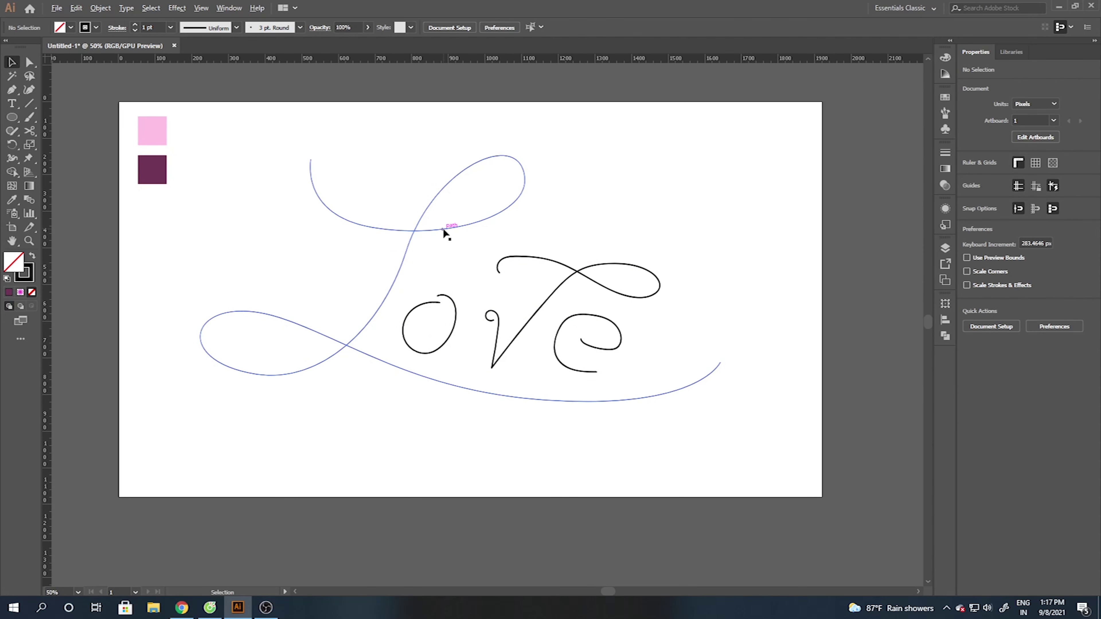
- Refine the L's stem around its upper crossing by adding and adjusting anchor points
scroll(446, 235, up, 1)
click(445, 234)
key(a)
click(397, 244)
click(394, 259)
click(413, 243)
click(394, 254)
drag(389, 265, 382, 277)
click(410, 243)
click(418, 209)
drag(435, 184, 438, 178)
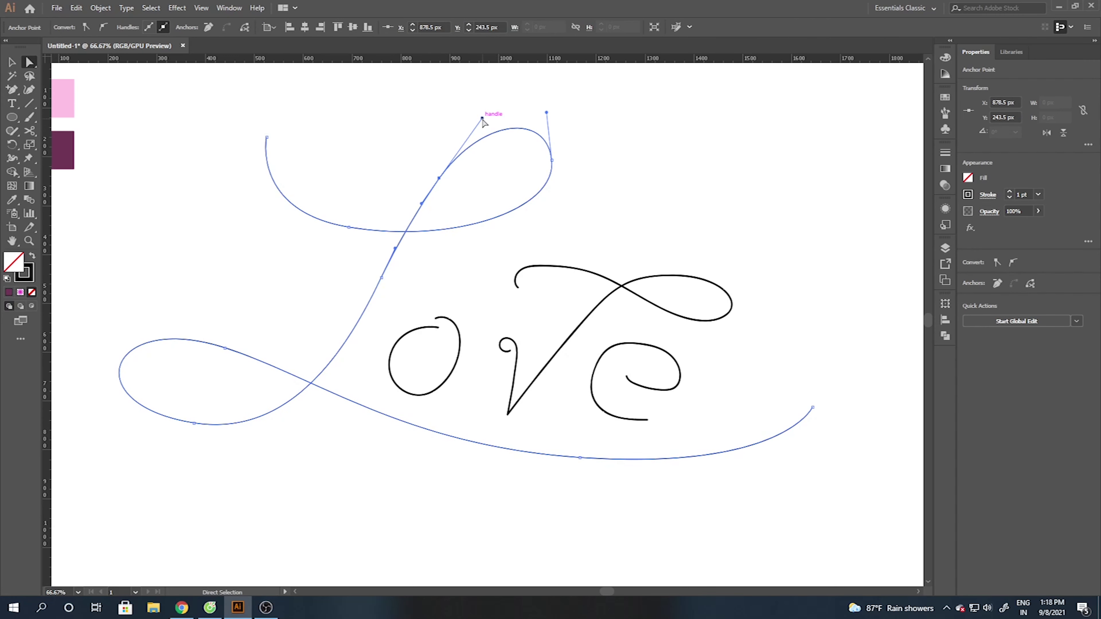
click(449, 312)
- Refine the left side and lower curve of the letter o by editing its anchor points
scroll(450, 312, up, 1)
drag(277, 273, 316, 252)
click(336, 290)
click(351, 332)
drag(311, 358, 343, 341)
click(388, 328)
- Clean up the small left hook of the v by adjusting its anchor points and removing surplus ones
scroll(389, 327, down, 1)
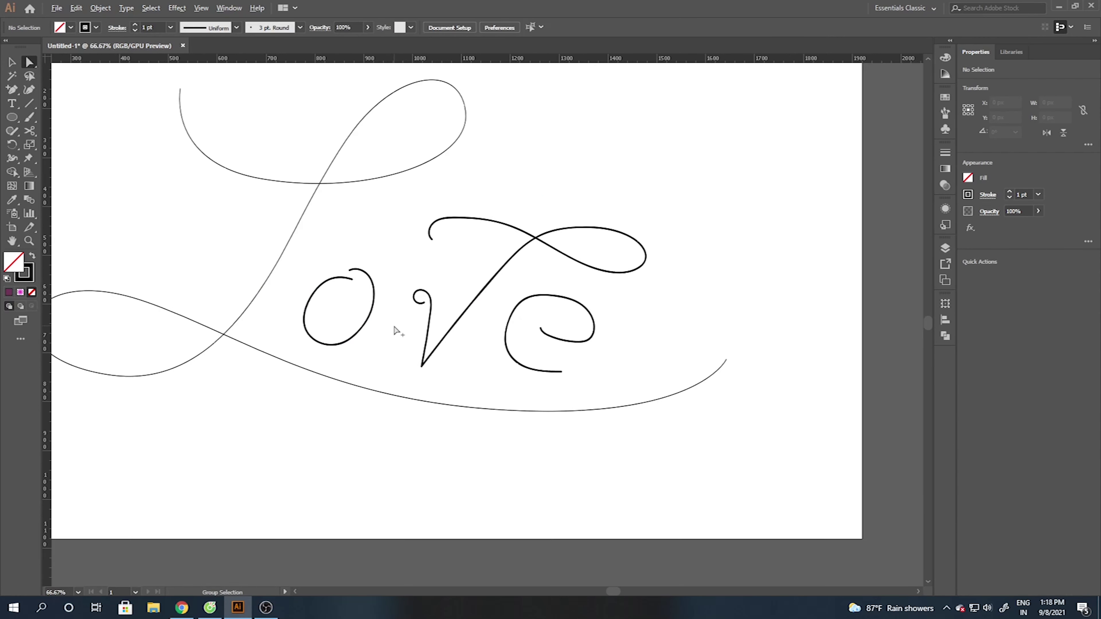
scroll(389, 328, down, 1)
scroll(434, 325, up, 1)
drag(410, 320, 374, 262)
click(356, 325)
click(373, 307)
scroll(374, 315, up, 3)
drag(398, 412, 376, 385)
drag(356, 263, 323, 256)
drag(337, 273, 281, 291)
click(209, 27)
click(347, 270)
click(349, 307)
scroll(360, 308, down, 1)
scroll(460, 264, up, 2)
click(278, 299)
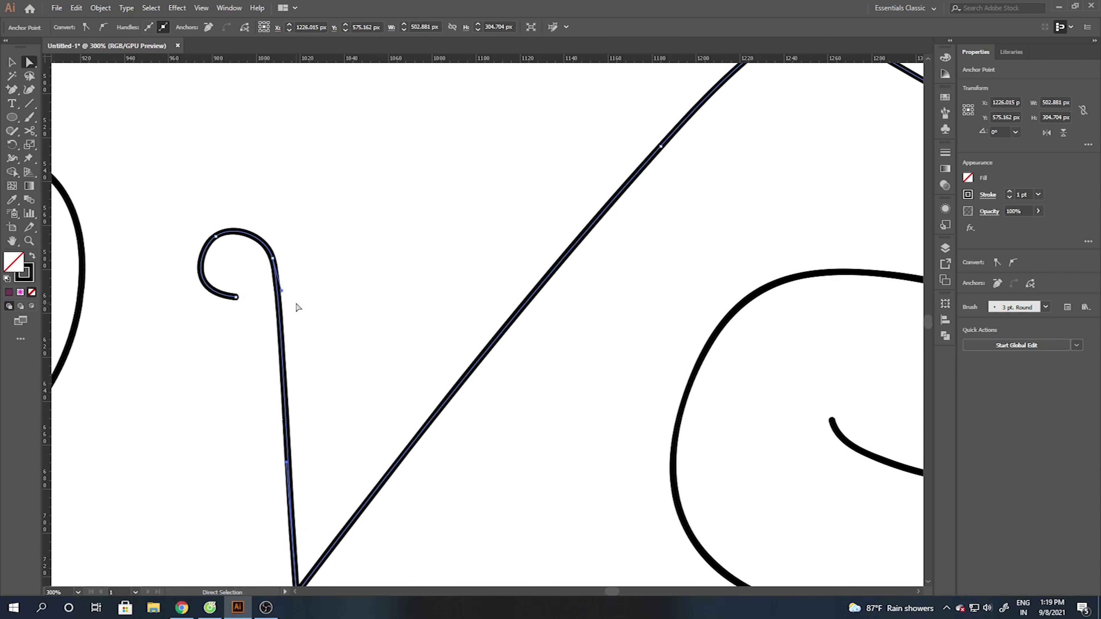
- Smooth the v's rising stroke and right-hand loop by removing surplus anchor points and adjusting handles
scroll(298, 304, down, 3)
click(423, 243)
drag(375, 297, 371, 295)
click(481, 195)
click(208, 27)
click(539, 184)
click(209, 27)
click(552, 207)
drag(597, 189, 534, 156)
click(665, 182)
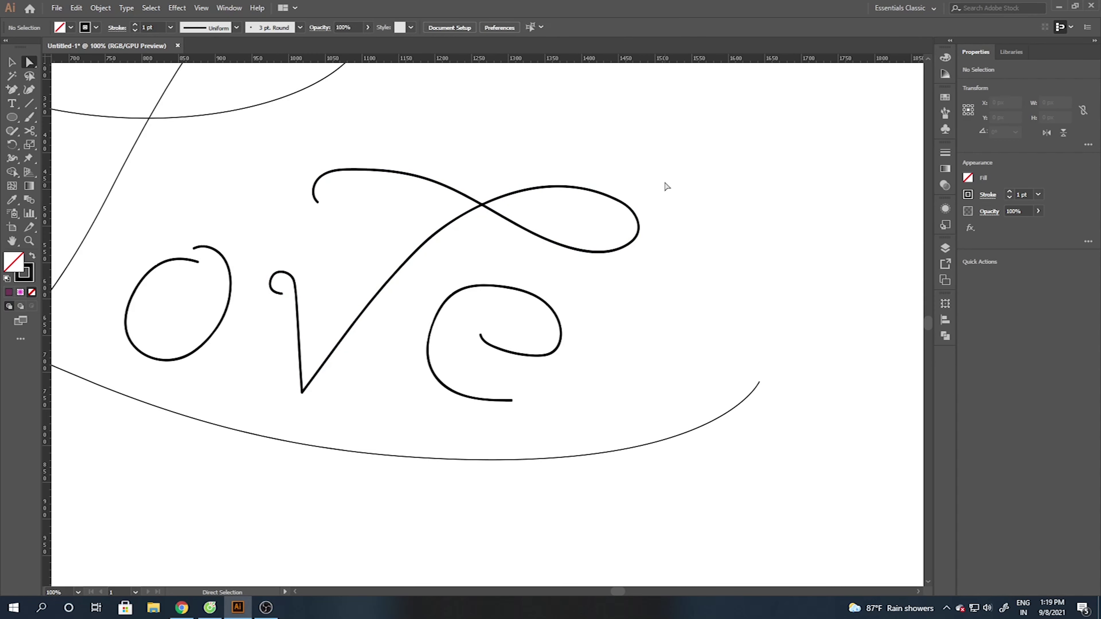
- Reshape the start of the v's upper-left flourish by removing surplus anchor points and adjusting the remaining ones
drag(317, 202, 360, 168)
click(302, 192)
click(361, 204)
scroll(361, 204, down, 1)
scroll(350, 200, up, 1)
click(366, 172)
click(209, 27)
drag(429, 180, 414, 169)
drag(306, 191, 318, 176)
drag(354, 152, 359, 159)
click(480, 167)
- Simplify the upper and right curves of the e by removing surplus anchor points and adjusting handles
scroll(479, 169, down, 1)
scroll(521, 295, up, 2)
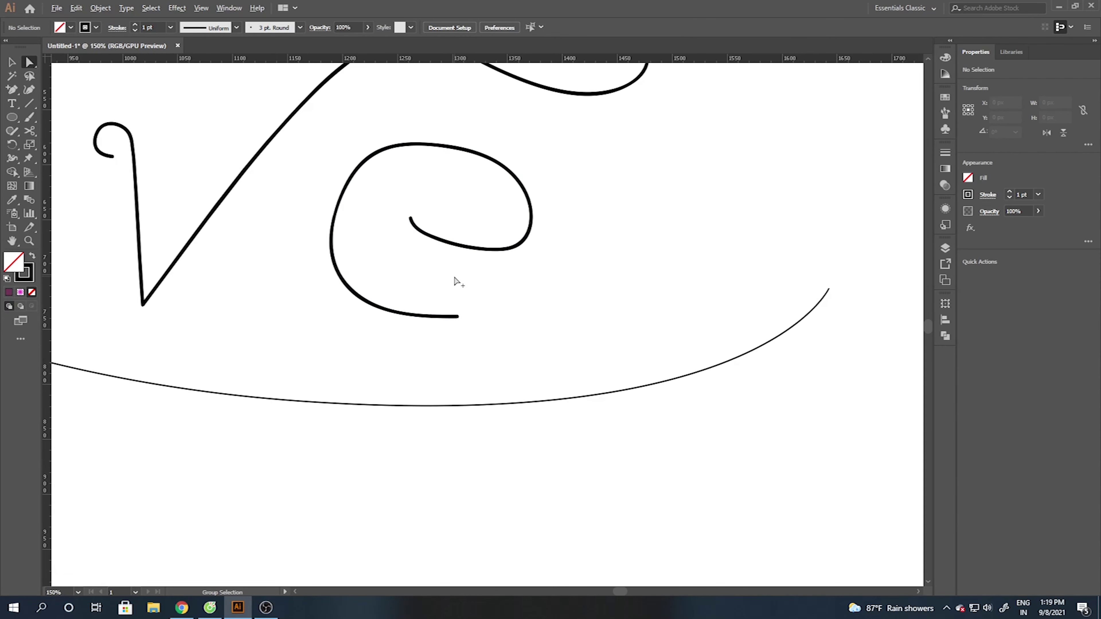
click(381, 150)
click(370, 156)
click(209, 27)
click(436, 145)
drag(414, 144, 381, 137)
click(521, 243)
click(209, 27)
click(495, 250)
click(209, 27)
click(531, 224)
drag(528, 233, 522, 263)
click(482, 191)
- Refine the curvature along the top of the e by adjusting its anchor handle
drag(438, 146, 440, 140)
key(ctrl+z)
drag(385, 132, 435, 141)
click(482, 151)
- Reshape the lower end of the e and remove surplus anchor points from its left curve
click(209, 27)
click(412, 288)
drag(457, 316, 473, 308)
drag(449, 308, 473, 317)
click(337, 268)
click(209, 27)
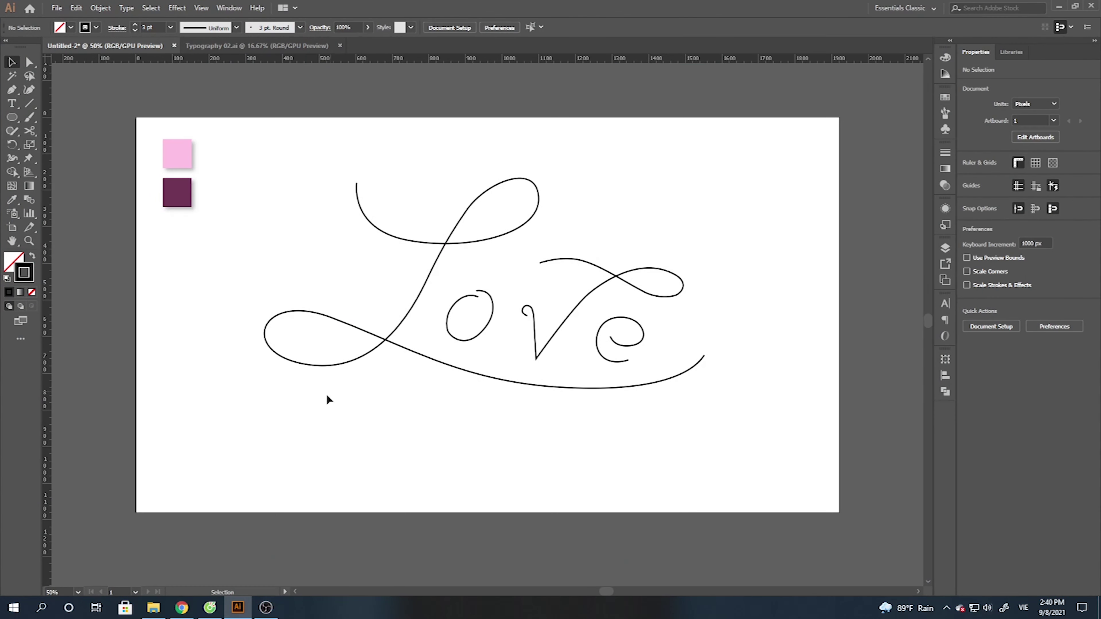
- Draw a 60 px circle with the Ellipse tool below the lettering, near the artboard's lower-left corner
scroll(295, 410, up, 1)
click(13, 118)
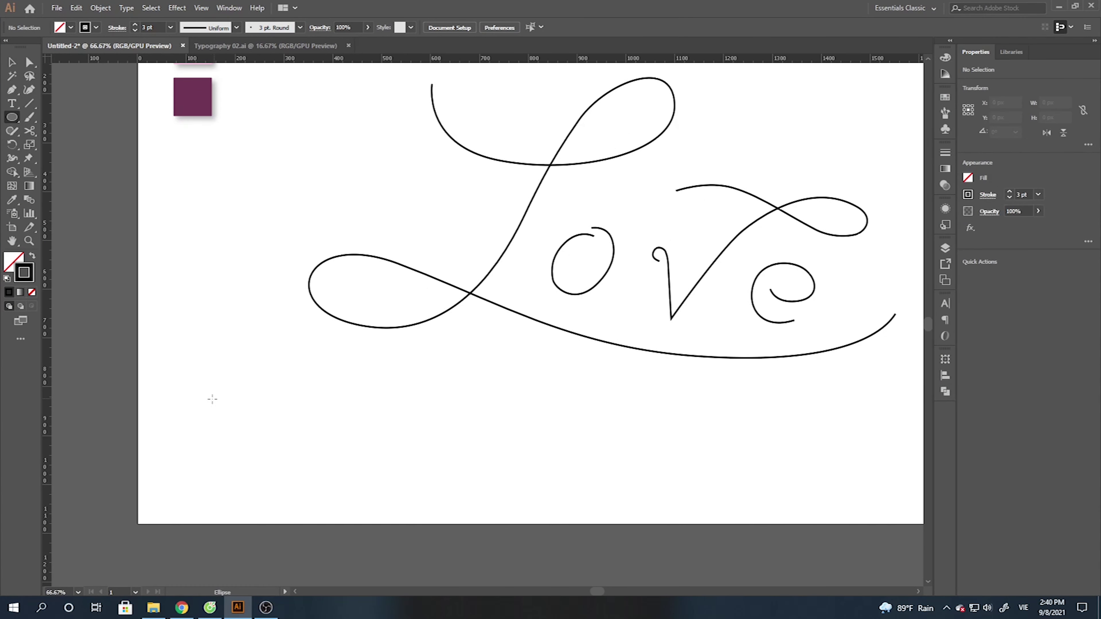
drag(219, 420, 220, 420)
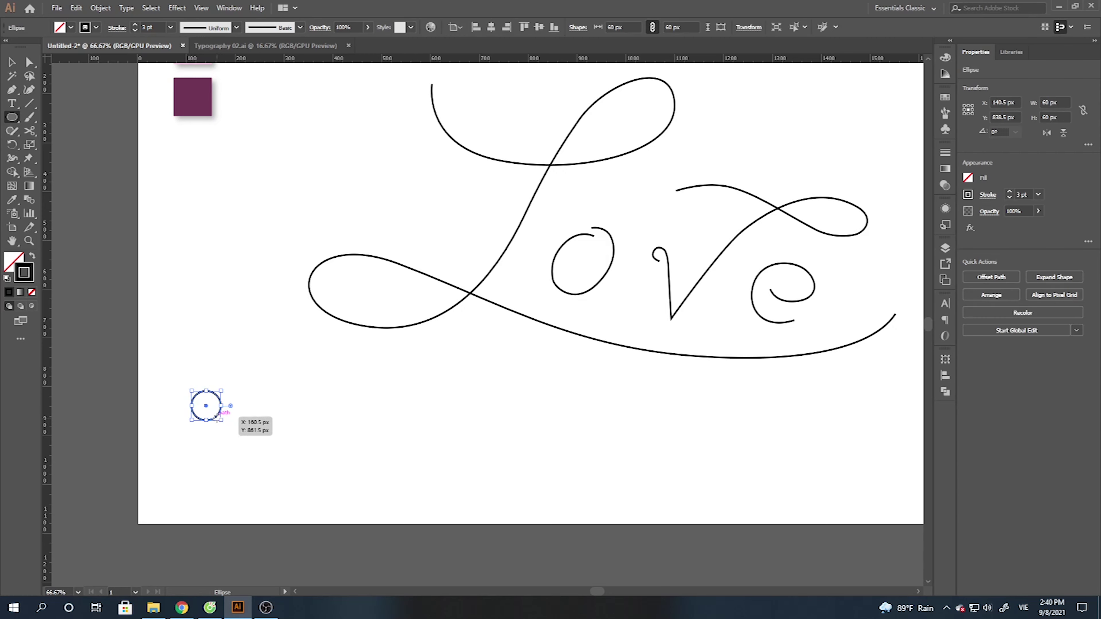
- Swap the circle's stroke and fill so it is solid black, and move it slightly right and down
click(31, 257)
click(173, 347)
drag(208, 408, 236, 418)
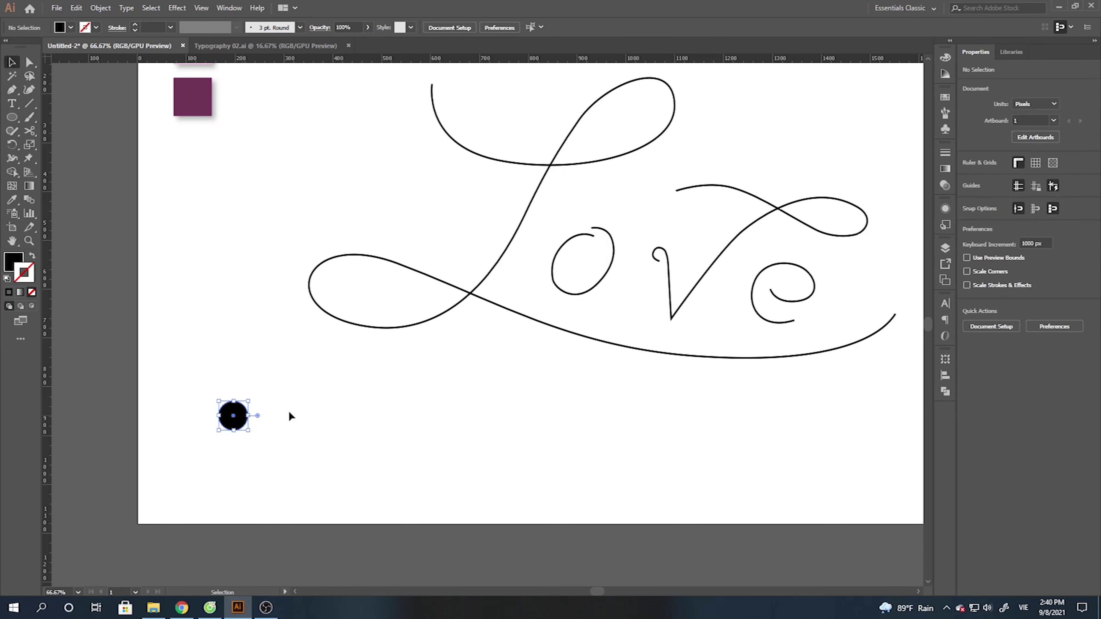
click(270, 412)
- Fill the small circle with the default white-to-black linear gradient
scroll(245, 435, up, 2)
click(237, 409)
scroll(244, 419, down, 2)
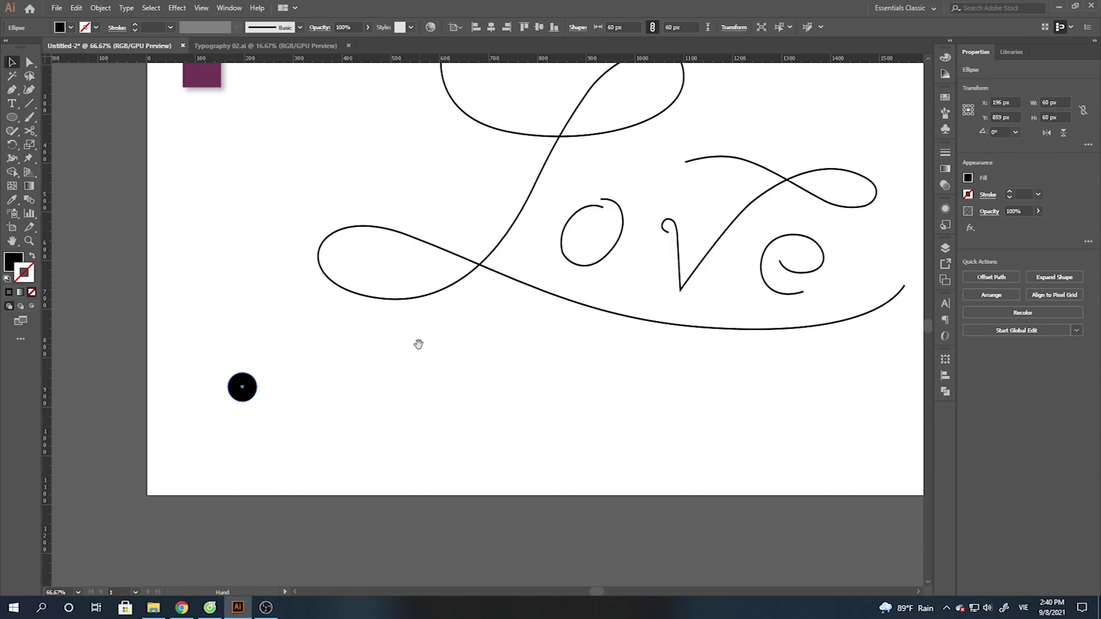
scroll(406, 349, up, 2)
click(947, 170)
click(874, 237)
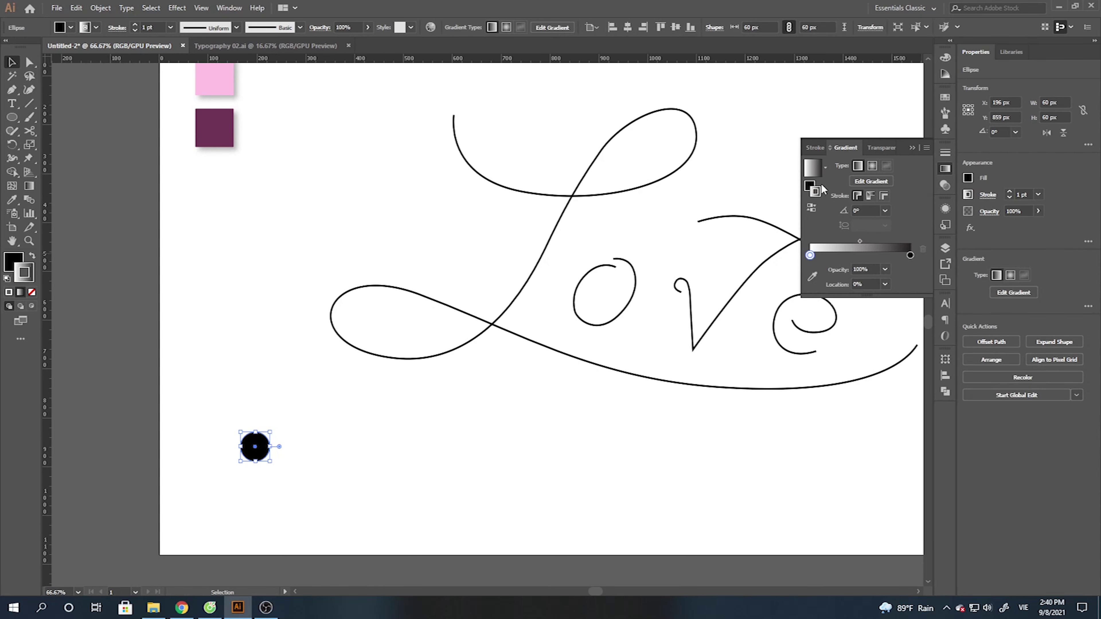
key(ctrl+z)
click(865, 238)
scroll(437, 210, up, 2)
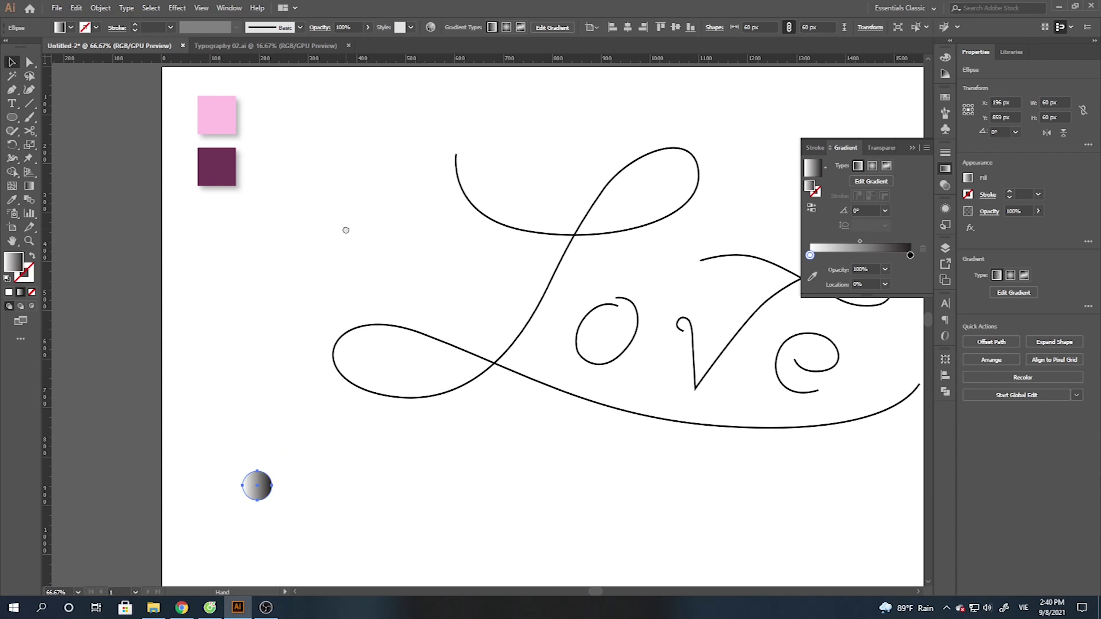
- Recolor the gradient's stops by sampling the pink swatch for the start and the dark purple swatch for the end
click(812, 276)
click(219, 83)
click(910, 242)
click(813, 262)
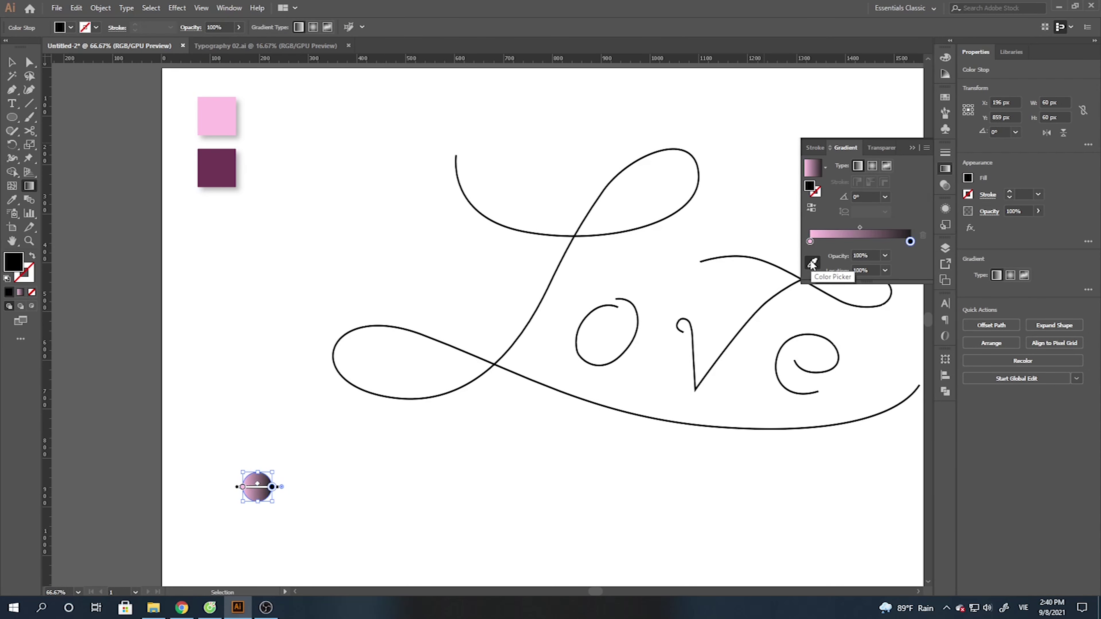
click(220, 158)
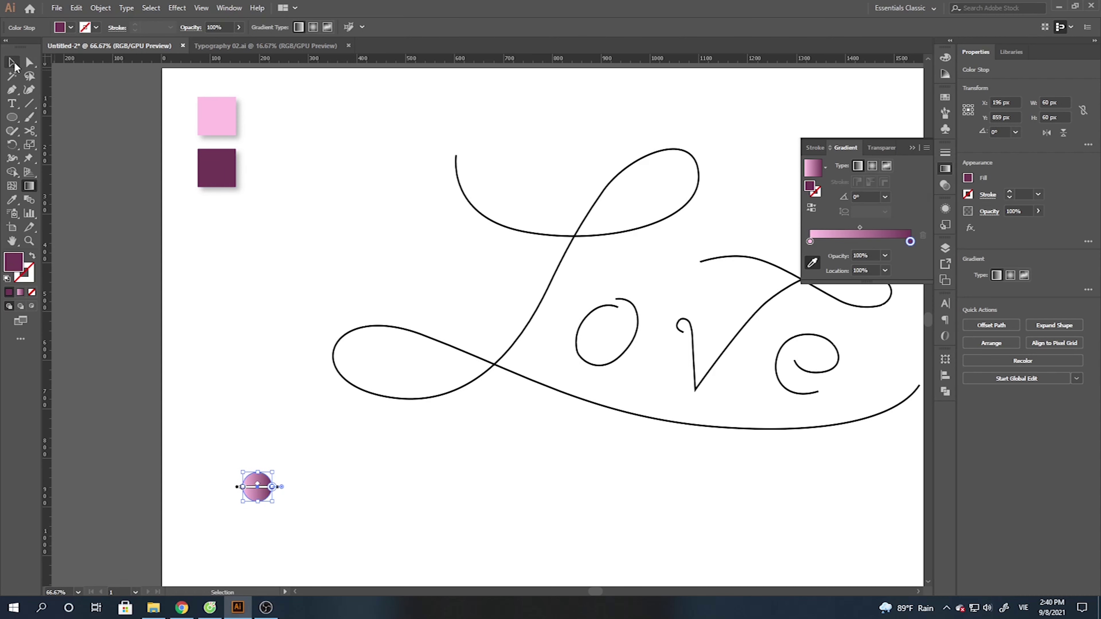
- Angle the circle's gradient diagonally from lower left to upper right at about 46.8° and reverse its colors
click(15, 66)
scroll(257, 339, down, 2)
scroll(257, 412, up, 4)
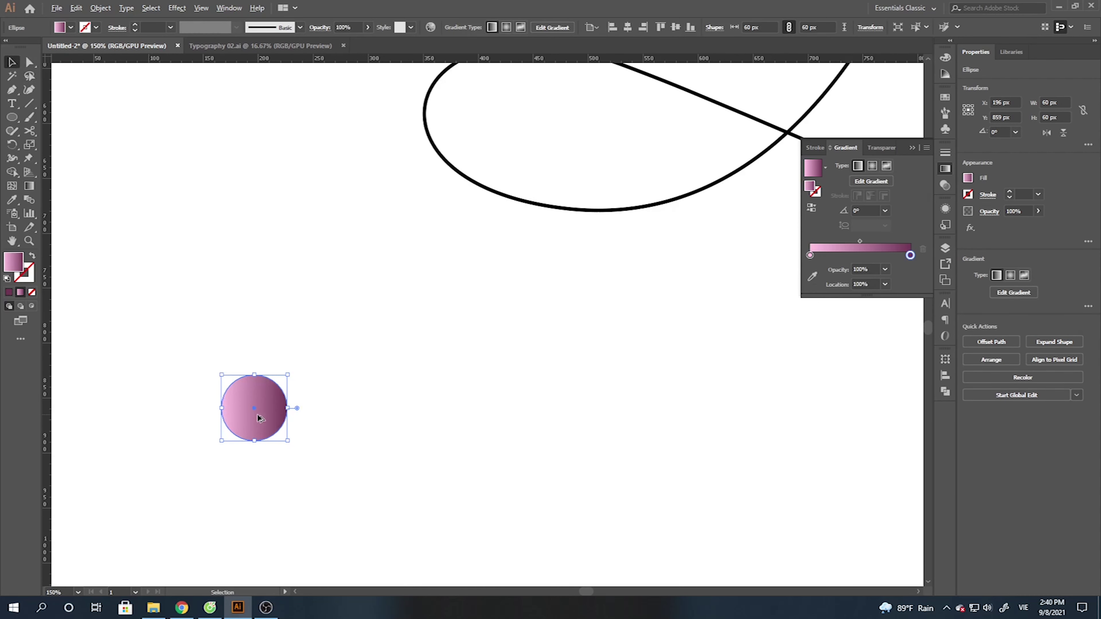
click(28, 186)
drag(233, 436, 273, 386)
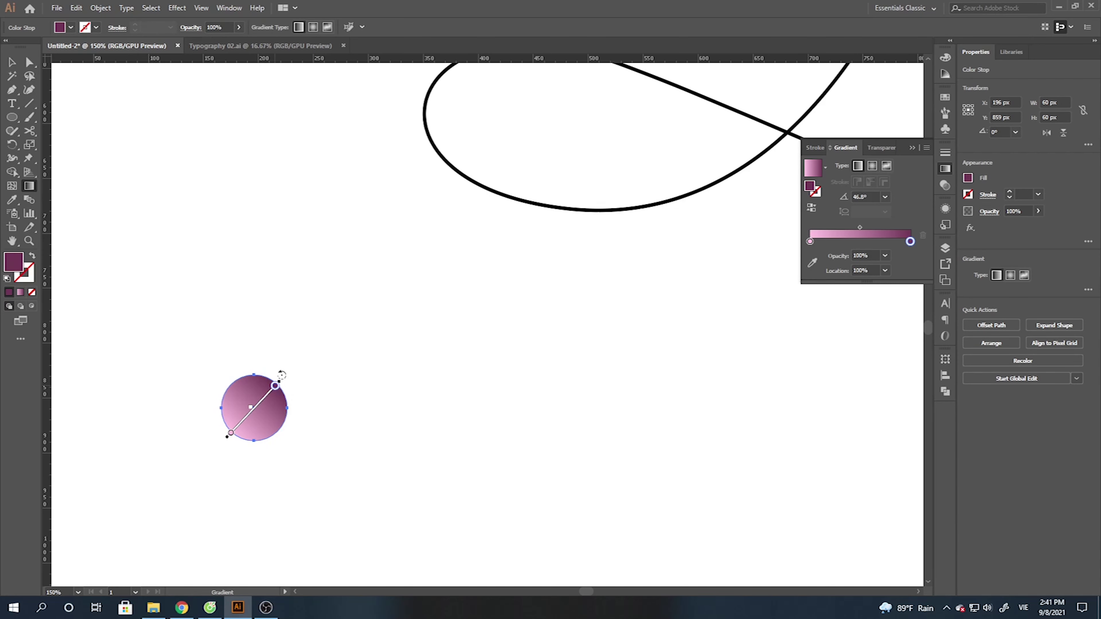
click(812, 209)
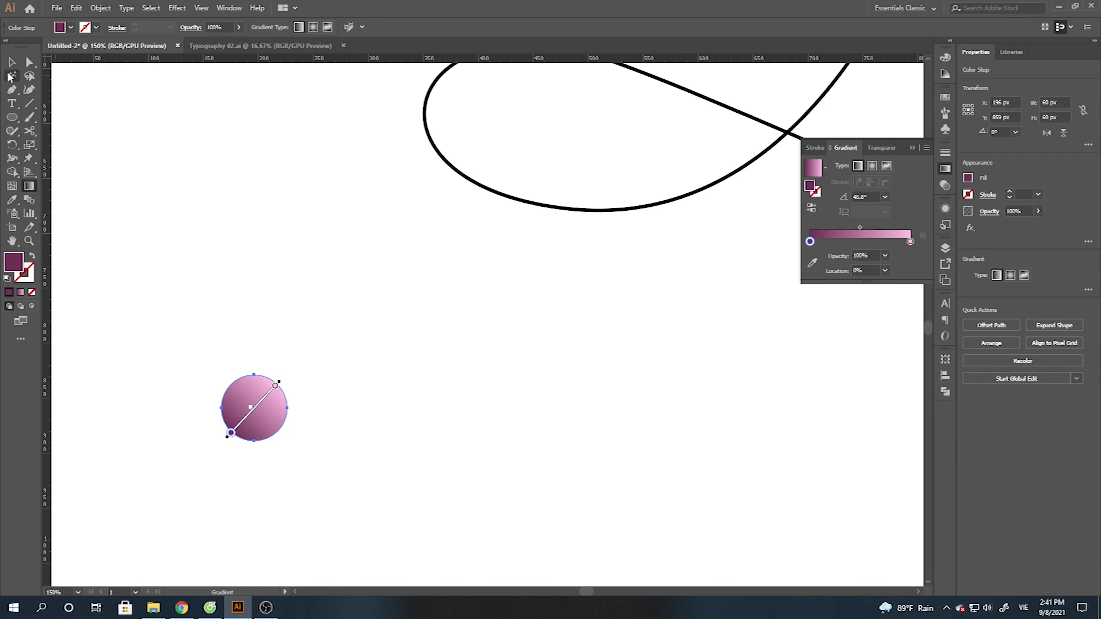
- Duplicate the gradient circle about 670 px to its right in line with the original, and select both circles
click(12, 62)
click(283, 295)
scroll(283, 295, down, 4)
scroll(369, 337, up, 1)
drag(215, 338, 450, 339)
drag(183, 309, 487, 364)
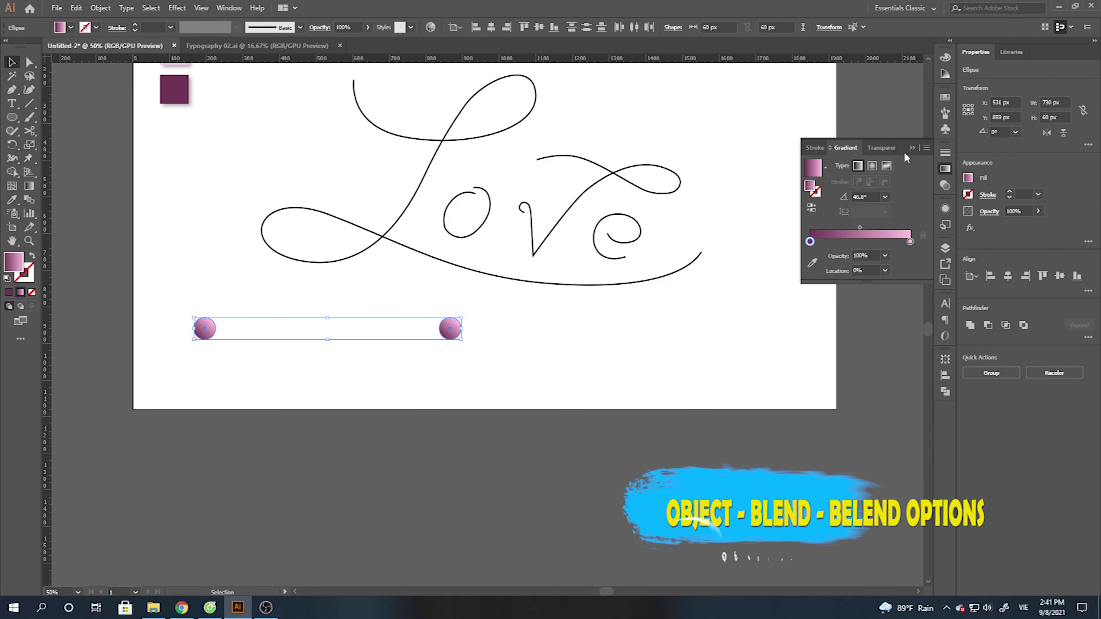
- Configure the blend options with spacing set to Specified Steps, 2000 steps and page-aligned orientation
click(912, 148)
click(100, 9)
mouse_move(149, 309)
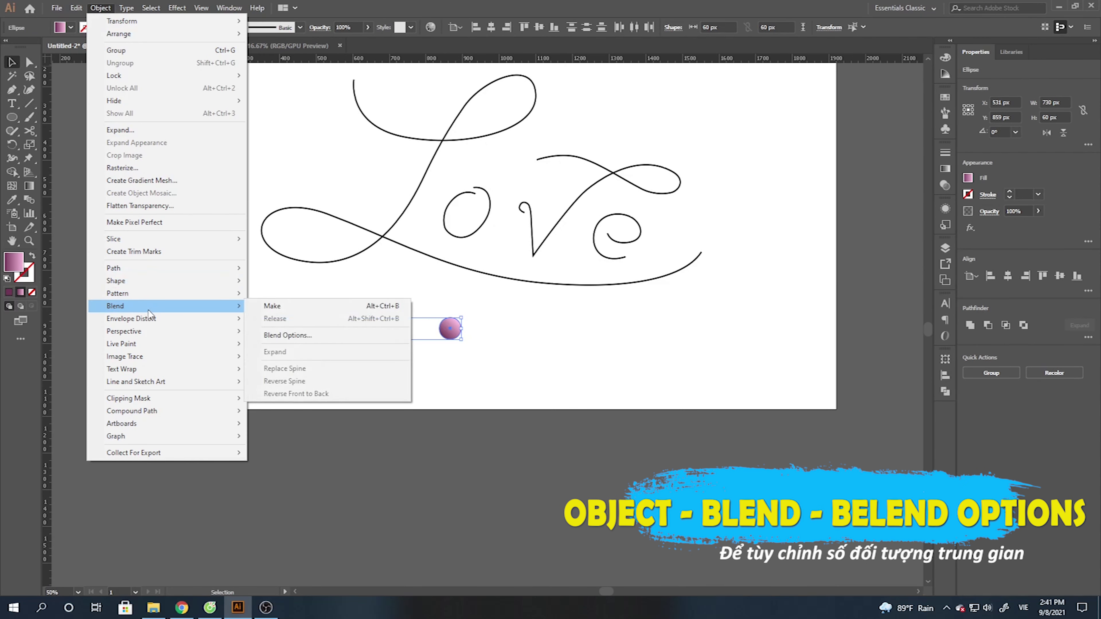
click(287, 335)
click(550, 276)
click(527, 300)
double_click(613, 271)
text(2000)
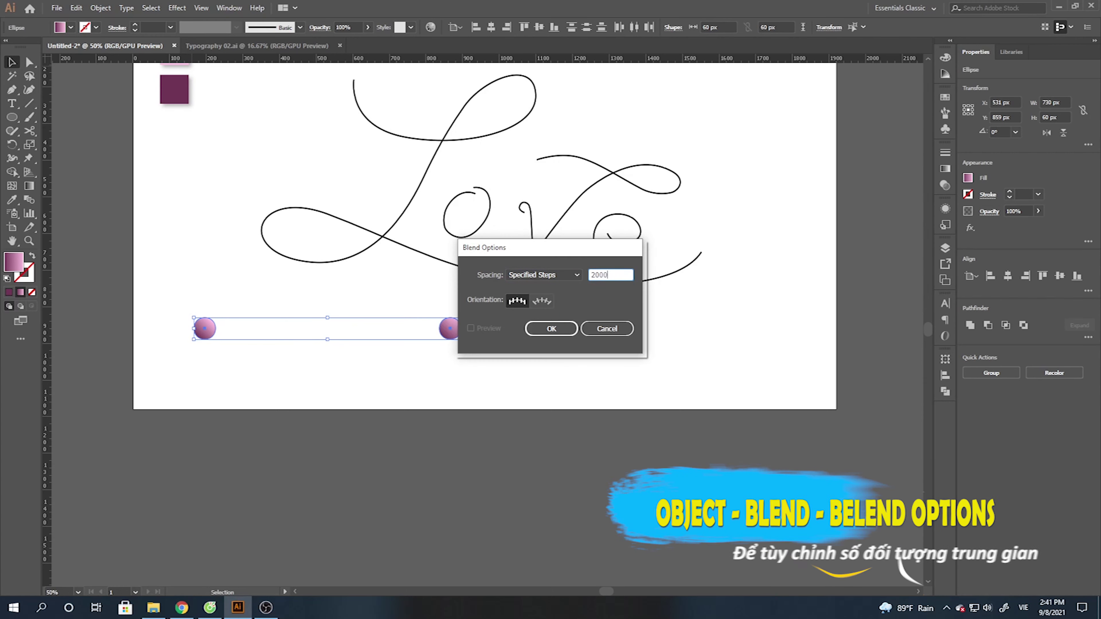
click(548, 332)
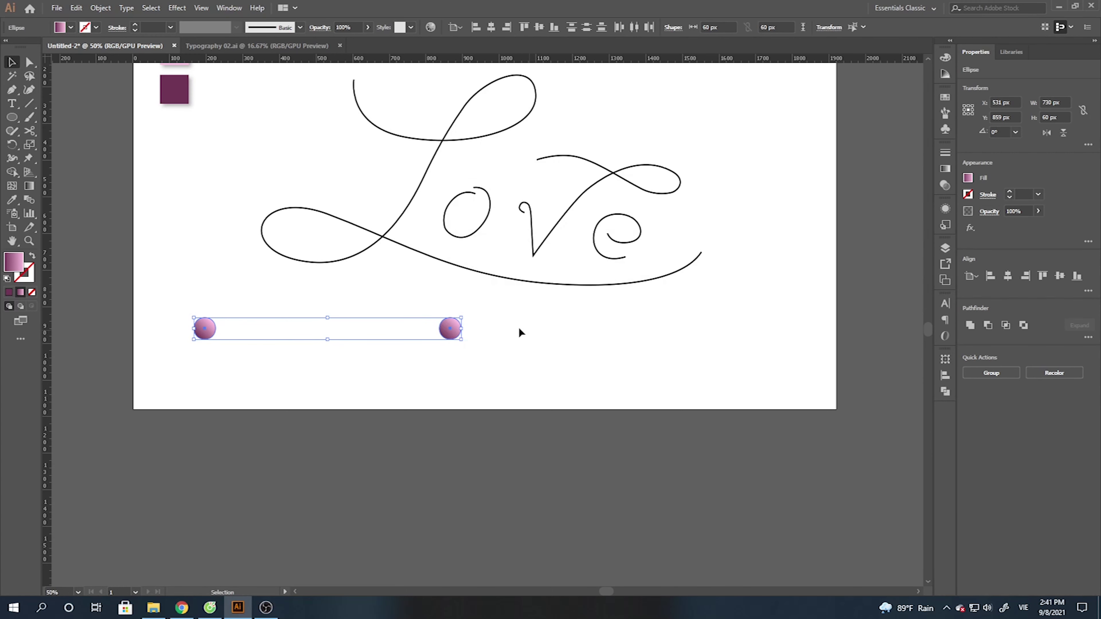
- Make a blend between the two selected gradient circles and deselect it
click(98, 10)
mouse_move(182, 305)
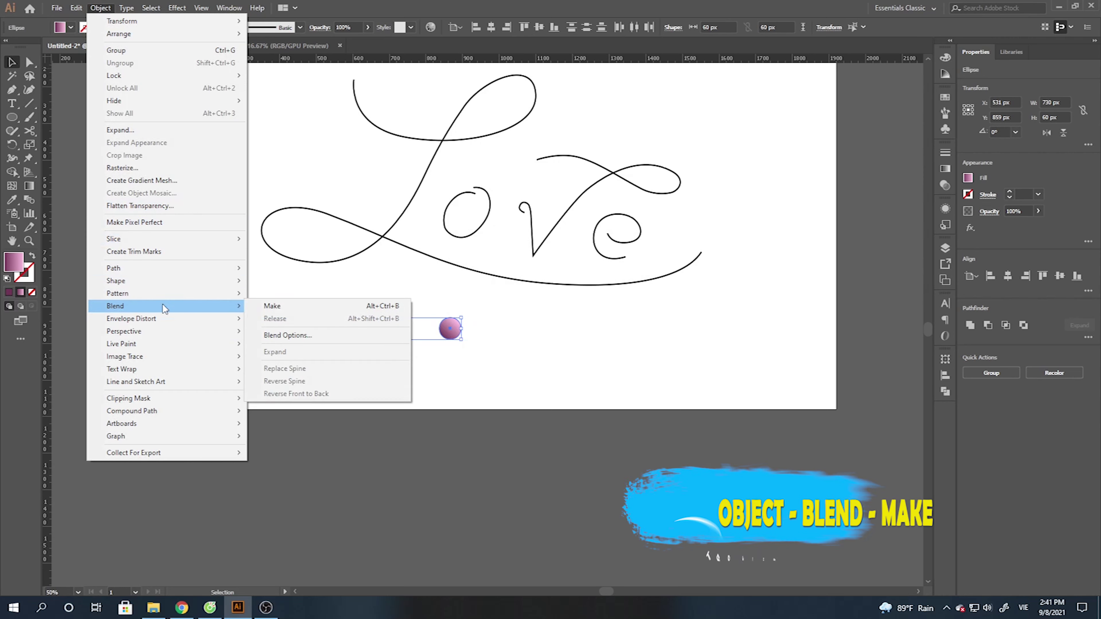
click(282, 308)
click(487, 366)
- Copy the blended bar straight down three times at equal spacing of about 119 px, giving four bars
drag(510, 379, 189, 317)
drag(448, 333, 449, 378)
key(ctrl+d)
key(ctrl+d)
click(585, 382)
- Replace the uppermost blend's spine with the large L path so the gradient tube follows it
scroll(425, 383, down, 2)
scroll(478, 367, up, 2)
scroll(504, 382, up, 2)
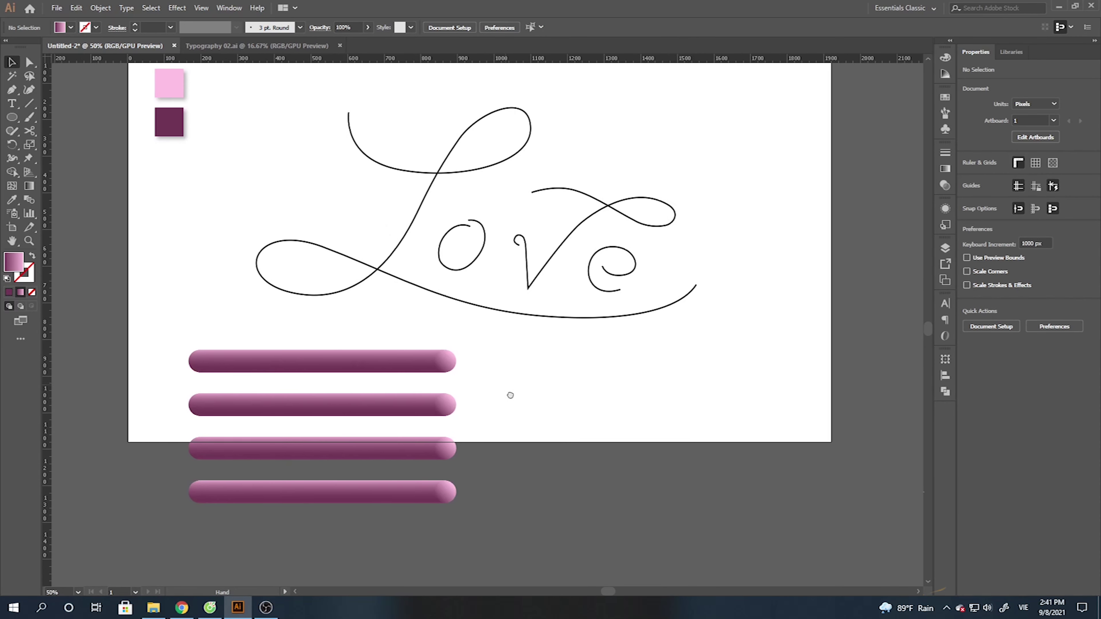
click(347, 384)
shift+click(369, 307)
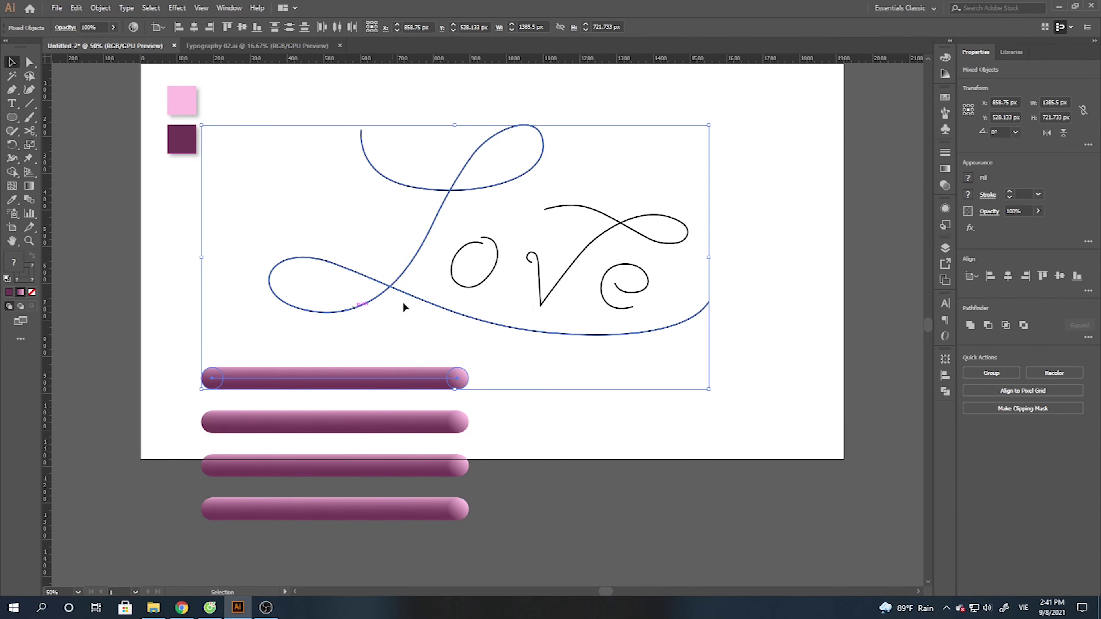
click(100, 8)
mouse_move(204, 307)
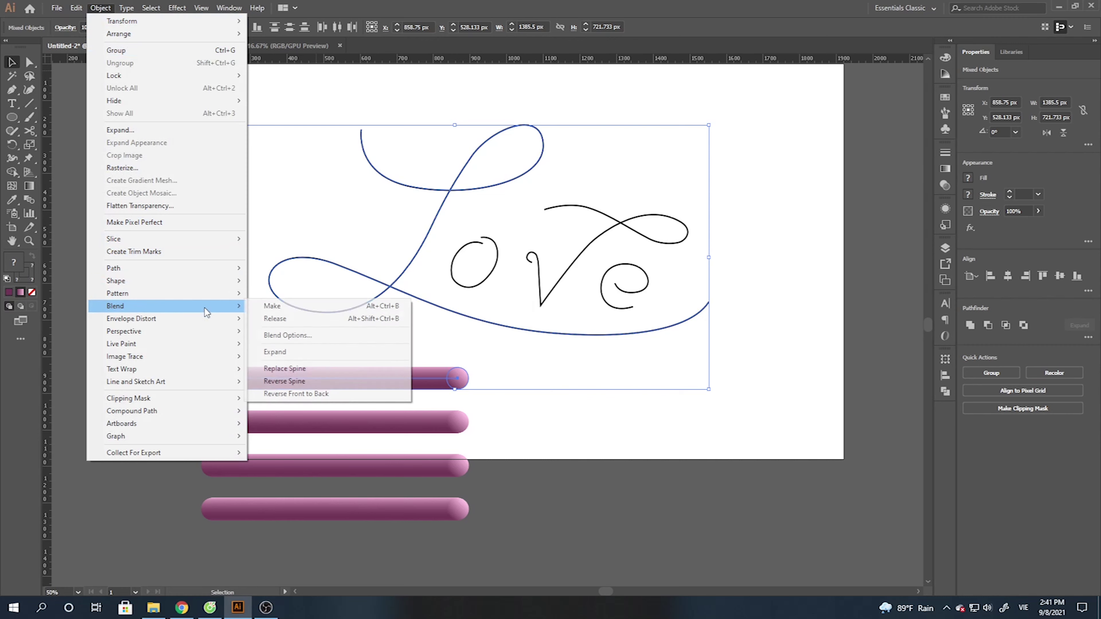
click(307, 369)
click(597, 391)
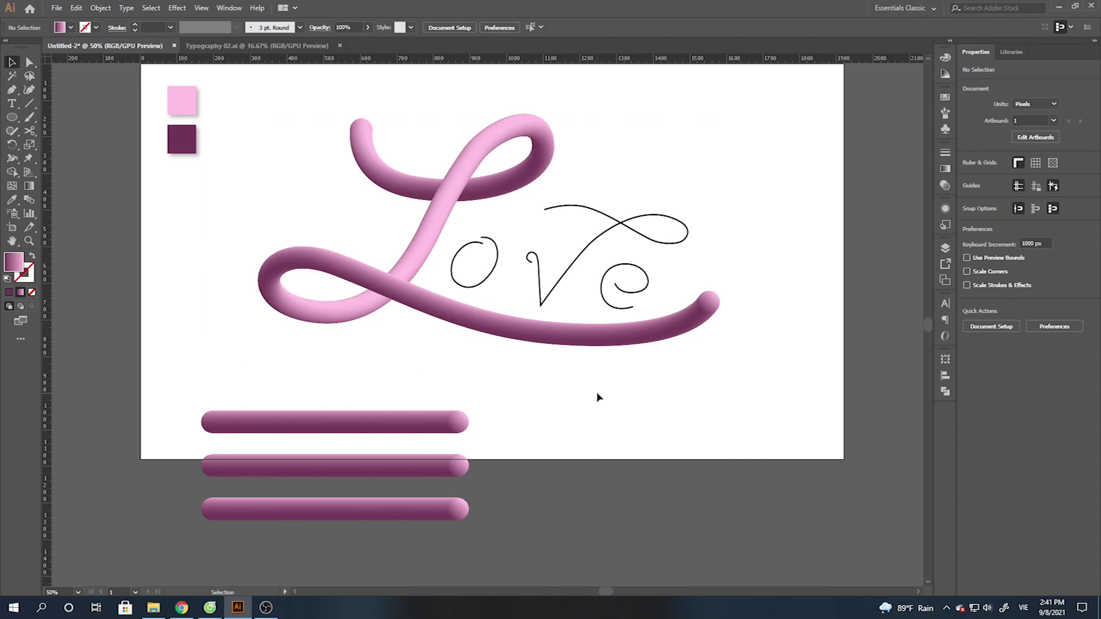
- Replace the spine of the uppermost remaining blend bar with the o path
scroll(627, 384, down, 1)
scroll(629, 386, up, 1)
click(365, 425)
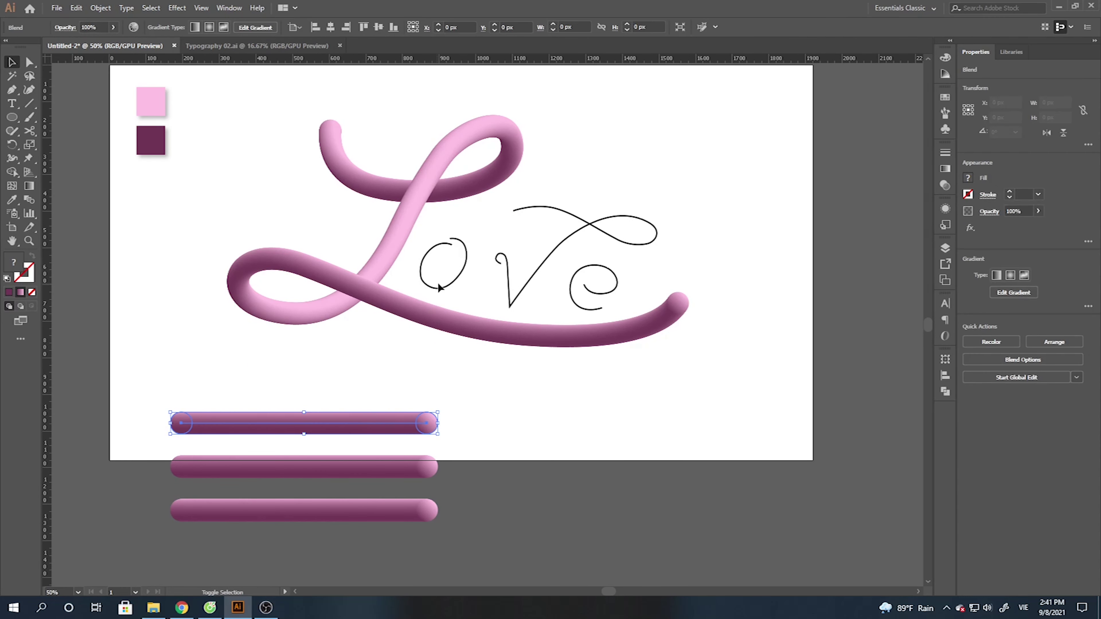
shift+click(447, 284)
click(100, 9)
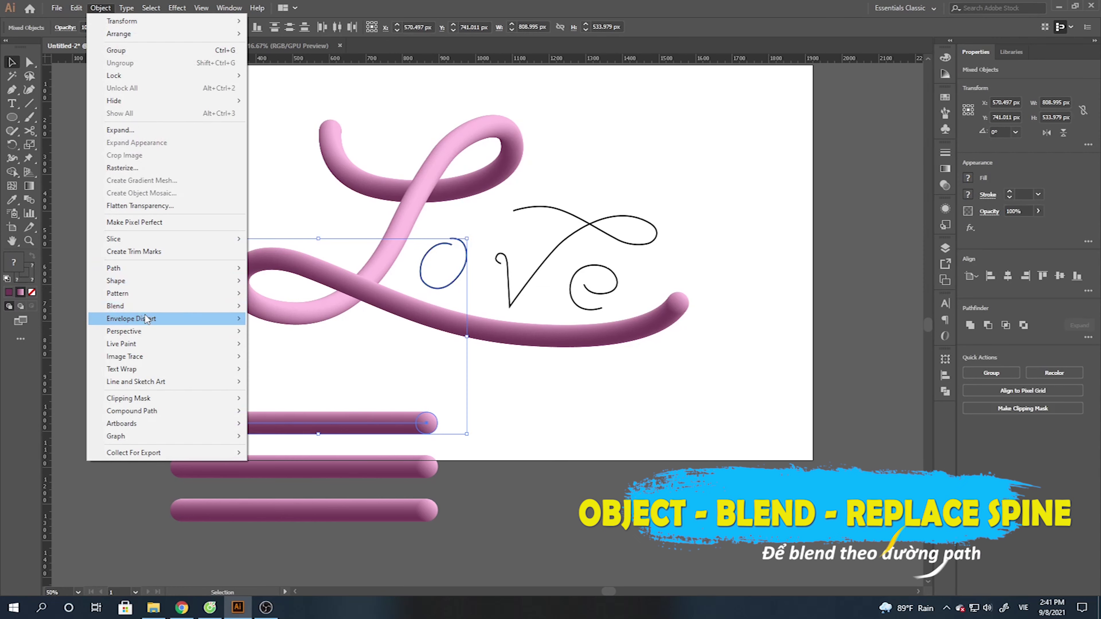
mouse_move(182, 320)
click(300, 364)
click(428, 378)
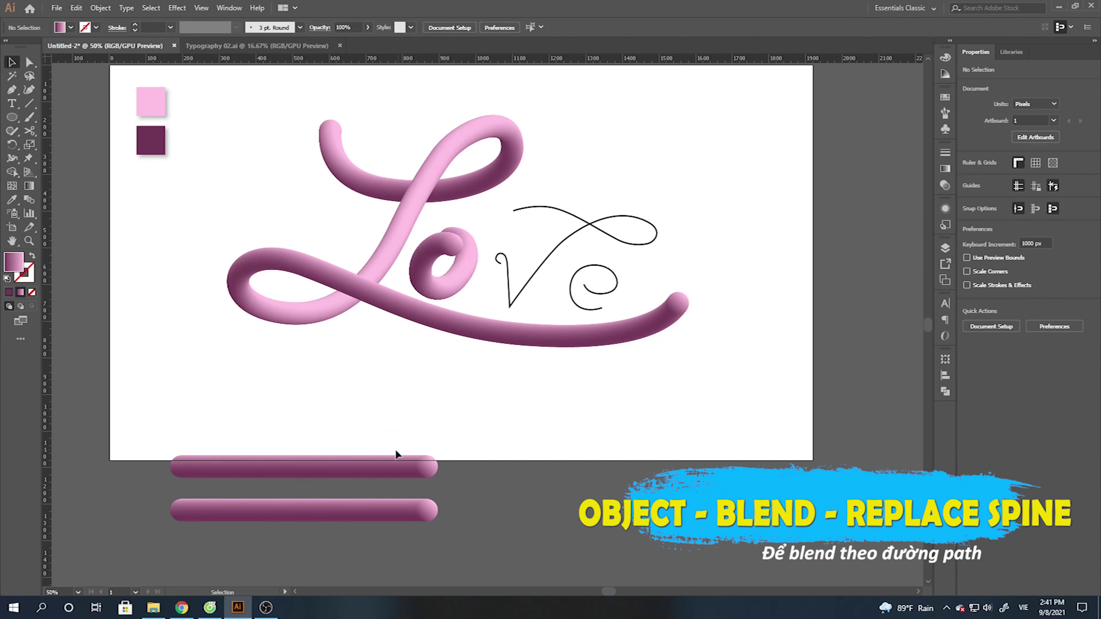
- Replace the spine of the upper of the two remaining blend bars with the v path
click(379, 462)
shift+click(527, 290)
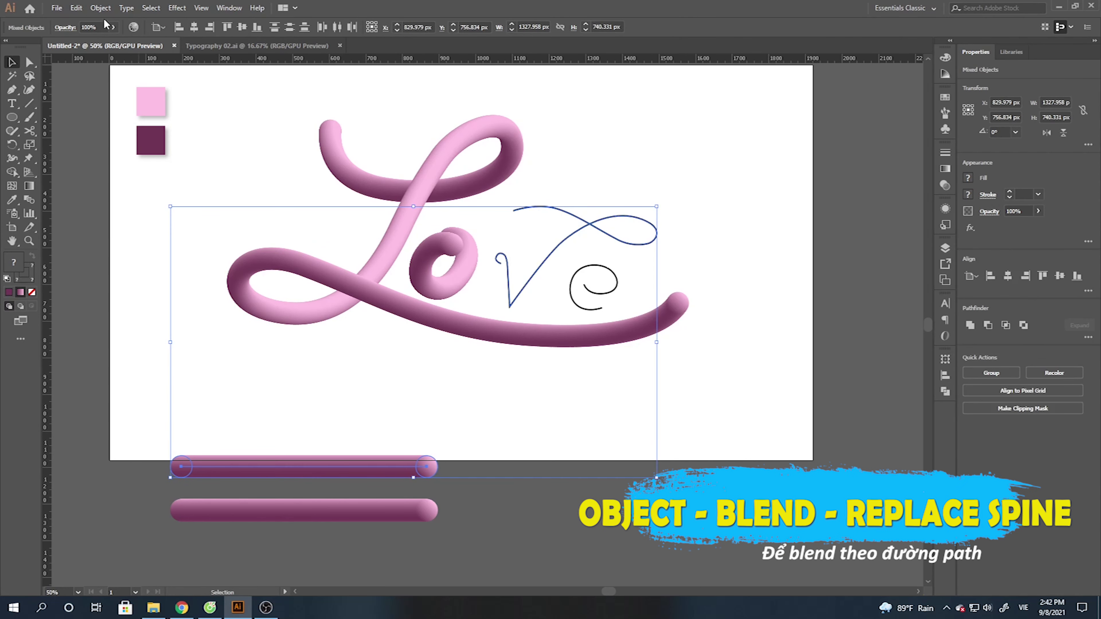
click(100, 7)
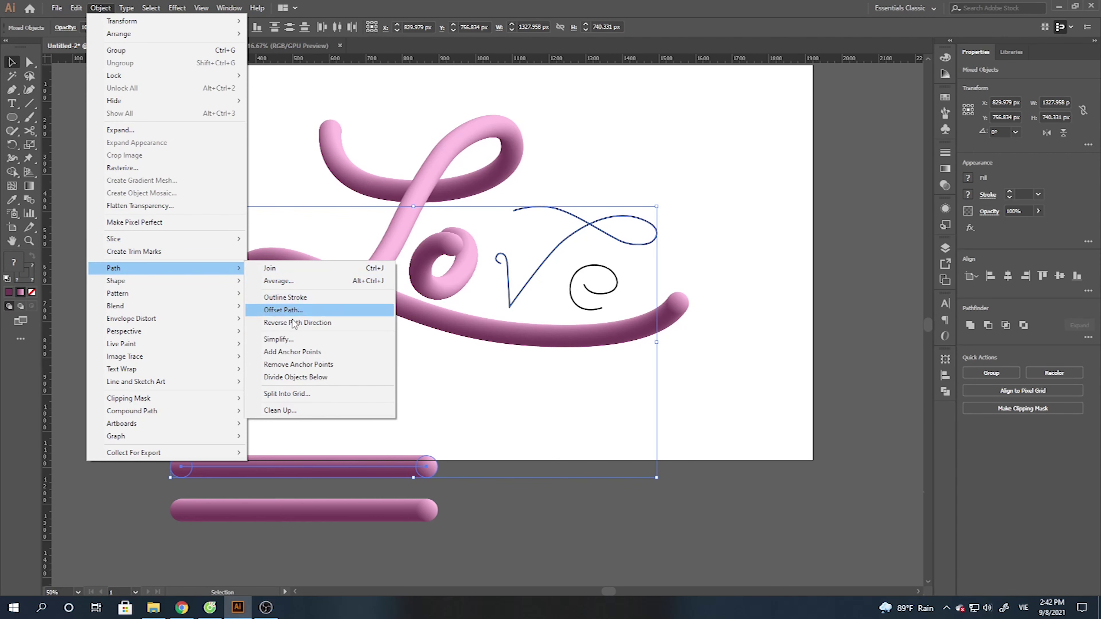
mouse_move(147, 309)
click(303, 366)
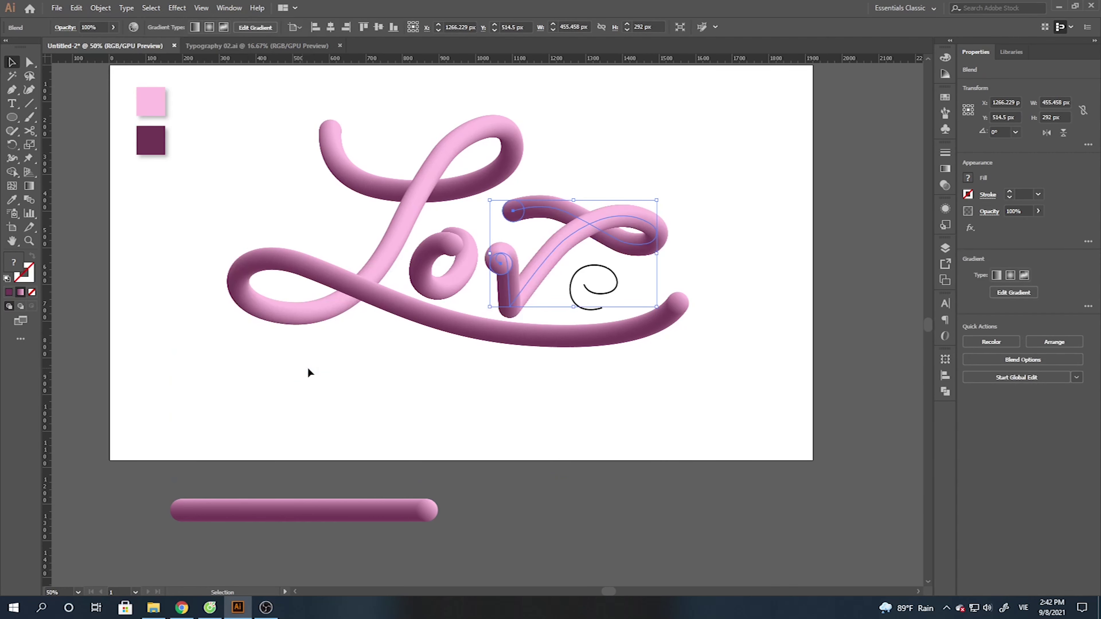
click(541, 394)
- Replace the last blend bar's spine with the e path
click(355, 504)
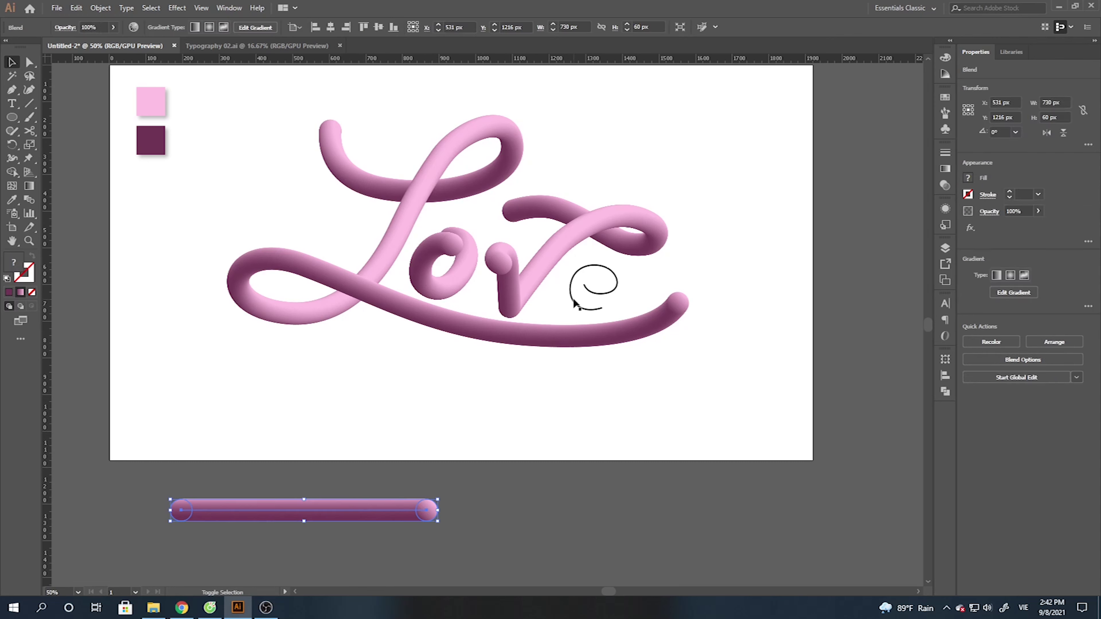
shift+click(572, 289)
click(101, 8)
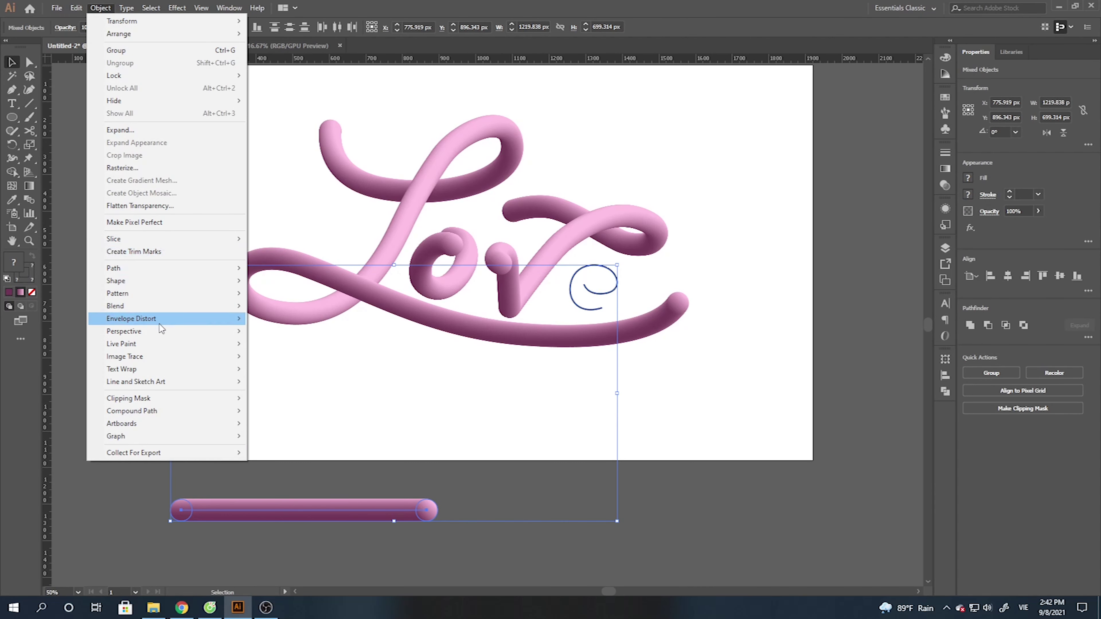
mouse_move(259, 307)
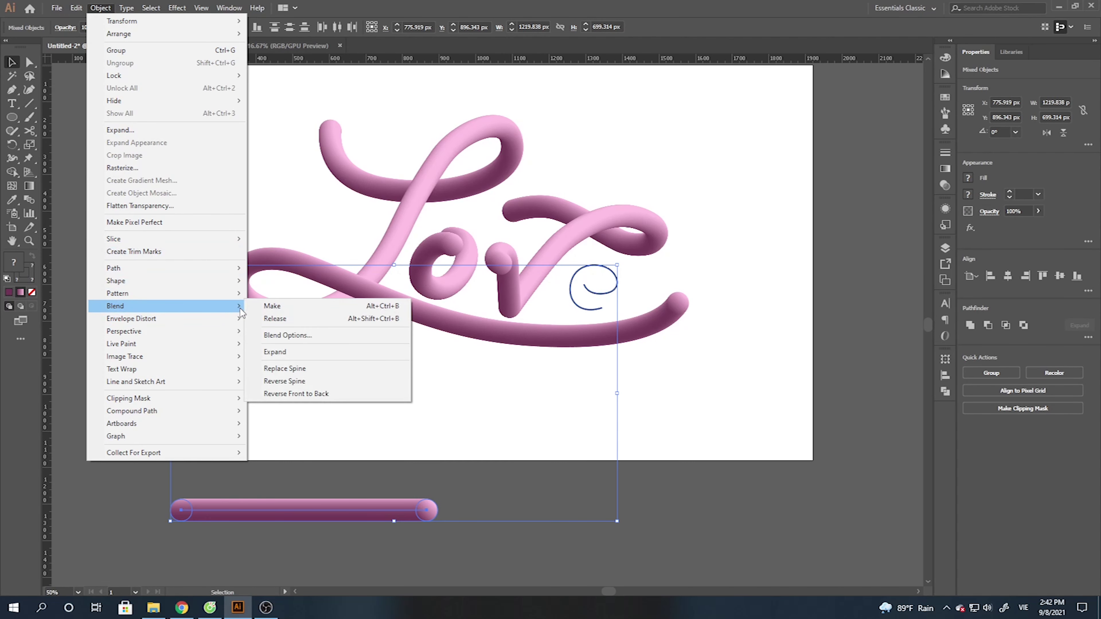
click(304, 368)
click(533, 409)
- Scale the v blend up slightly, by about 3%
scroll(534, 408, down, 2)
scroll(572, 333, up, 1)
drag(598, 325, 624, 313)
scroll(425, 309, up, 2)
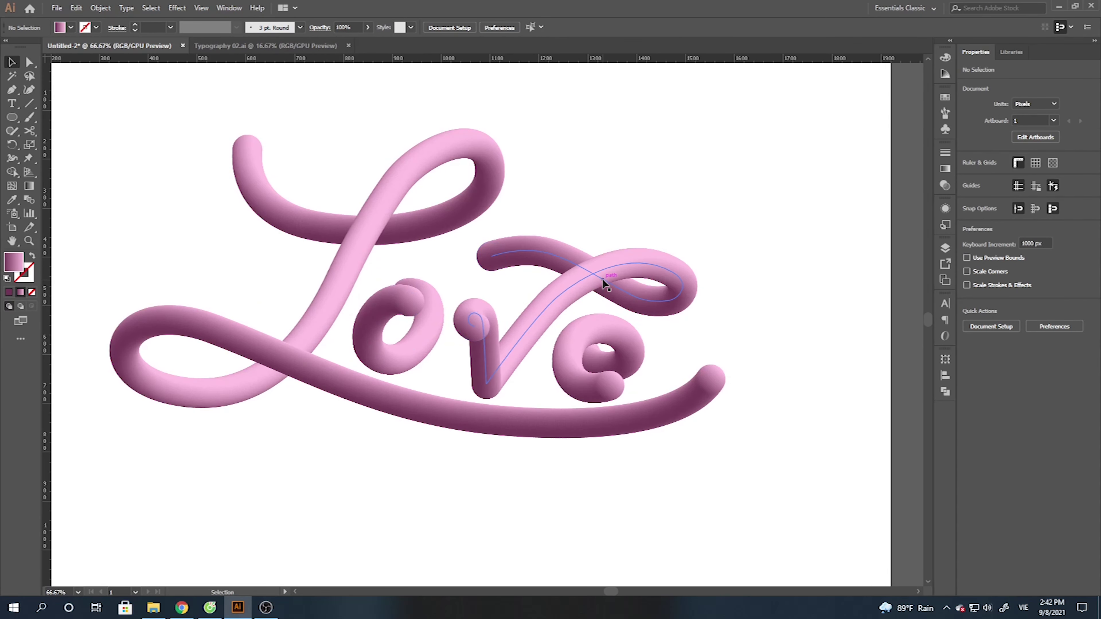
click(634, 277)
drag(683, 240, 696, 234)
click(698, 241)
- Scale the e blend down by about 9% and shrink the o blend slightly
drag(629, 347, 627, 341)
click(726, 328)
click(403, 317)
drag(432, 282, 426, 300)
click(450, 274)
click(452, 280)
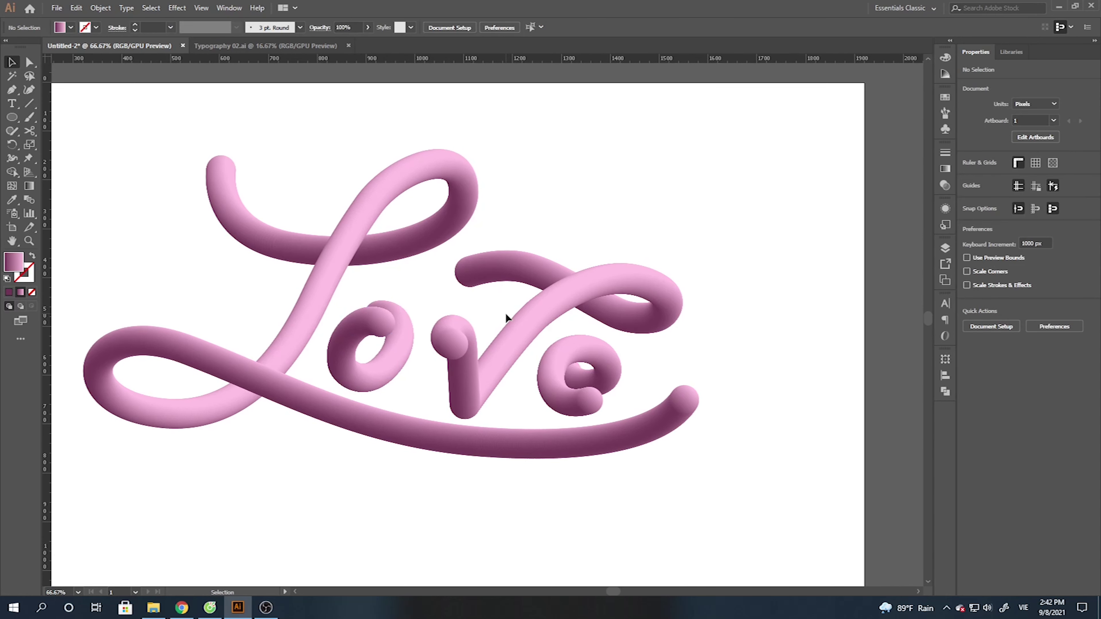
- Rotate the v blend about 1.6° clockwise and shift it slightly right
click(526, 315)
drag(671, 255, 678, 258)
drag(672, 303, 676, 304)
click(644, 359)
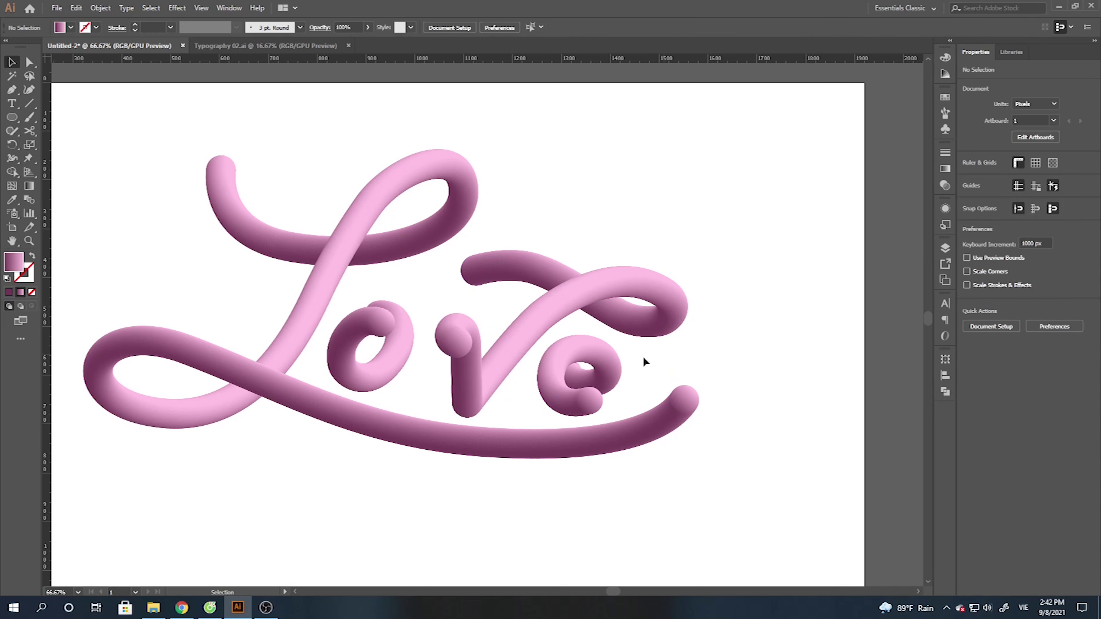
- Isolate the L blend and set the circles at both of its ends to 58 px in diameter
drag(727, 331, 776, 332)
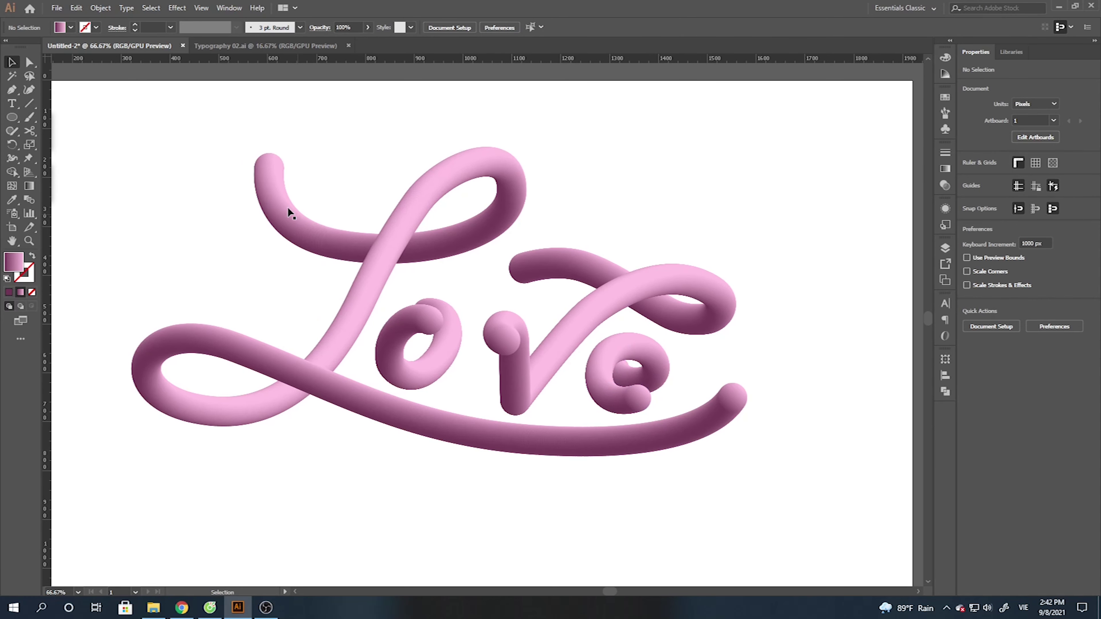
click(265, 163)
double_click(265, 161)
click(264, 161)
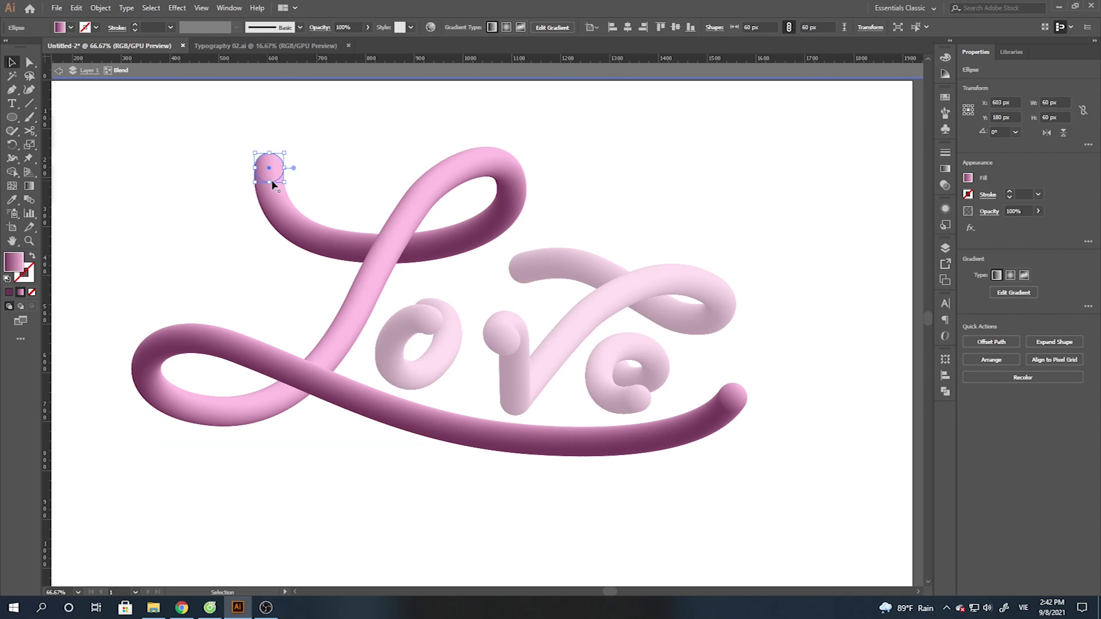
drag(765, 28, 697, 42)
text(58)
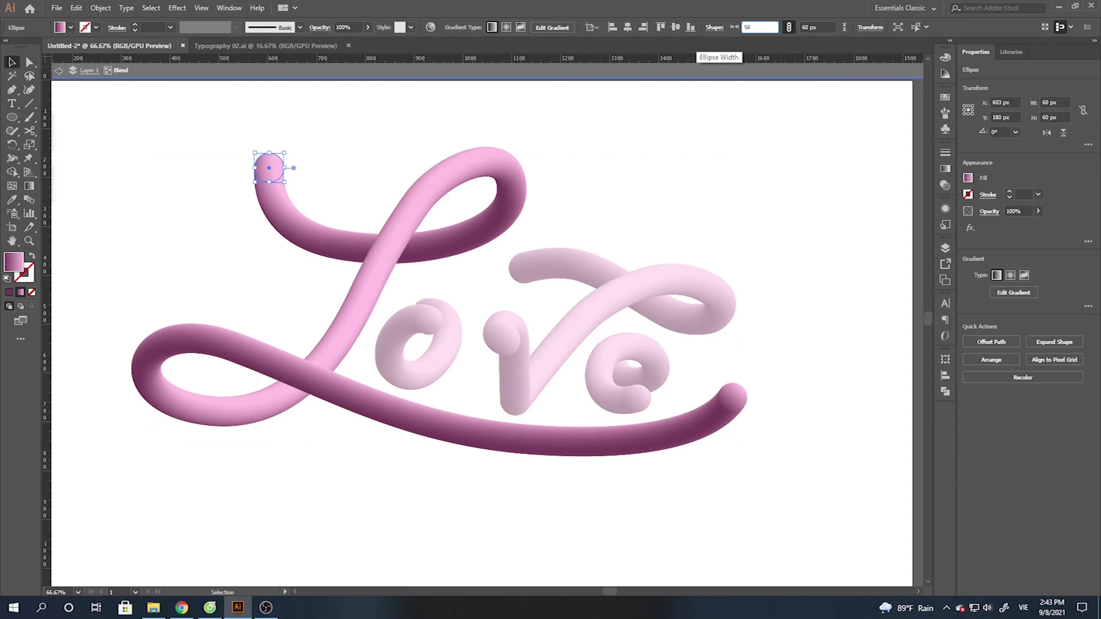
key(Return)
click(738, 395)
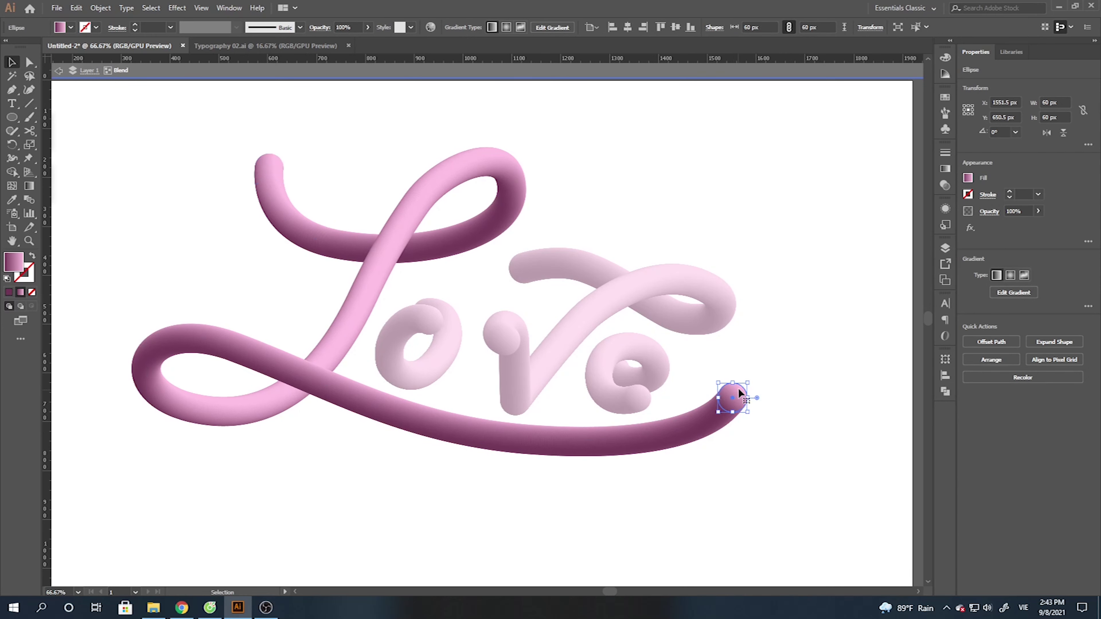
text(58)
key(Return)
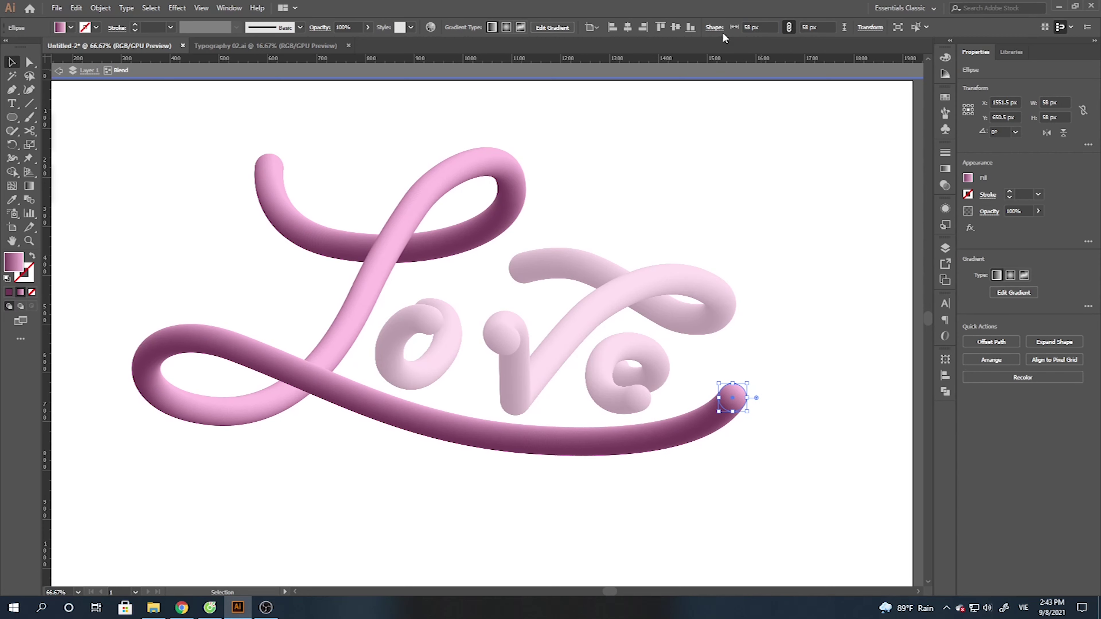
click(527, 312)
- Isolate the o blend, set its end circles to 58 px, and leave isolation
click(429, 331)
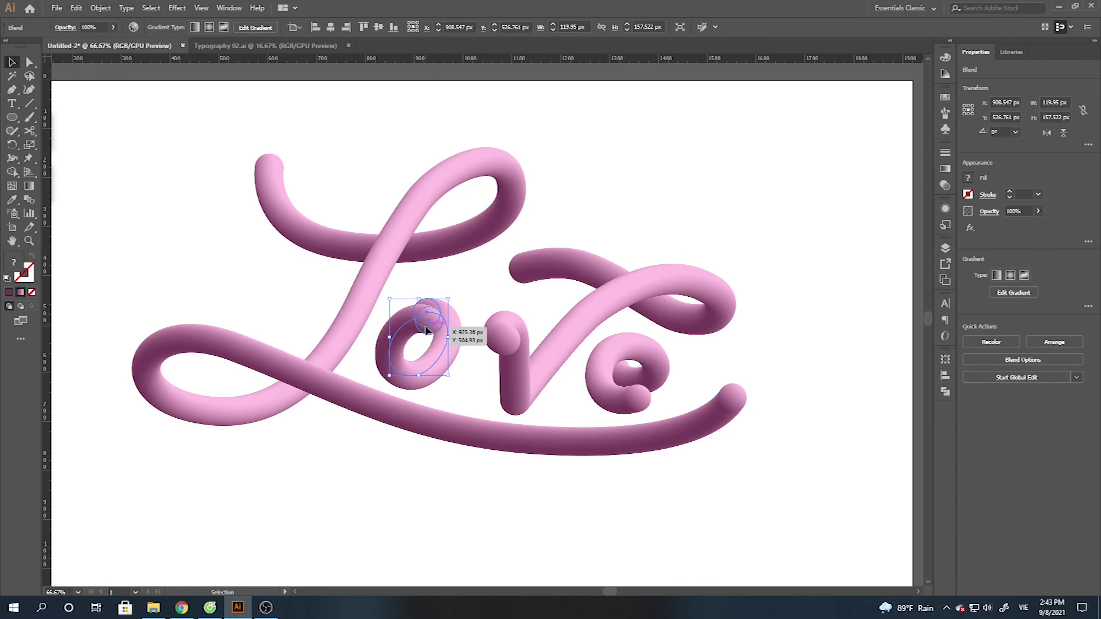
double_click(431, 333)
click(443, 328)
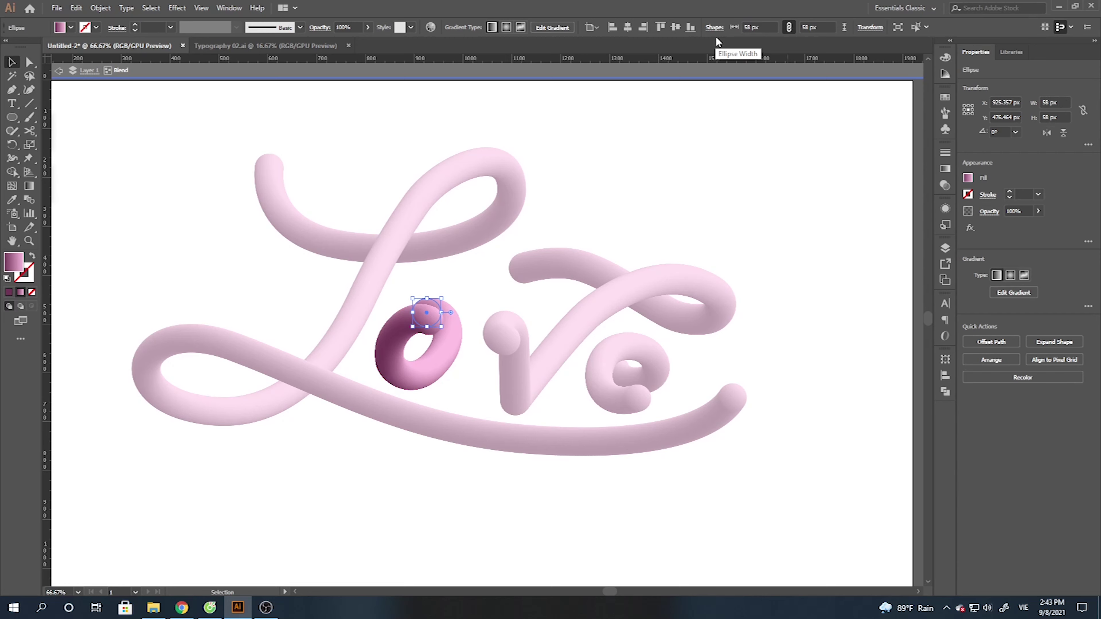
double_click(608, 224)
- Isolate the v blend and select the circle at its upper swash end
click(524, 270)
double_click(524, 270)
click(525, 268)
- Try to set both end circles of the v blend to 58 px together, and undo it
shift+click(504, 350)
text(58)
key(Return)
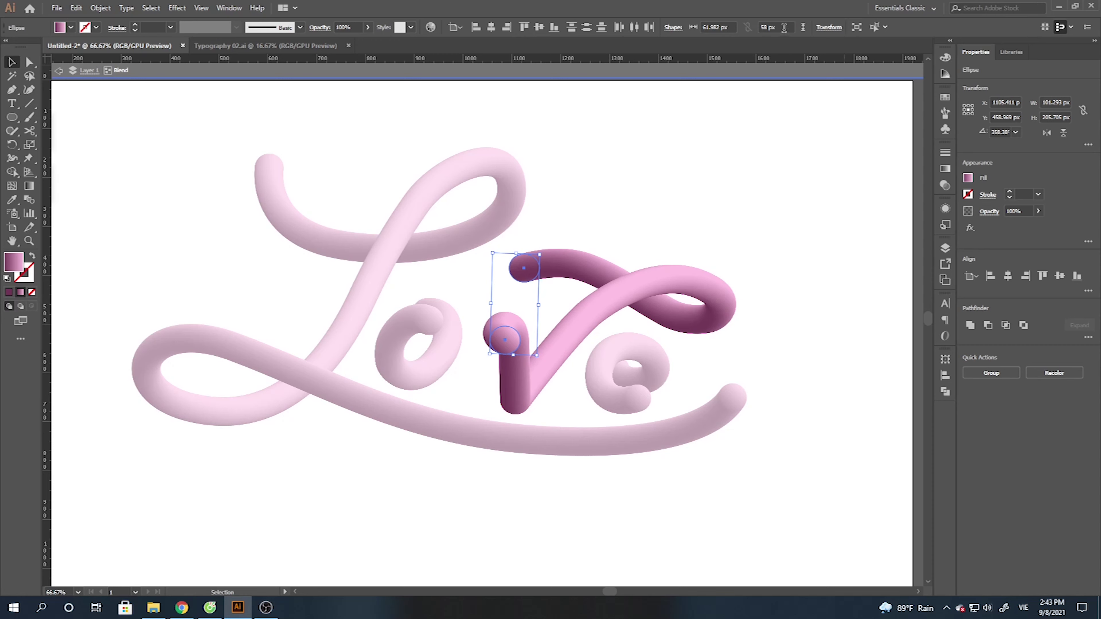
key(ctrl+z)
click(744, 197)
- Set the v blend's end circles to 58 px one at a time, starting with the swash end, and leave isolation
click(534, 265)
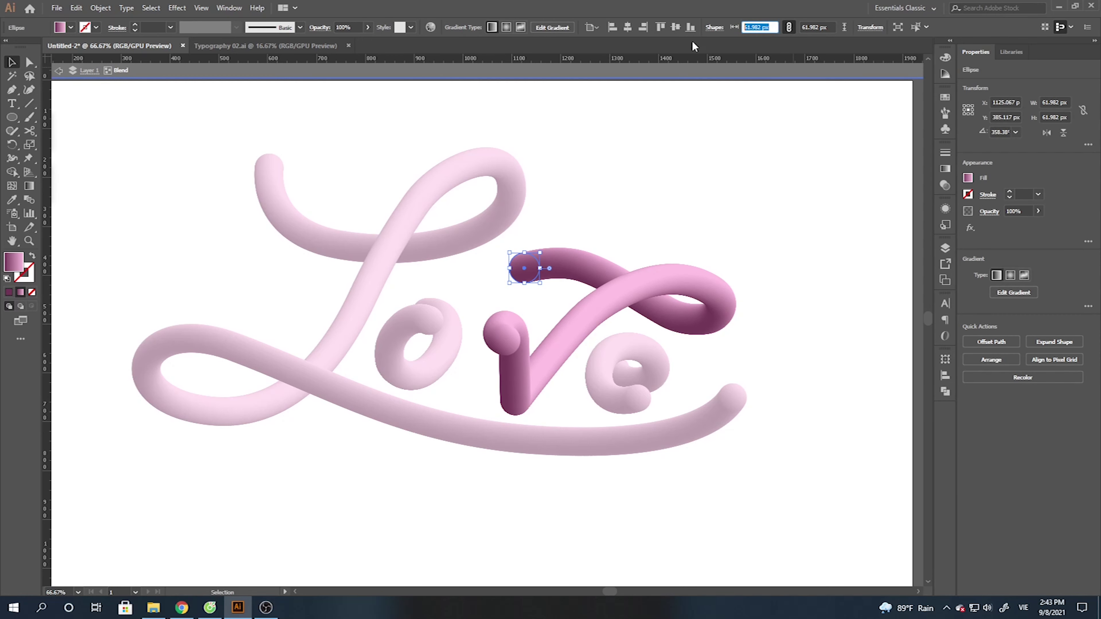
text(58)
key(Return)
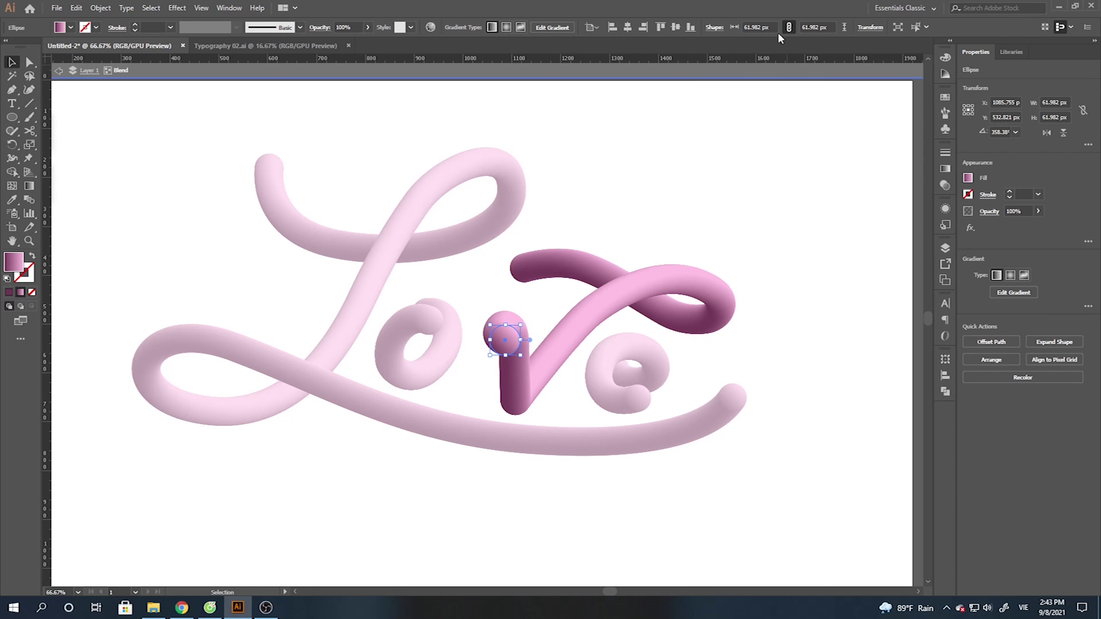
click(724, 234)
- Isolate the e blend, set both of its end circles to 58 px, and leave isolation
click(639, 394)
double_click(641, 394)
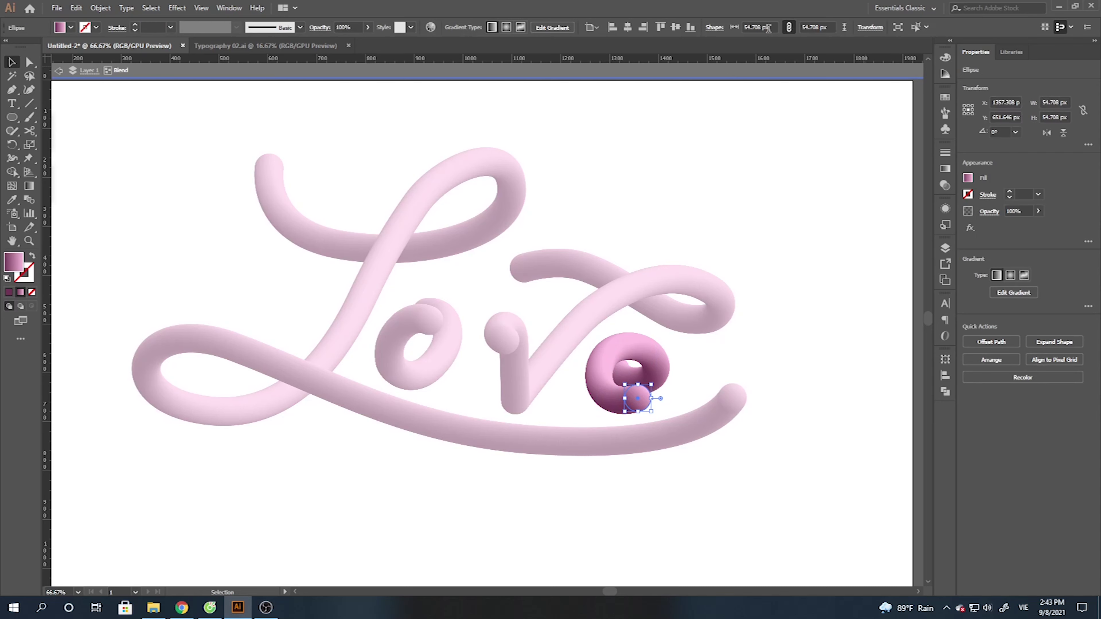
text(58)
key(Return)
drag(617, 357, 617, 358)
click(770, 26)
text(58)
key(Return)
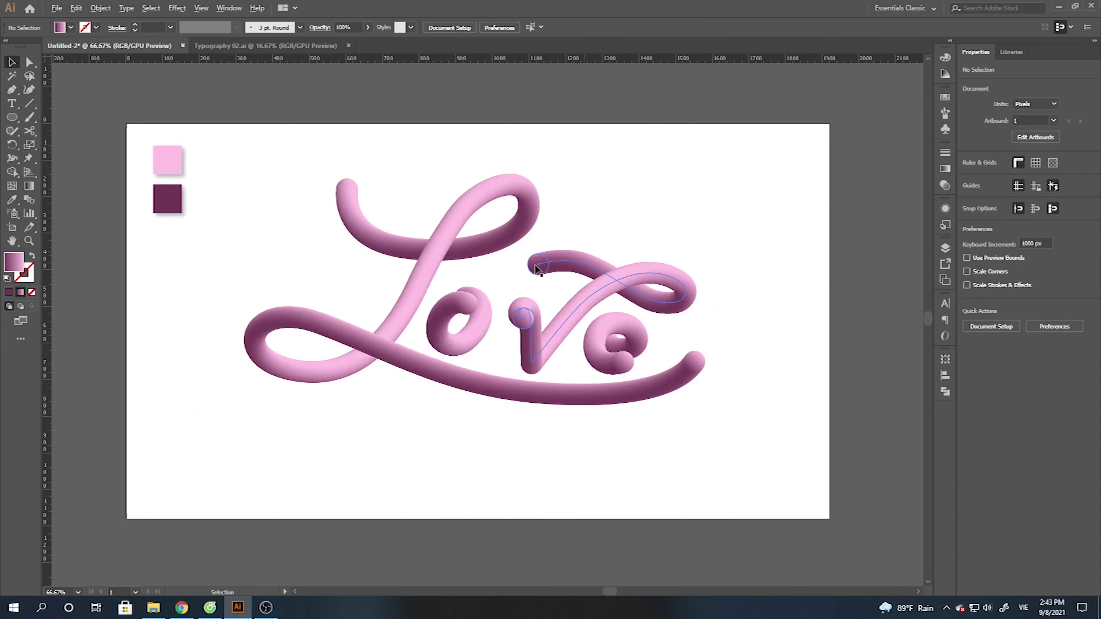
- Nudge the v, e and o blends slightly left to even out the letter spacing
scroll(597, 374, down, 2)
scroll(612, 300, up, 2)
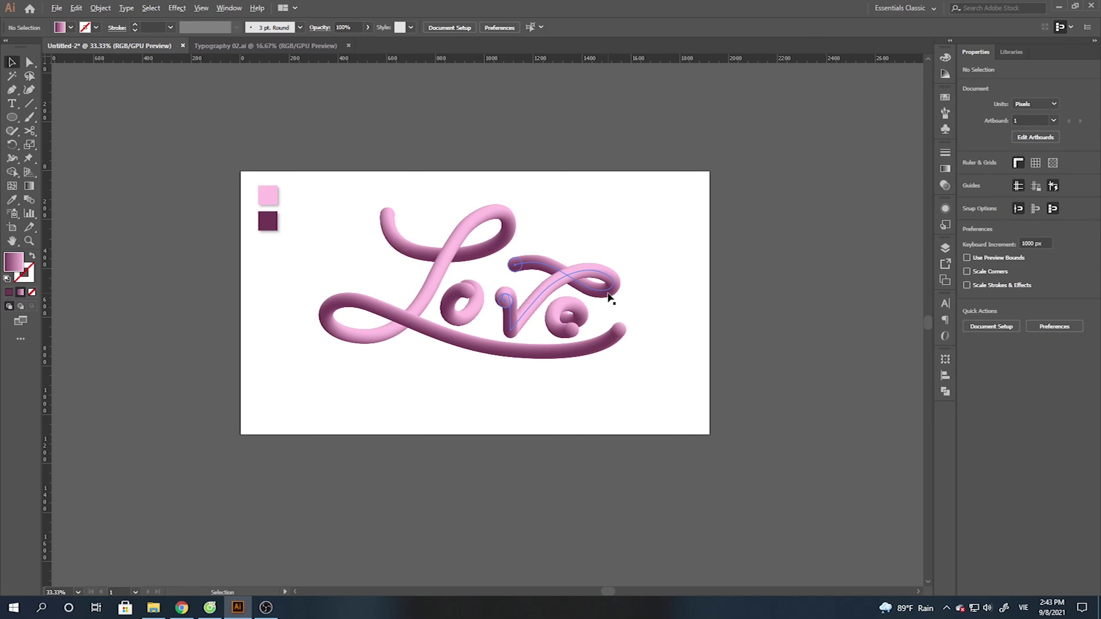
scroll(425, 299, up, 1)
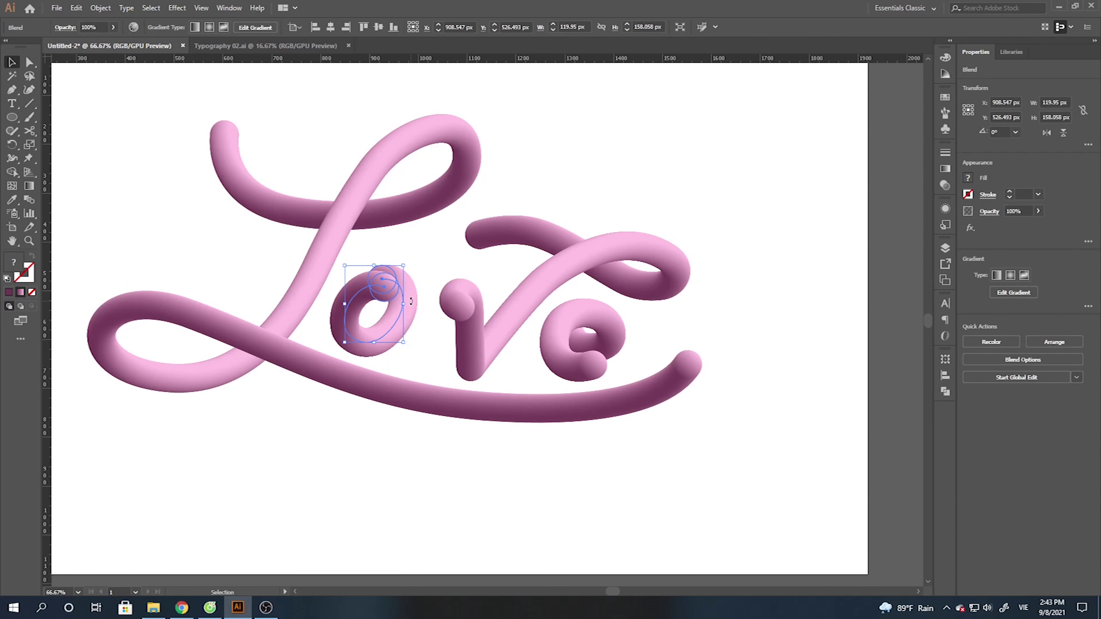
click(468, 329)
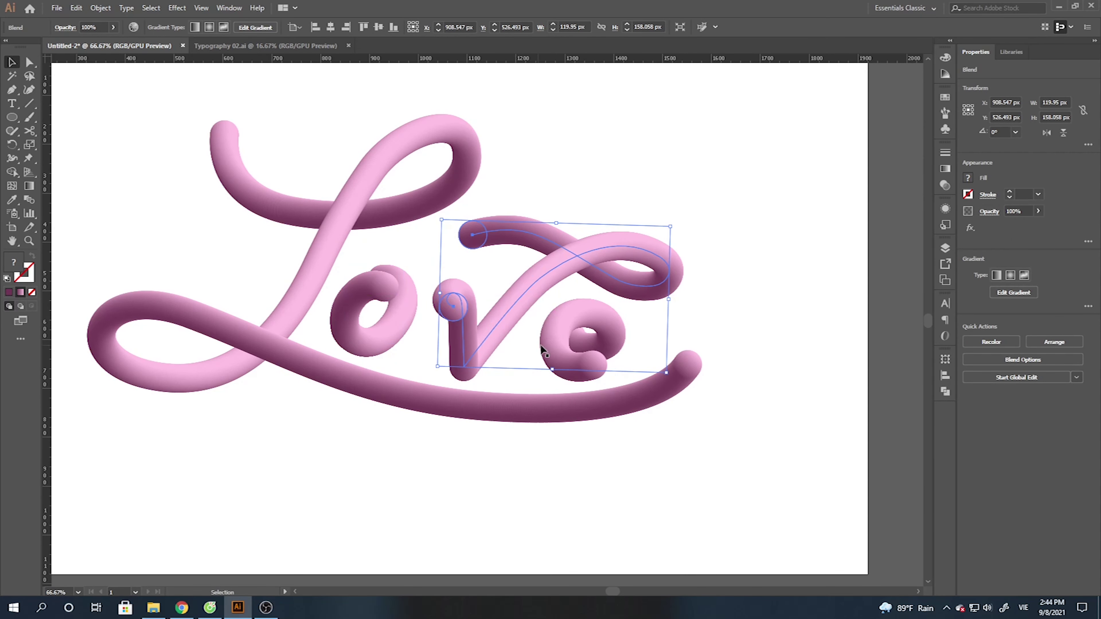
click(648, 332)
drag(570, 351, 558, 351)
drag(483, 342, 479, 342)
drag(356, 330, 352, 330)
click(414, 243)
- Select the whole Love lettering and shift it slightly left and down on the artboard
scroll(453, 337, down, 2)
scroll(417, 276, up, 1)
drag(244, 211, 621, 409)
click(717, 404)
drag(709, 226, 421, 422)
click(516, 475)
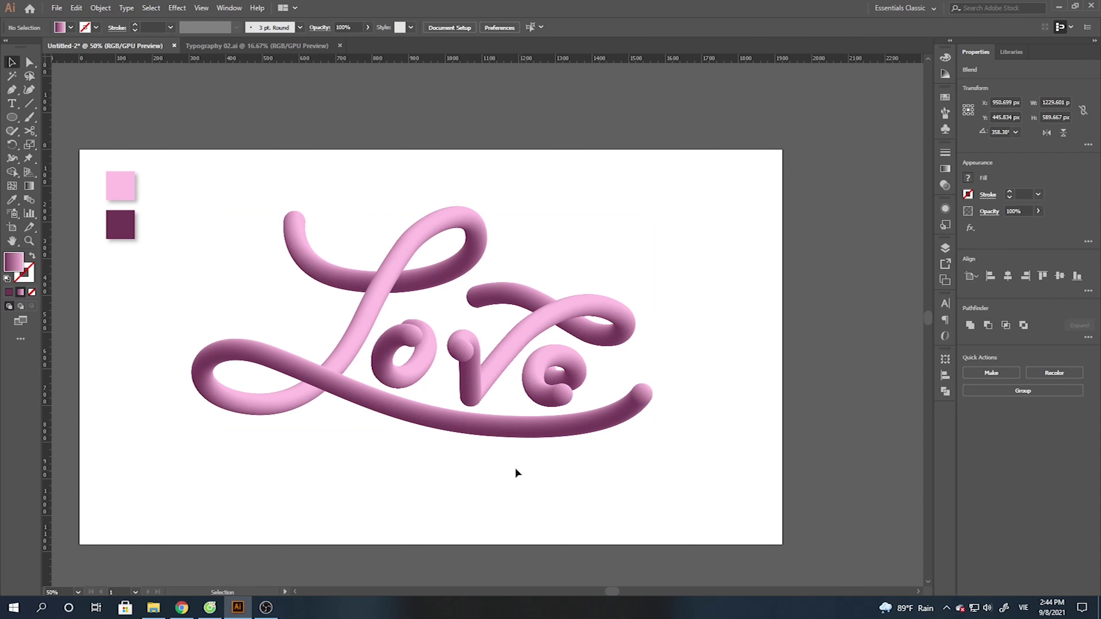
scroll(503, 400, down, 2)
scroll(501, 396, up, 1)
drag(652, 211, 398, 369)
scroll(455, 243, up, 1)
drag(459, 244, 459, 243)
click(599, 229)
scroll(600, 356, down, 1)
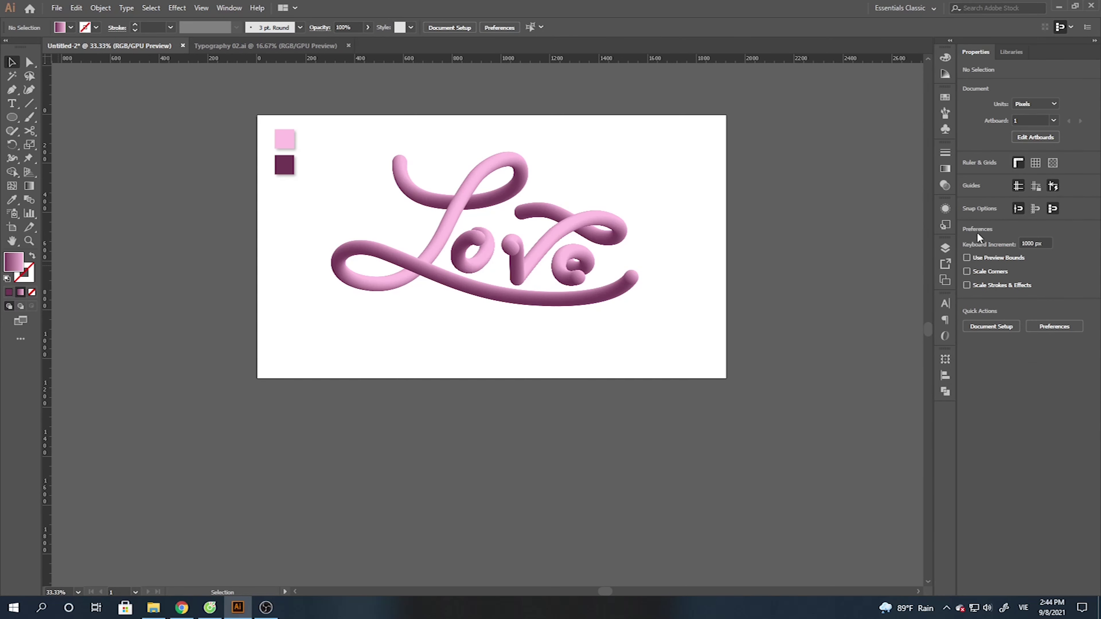
- Add a new layer beneath the lettering's layer and draw a 1920 x 1080 px gradient rectangle on it covering the artboard
click(945, 249)
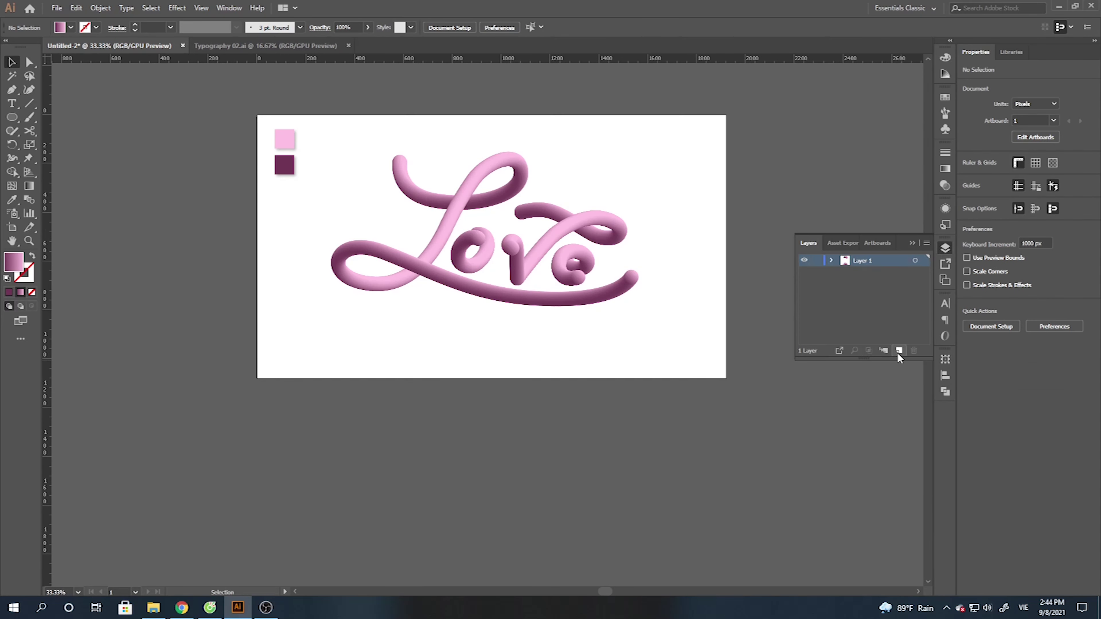
drag(880, 283, 881, 284)
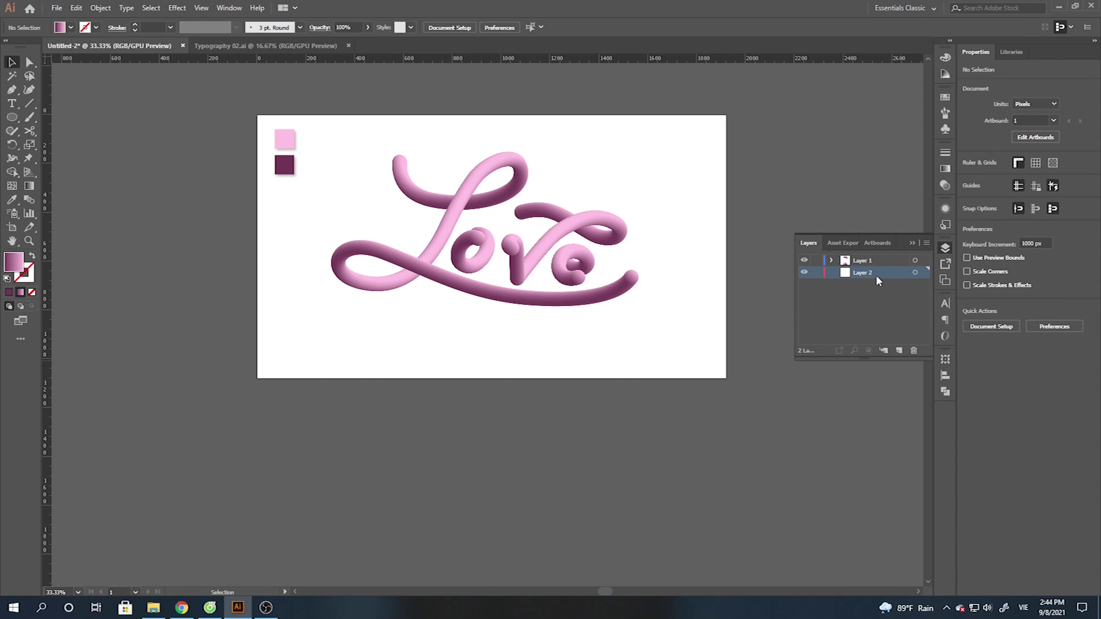
drag(9, 125, 42, 117)
drag(257, 115, 727, 379)
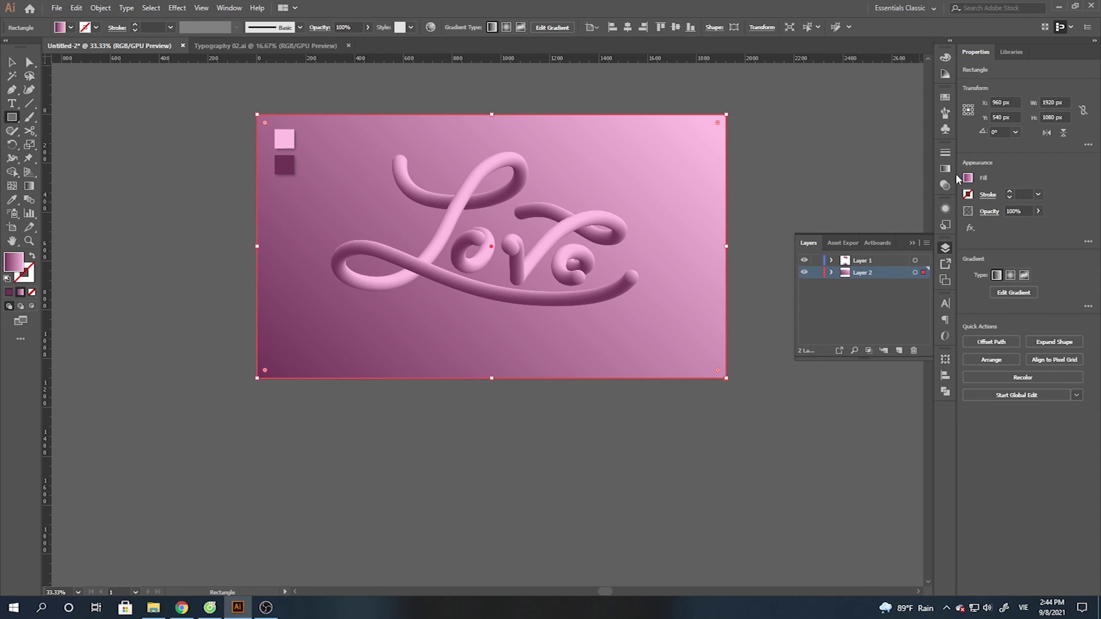
- Set the background rectangle's linear gradient angle to 29° and deselect it
click(945, 168)
click(872, 210)
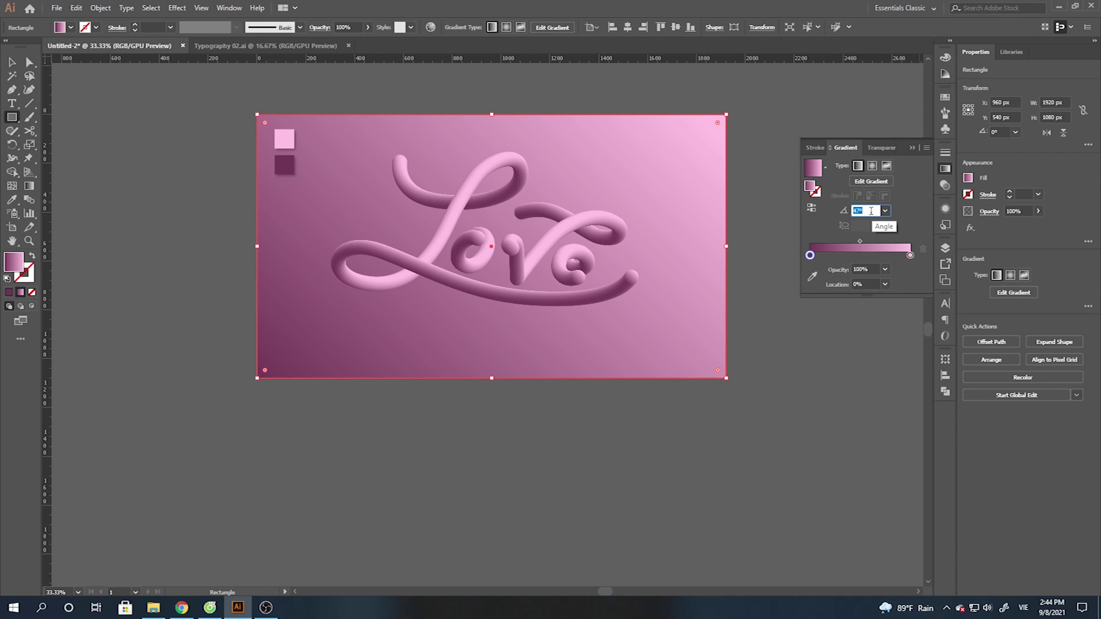
click(17, 67)
click(202, 277)
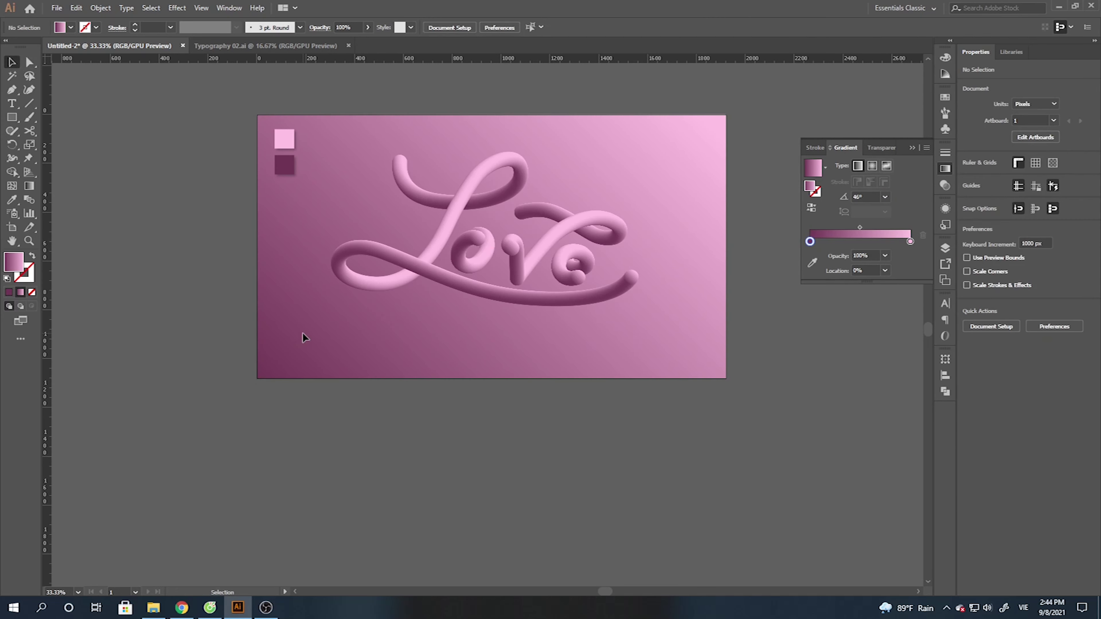
click(303, 334)
key(g)
click(865, 196)
scroll(865, 195, down, 6)
scroll(865, 195, down, 10)
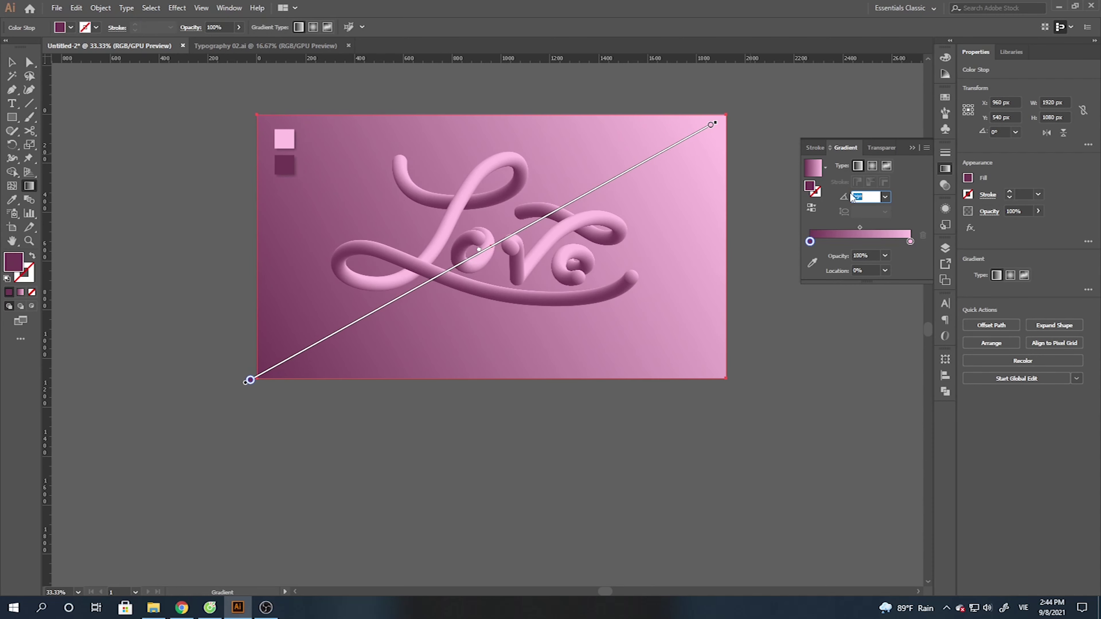
click(12, 62)
click(153, 165)
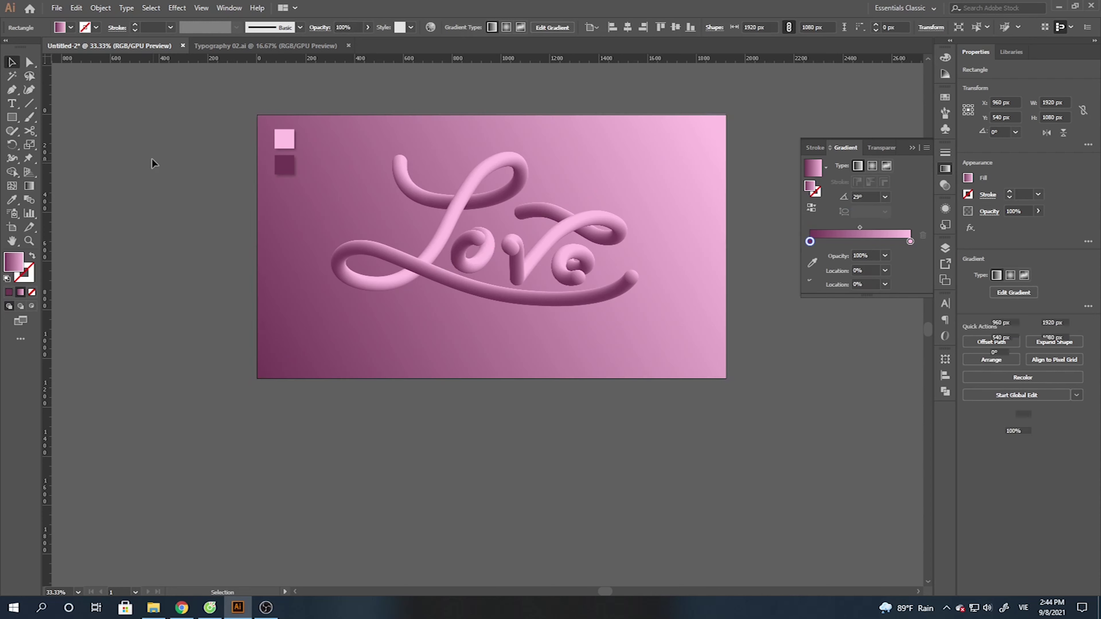
mouse_move(730, 266)
mouse_down()
mouse_move(636, 261)
mouse_move(715, 291)
mouse_move(760, 287)
mouse_up()
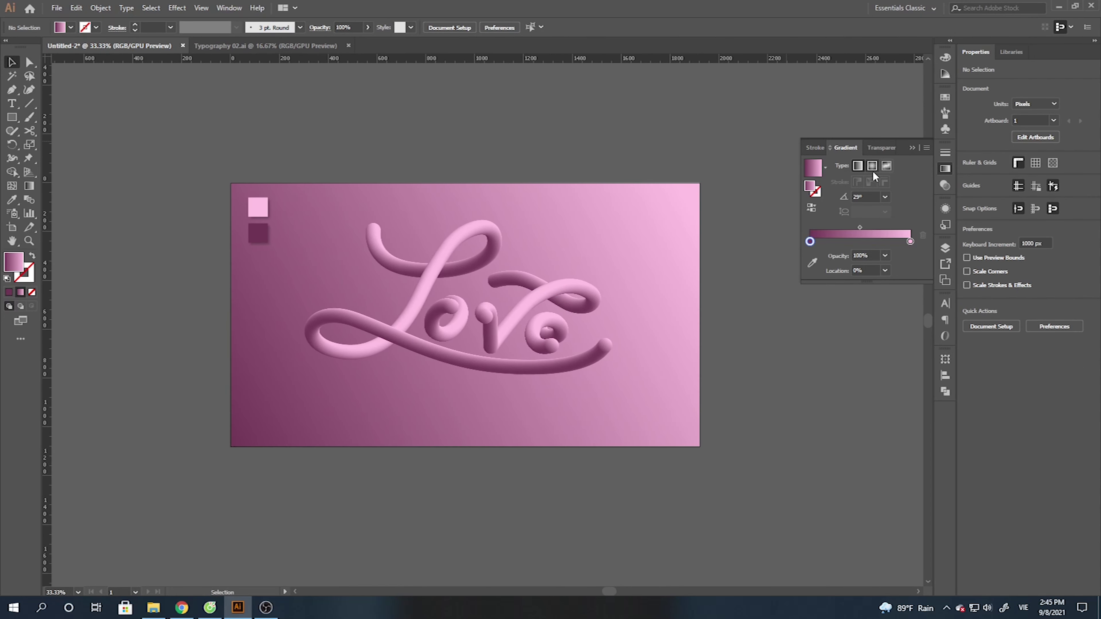
- Draw a black-filled ellipse about 1202 x 125 px on the background layer below the lettering and move it to X 960, Y 877.5 px
click(913, 148)
click(945, 249)
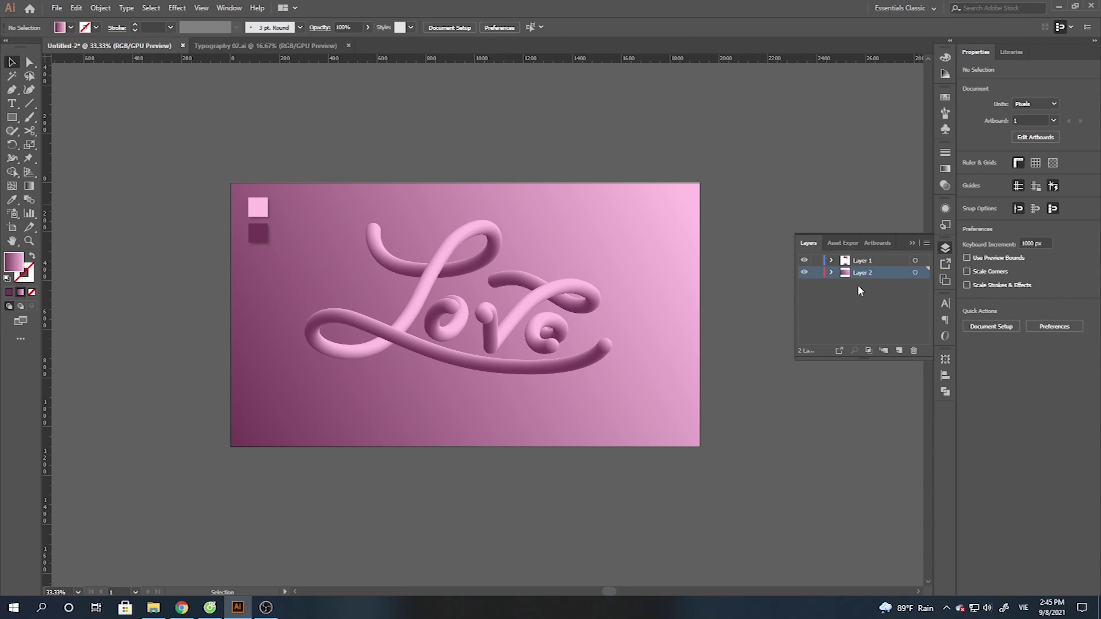
drag(12, 117, 48, 145)
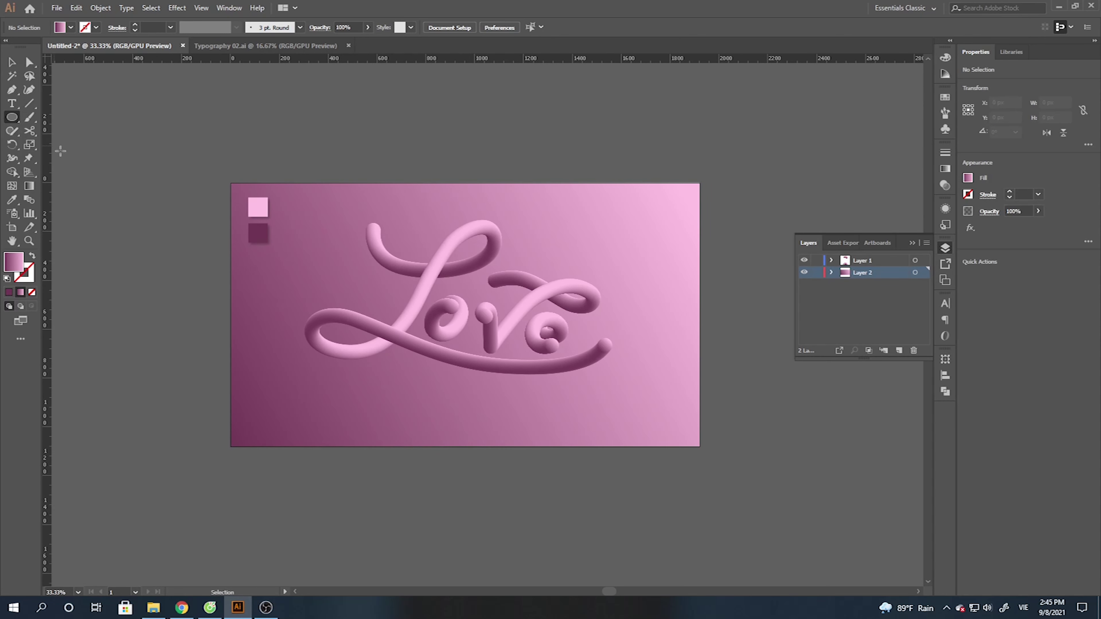
drag(322, 375, 616, 405)
key(i)
click(256, 212)
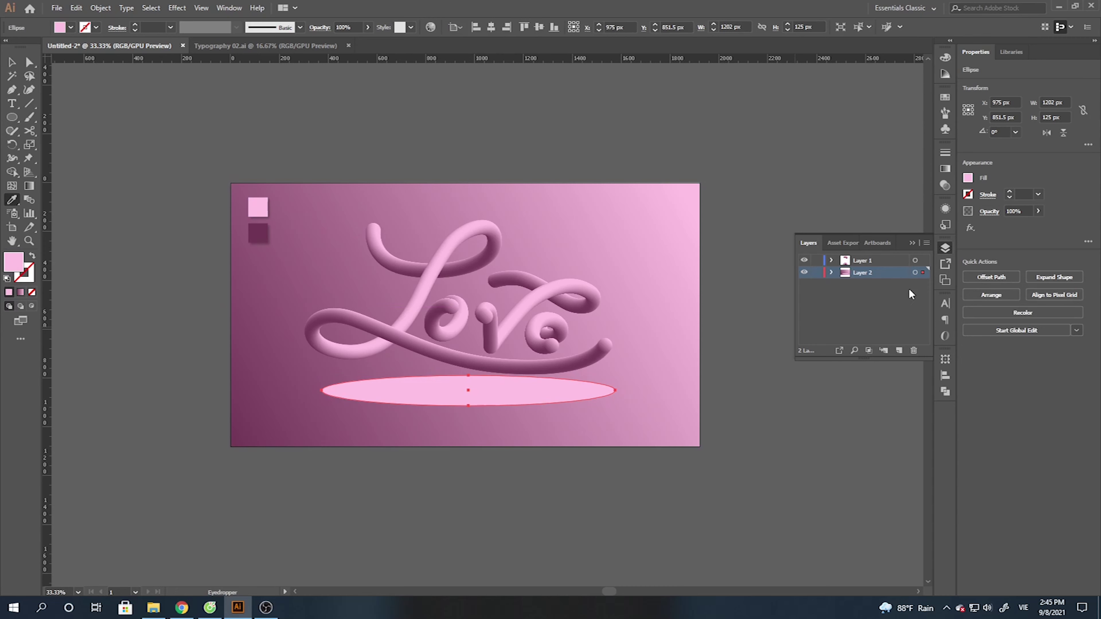
click(967, 180)
click(852, 279)
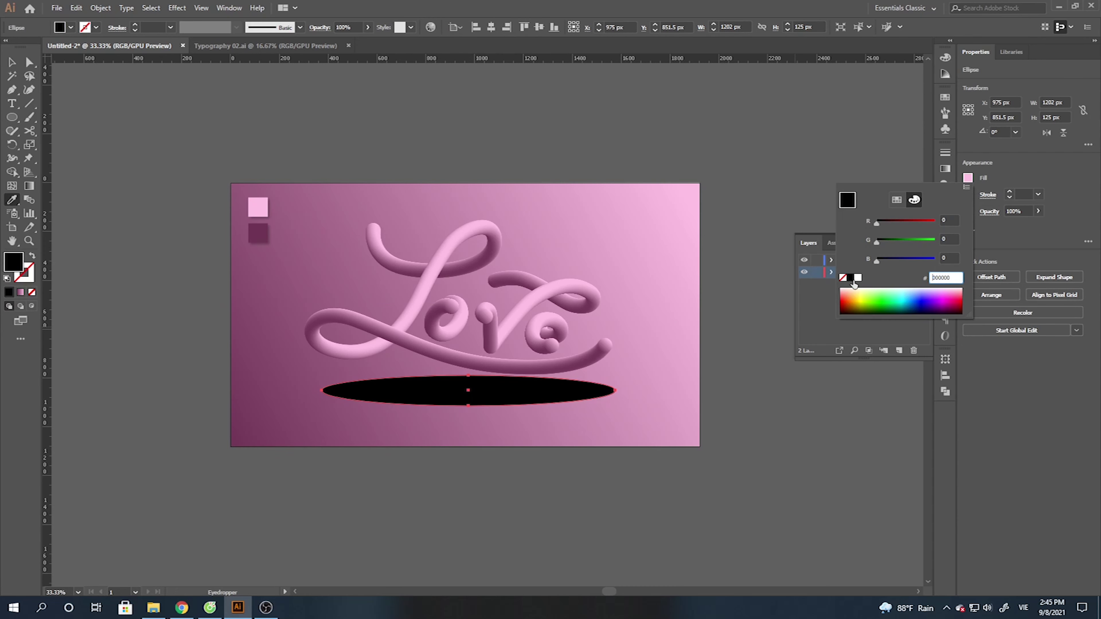
click(10, 63)
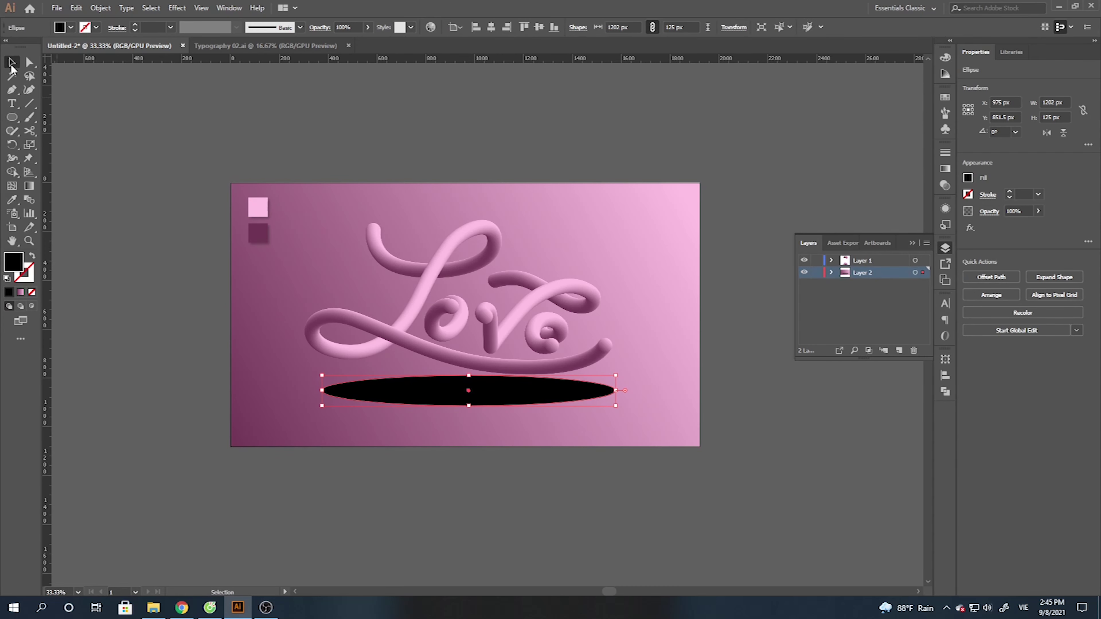
drag(472, 398, 495, 408)
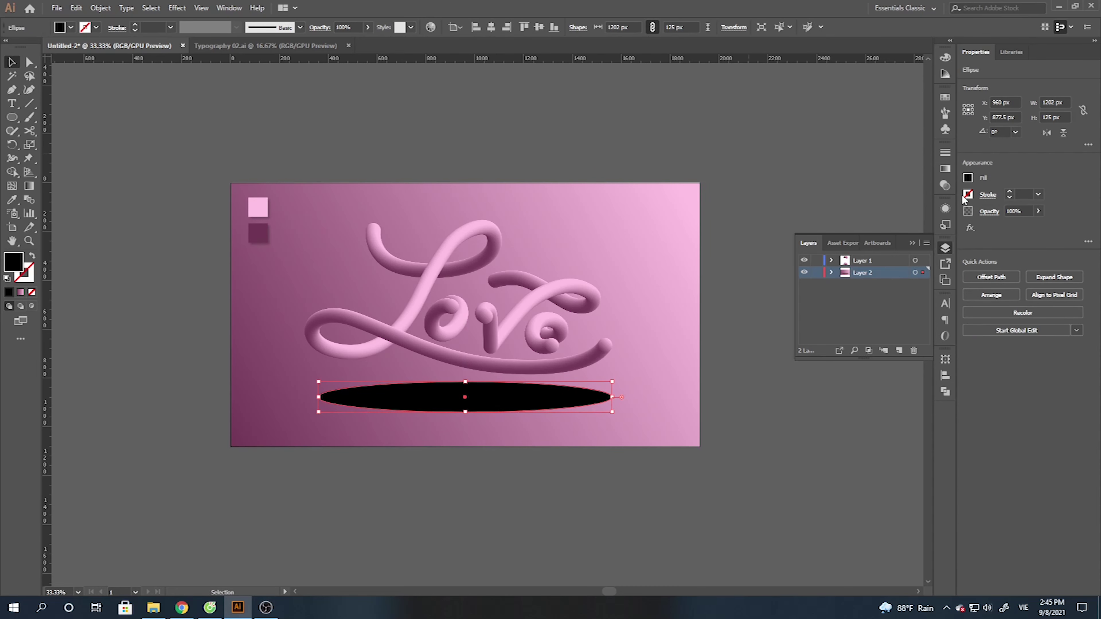
- Apply a Feather effect with a 100 px radius to the black ellipse to make a soft shadow, and deselect it
click(970, 227)
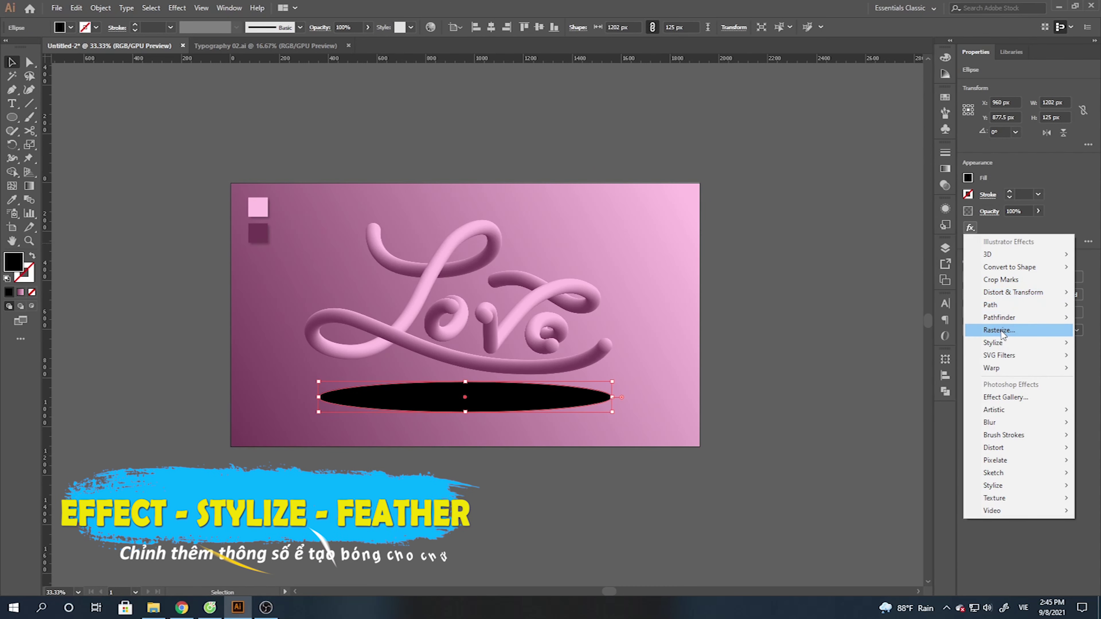
mouse_move(1004, 345)
click(897, 355)
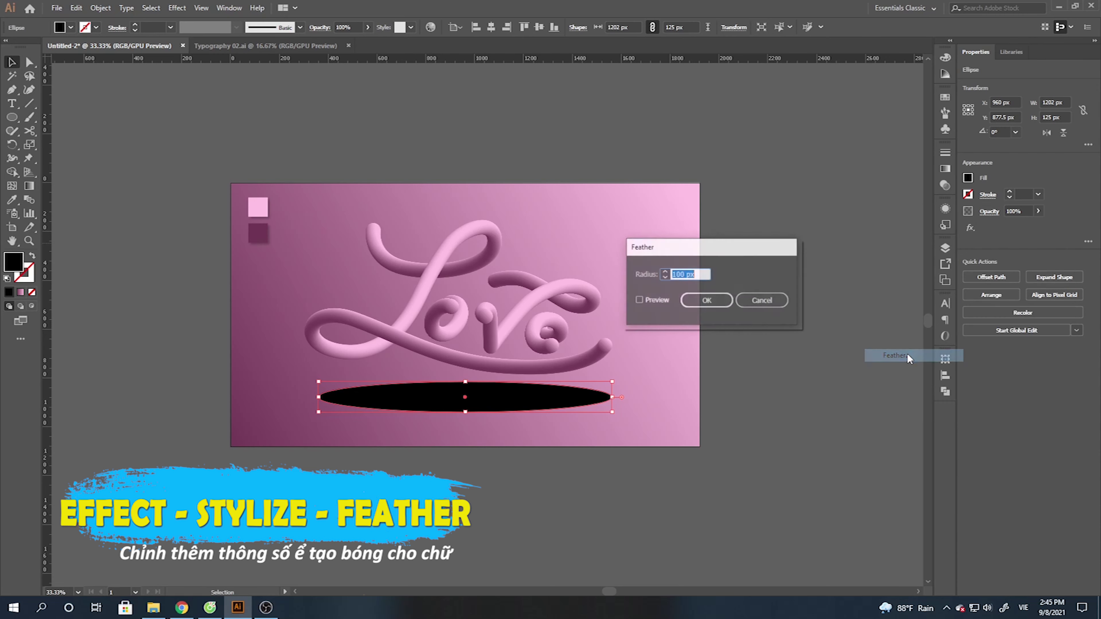
click(637, 300)
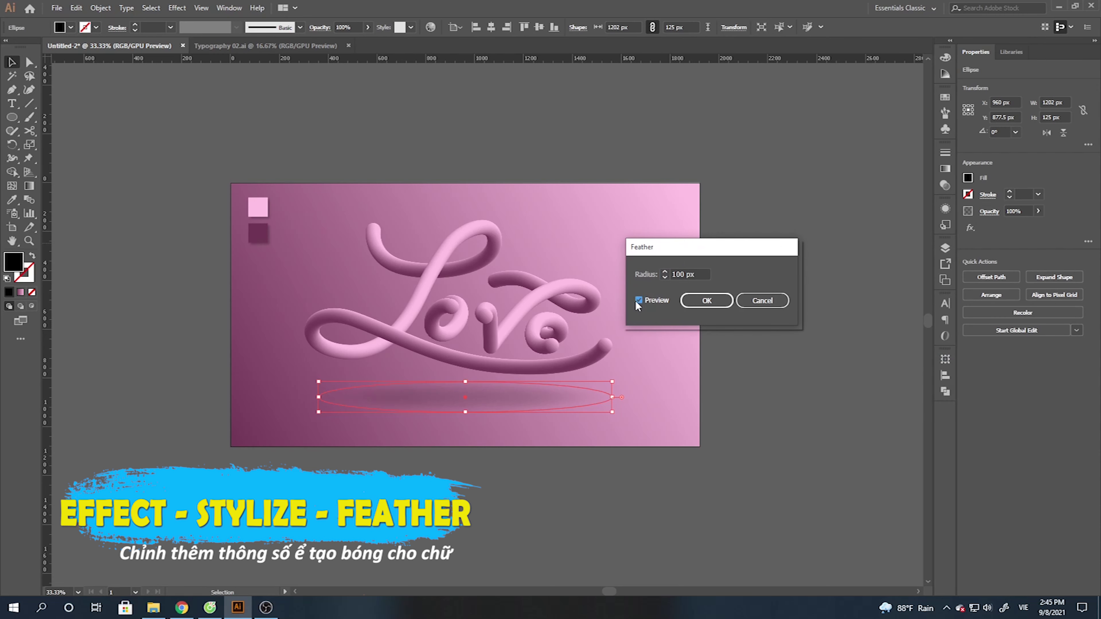
click(707, 300)
click(757, 330)
scroll(460, 413, up, 1)
click(599, 408)
click(595, 364)
scroll(595, 365, down, 1)
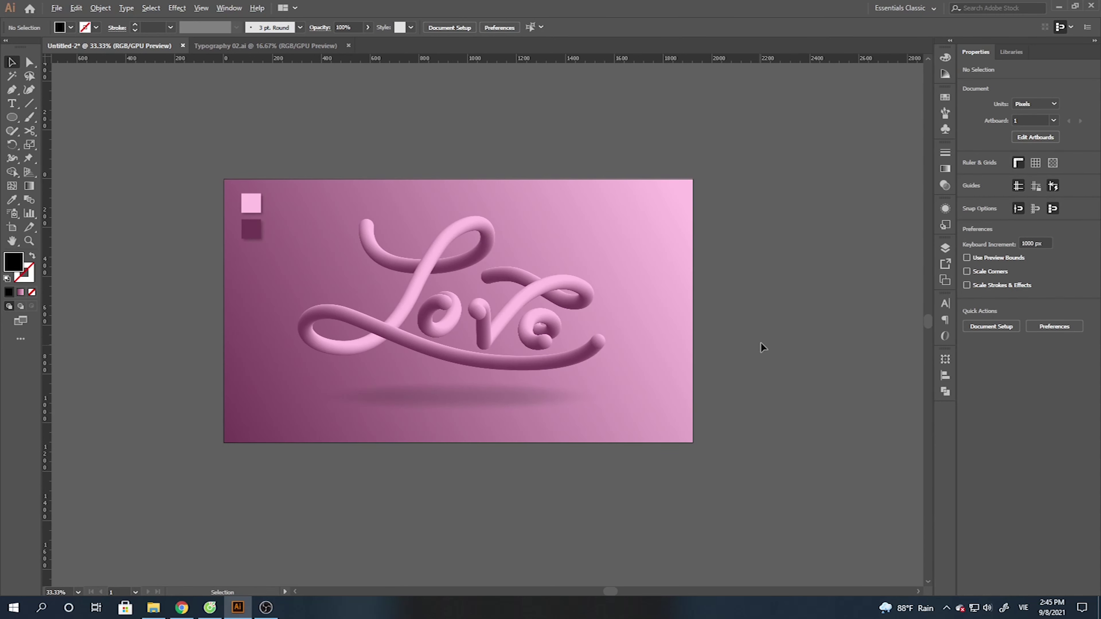
click(945, 248)
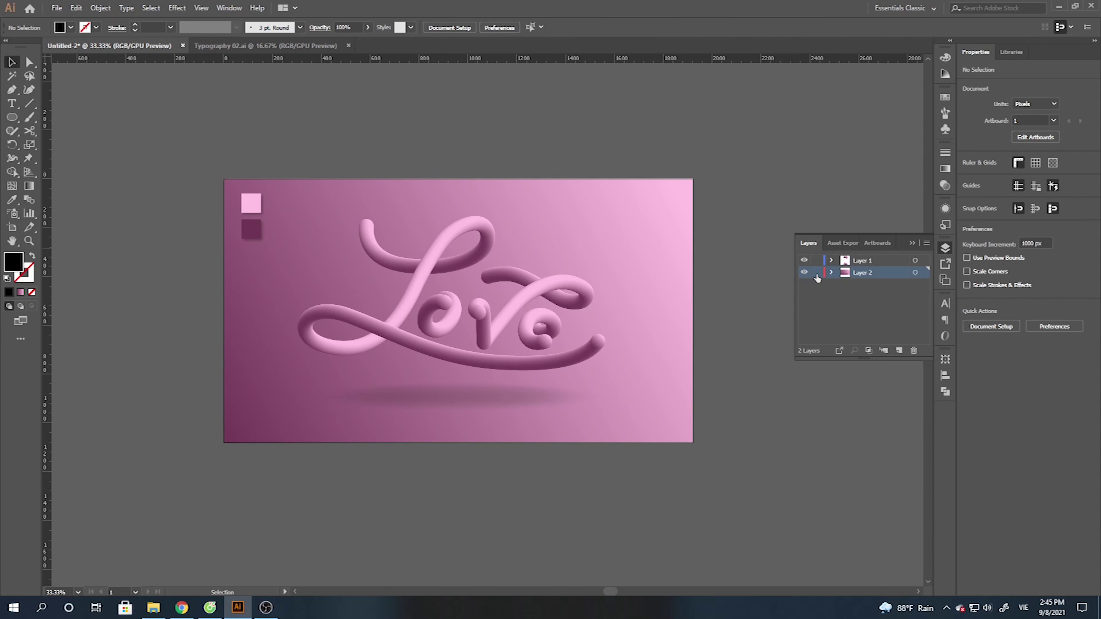
click(916, 246)
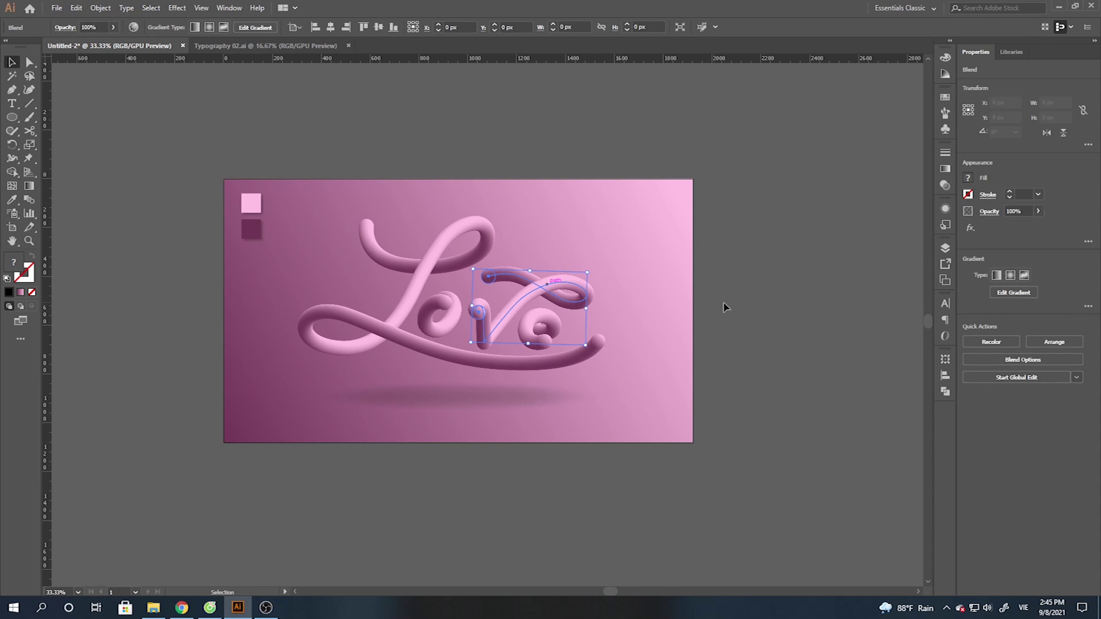
scroll(374, 252, up, 1)
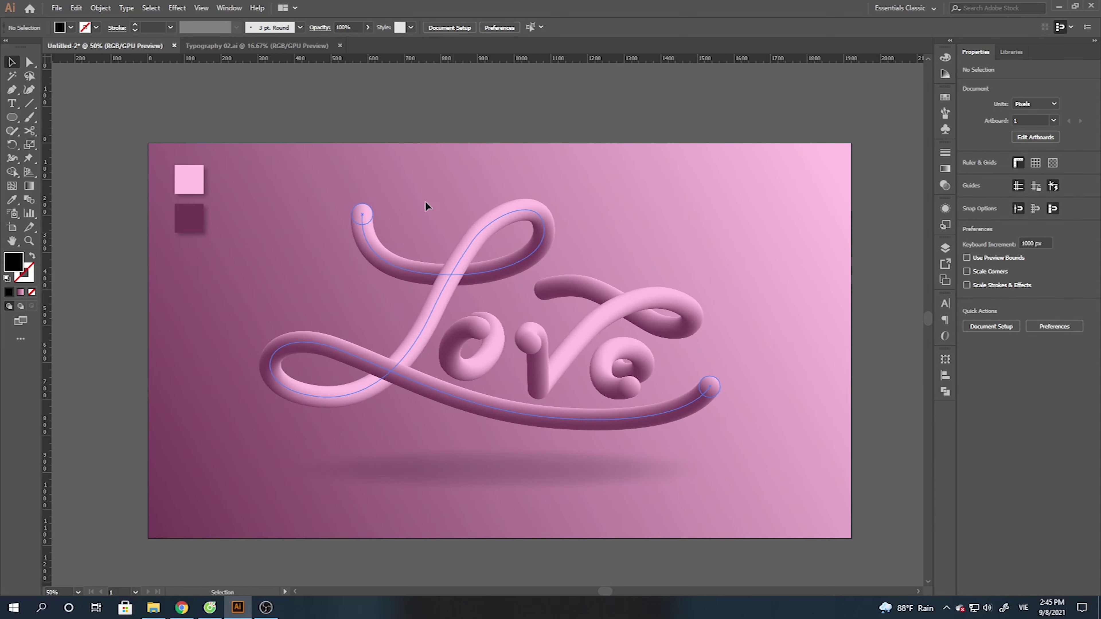
key(ctrl+a)
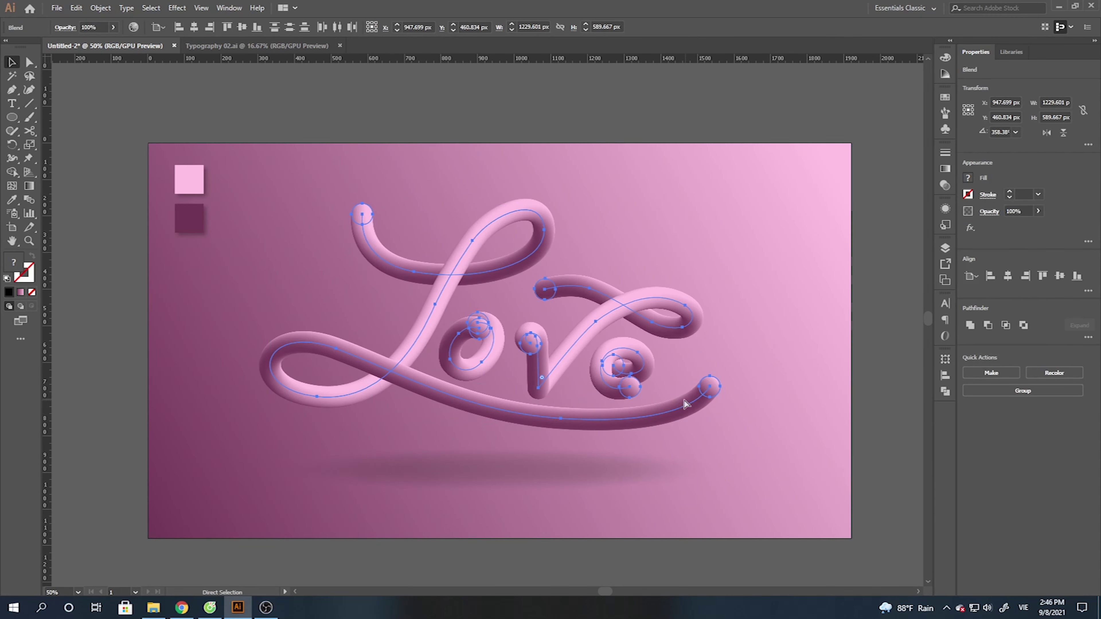
click(521, 109)
click(485, 236)
click(442, 113)
- Draw a short curved black-filled sliver with the Pen tool along the upper-left end of the L and deselect it
click(11, 89)
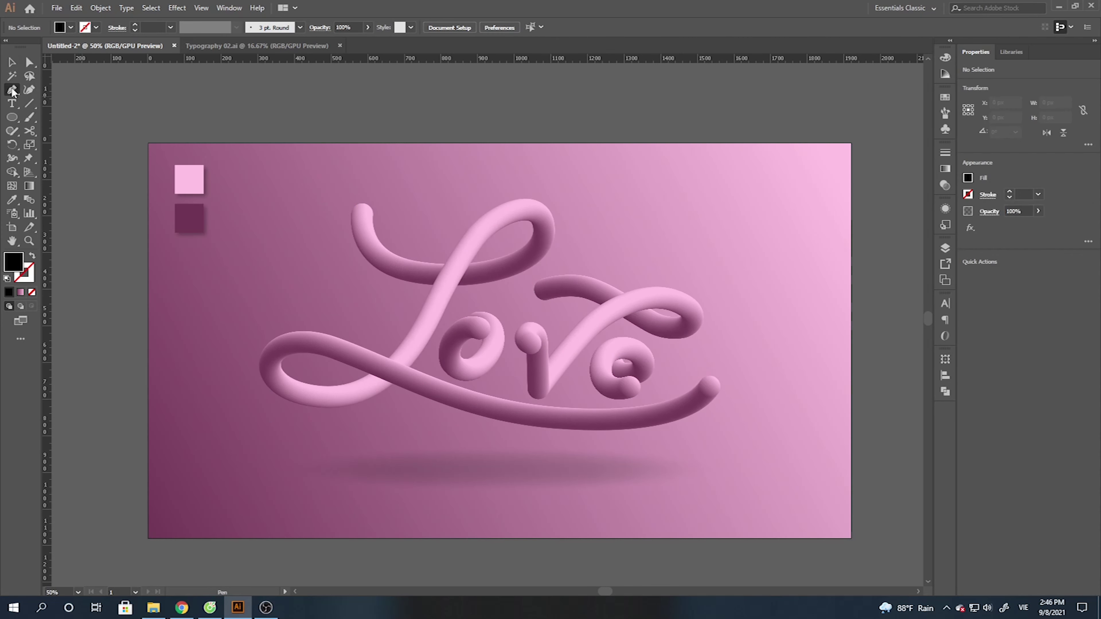
scroll(414, 254, up, 2)
scroll(372, 244, up, 1)
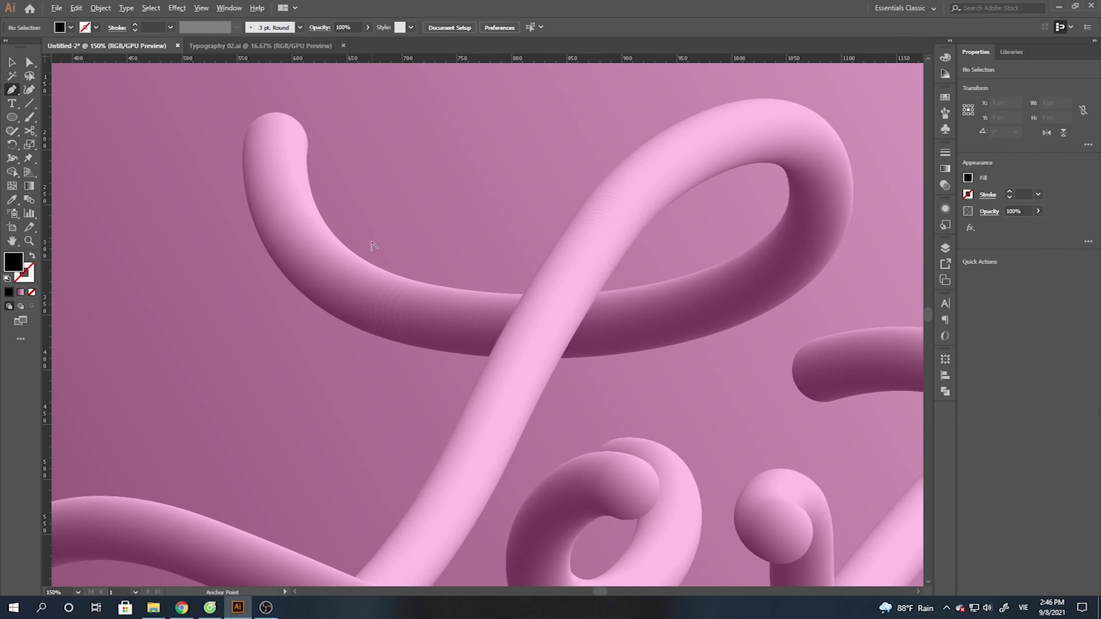
click(275, 160)
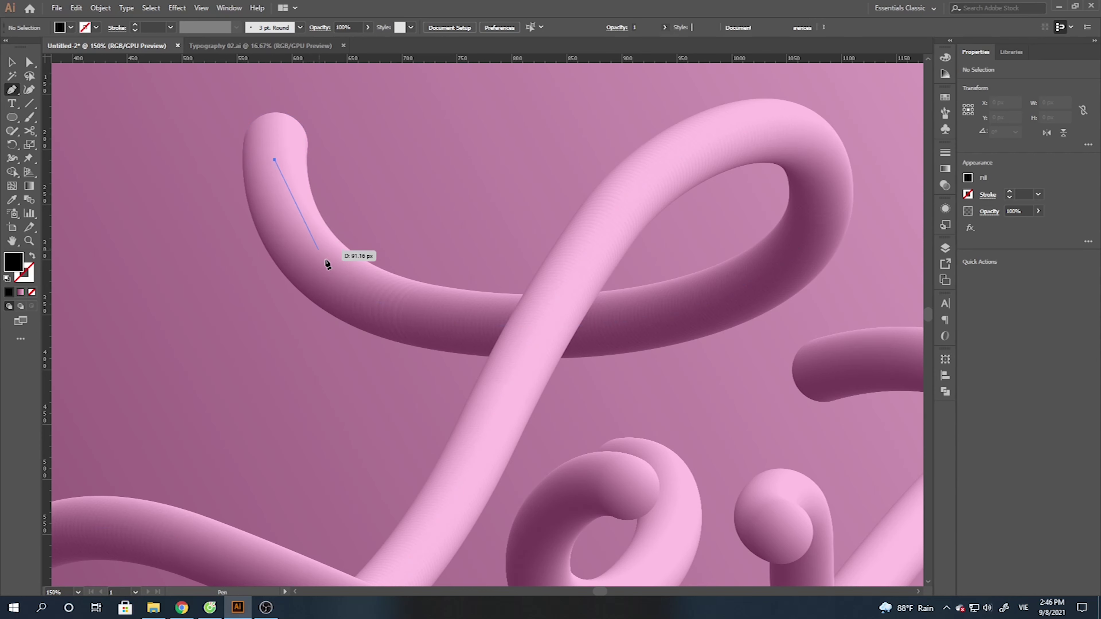
drag(315, 261, 362, 304)
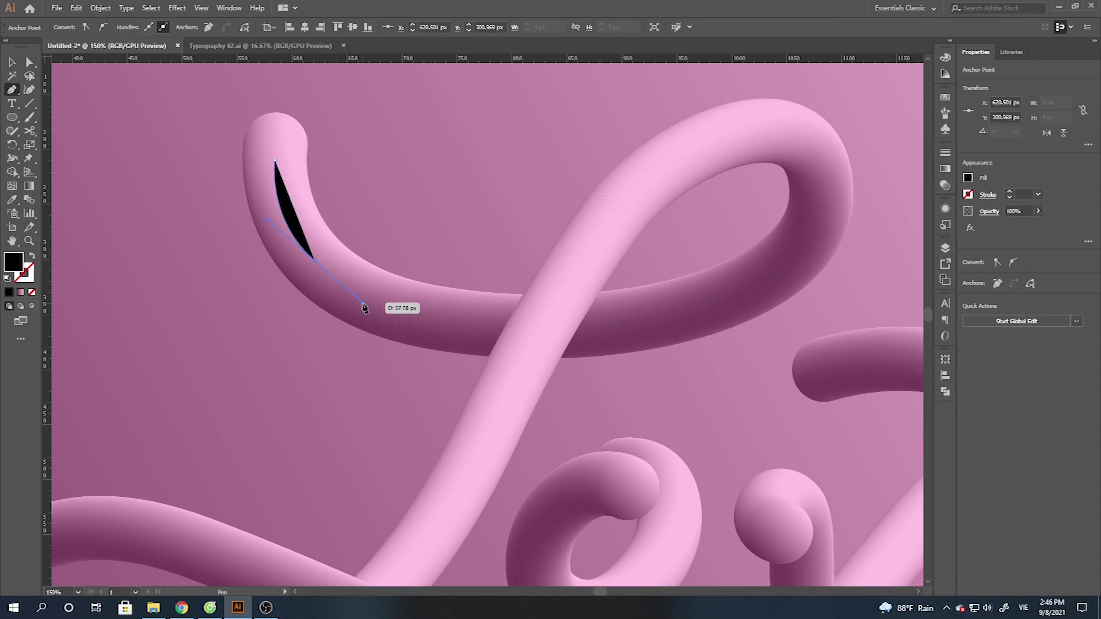
key(v)
key(p)
key(v)
click(462, 216)
- Draw a curved black-filled Pen shape along the L's top loop, from its crest down to the diagonal stem
drag(521, 204, 309, 226)
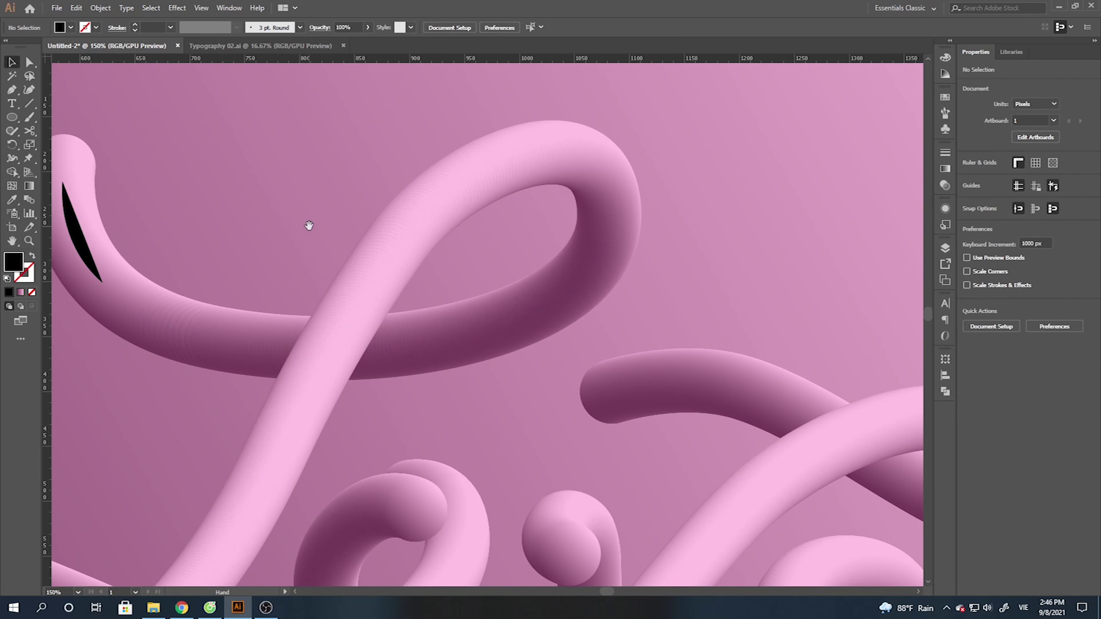
key(p)
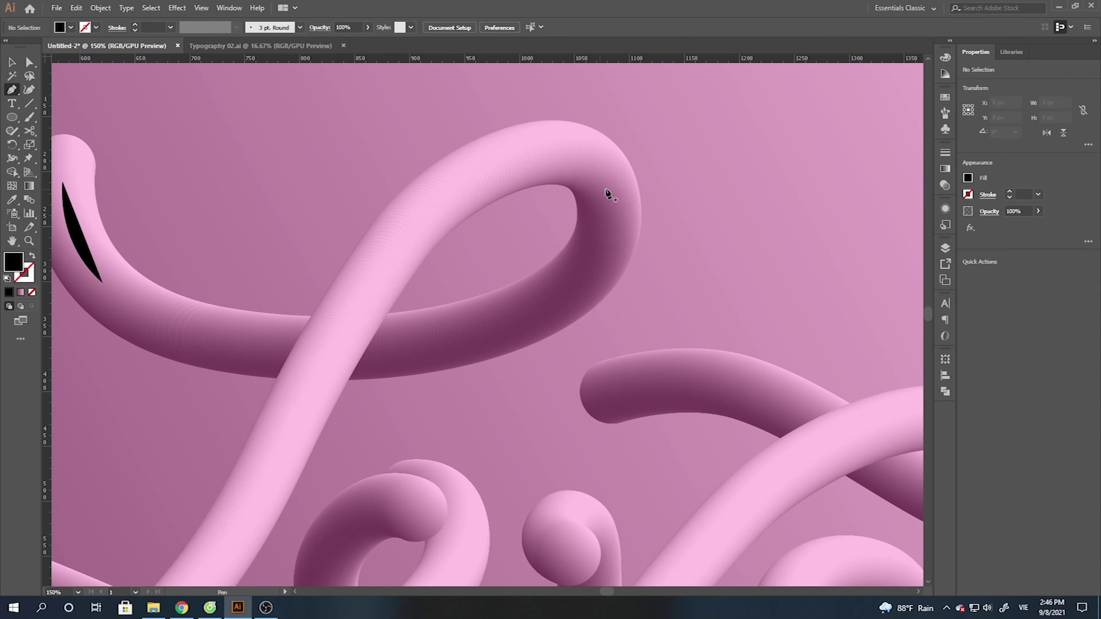
click(582, 163)
drag(378, 269, 271, 421)
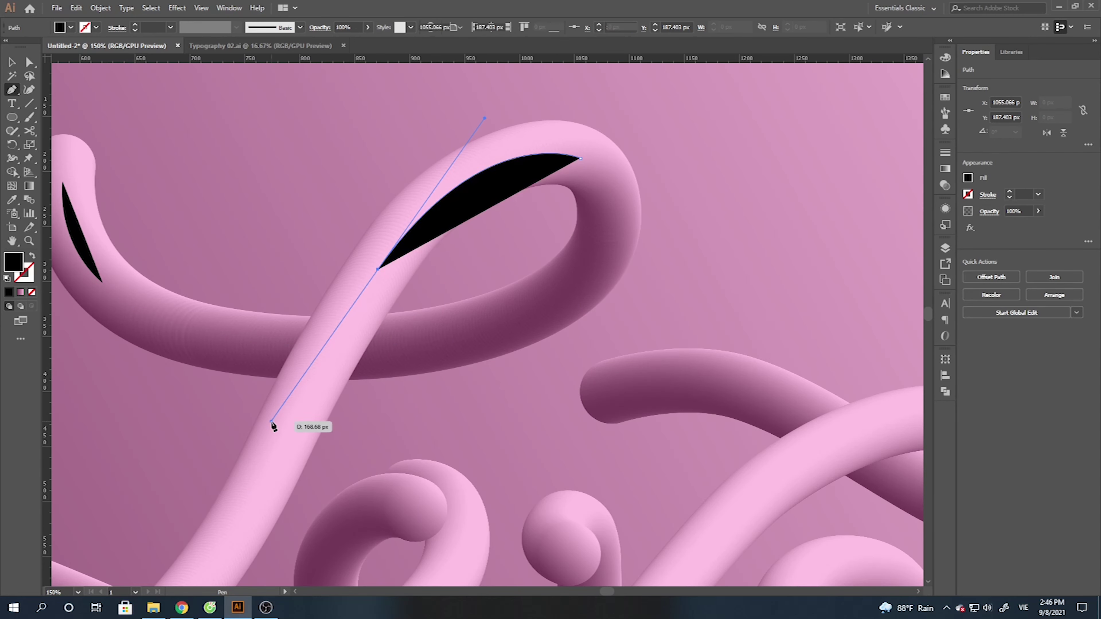
key(v)
click(742, 293)
- Draw a curved black-filled Pen shape along the underside of the L's lower-left loop and deselect it
scroll(435, 190, down, 2)
scroll(368, 351, down, 1)
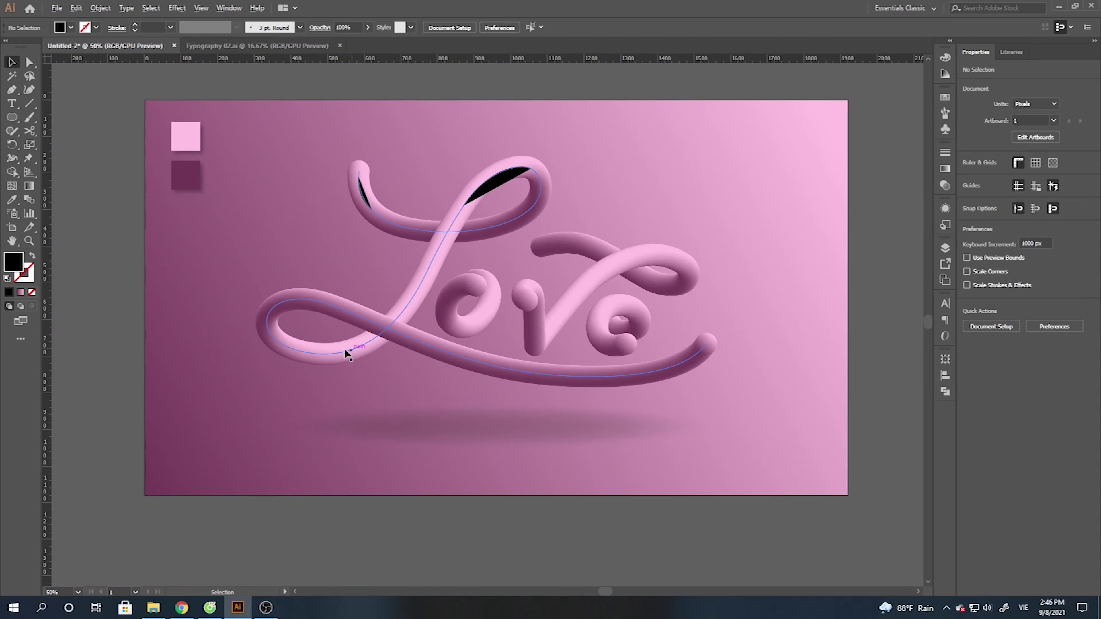
scroll(340, 354, up, 3)
key(p)
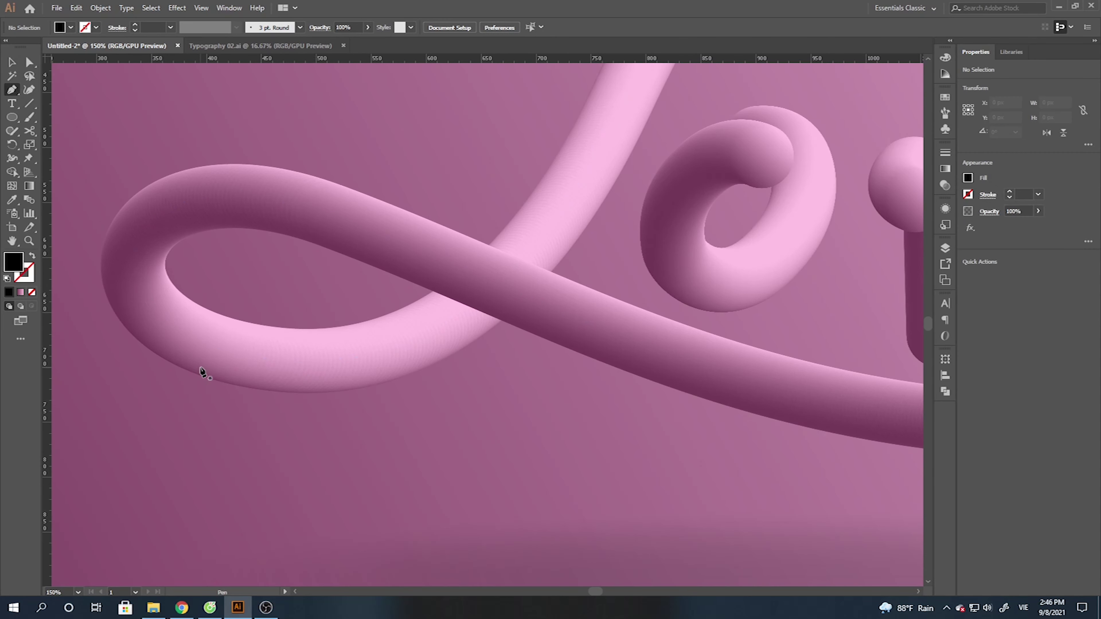
click(178, 330)
drag(384, 349, 516, 315)
key(v)
click(443, 440)
- Draw a curved black-filled Pen sliver down the lower-right side of the o and deselect it
scroll(443, 434, down, 3)
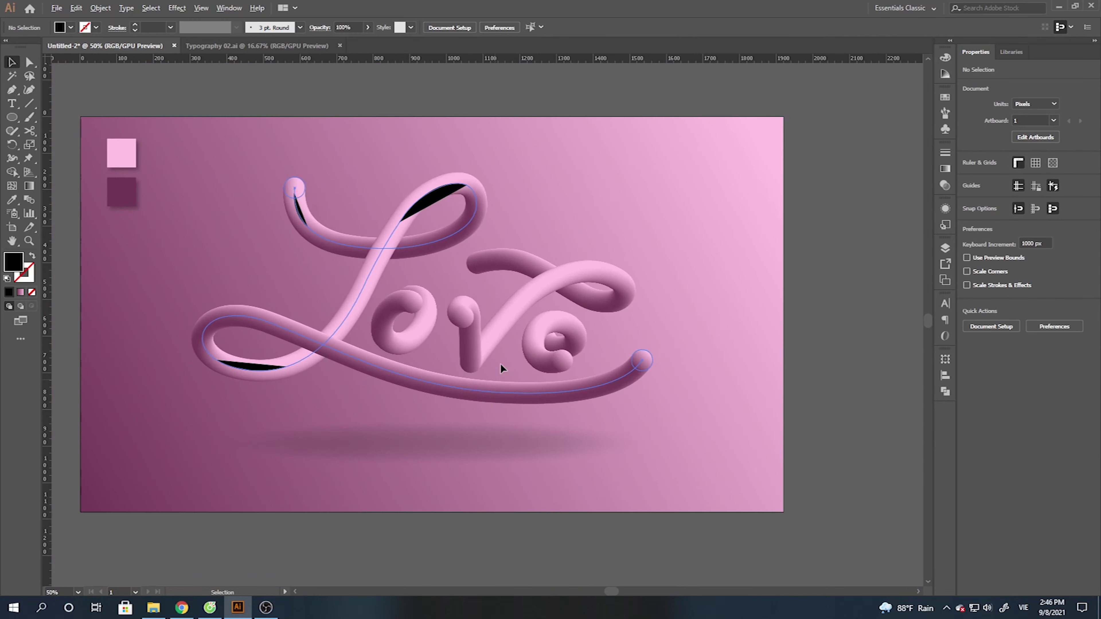
scroll(459, 343, up, 2)
key(p)
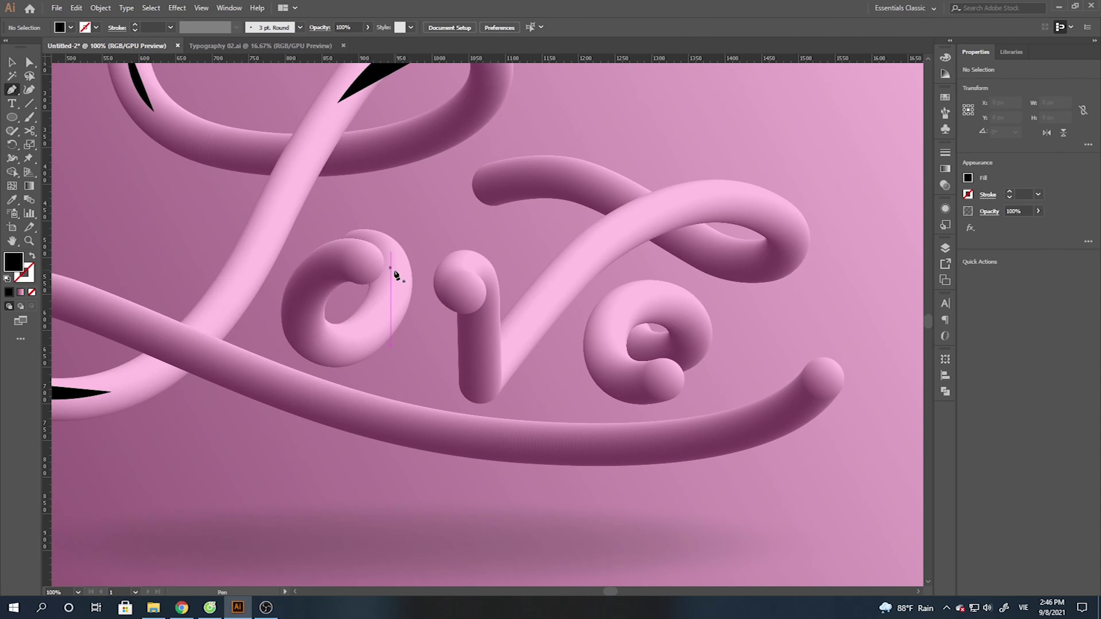
click(391, 277)
drag(351, 343, 303, 363)
key(v)
click(423, 353)
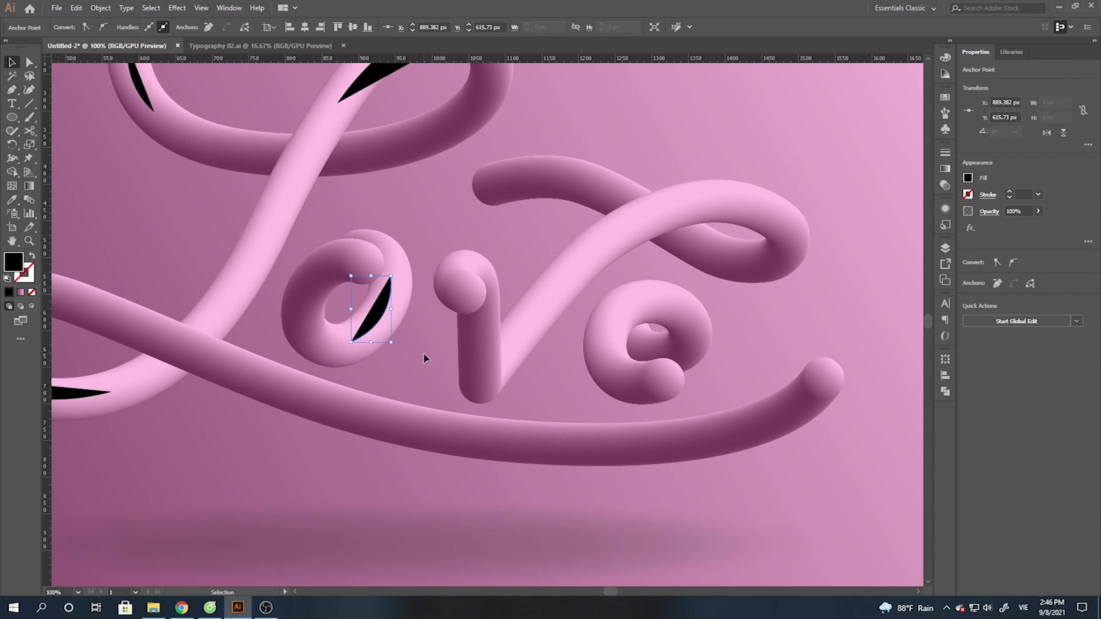
scroll(357, 366, down, 2)
scroll(447, 353, up, 2)
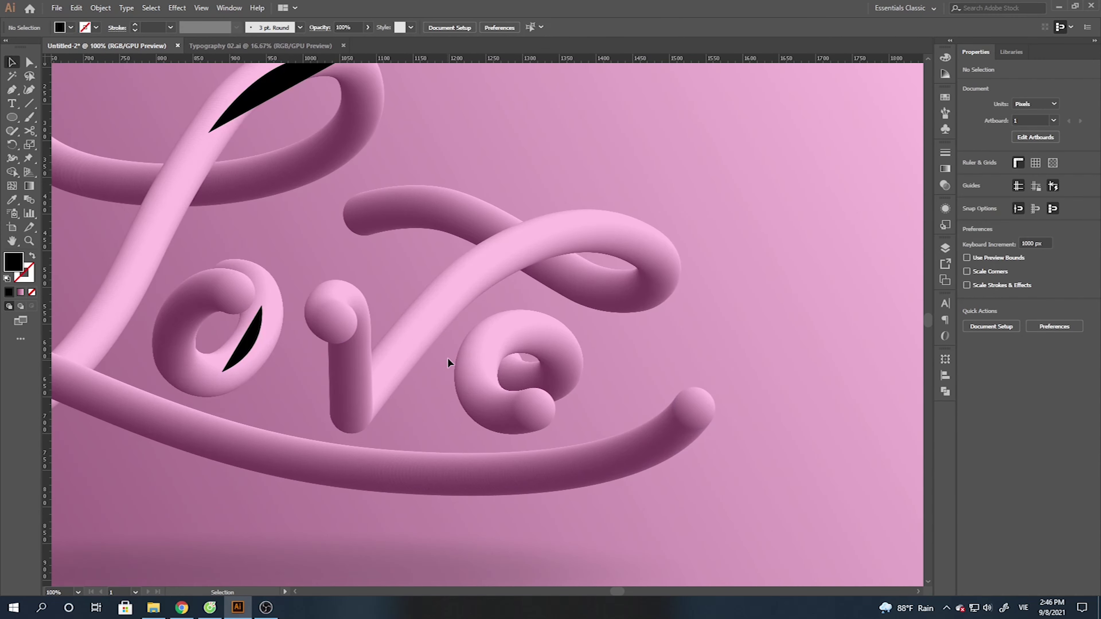
- Draw a curved black-filled Pen shape along the v's rising right stroke up to its top loop and deselect it
key(p)
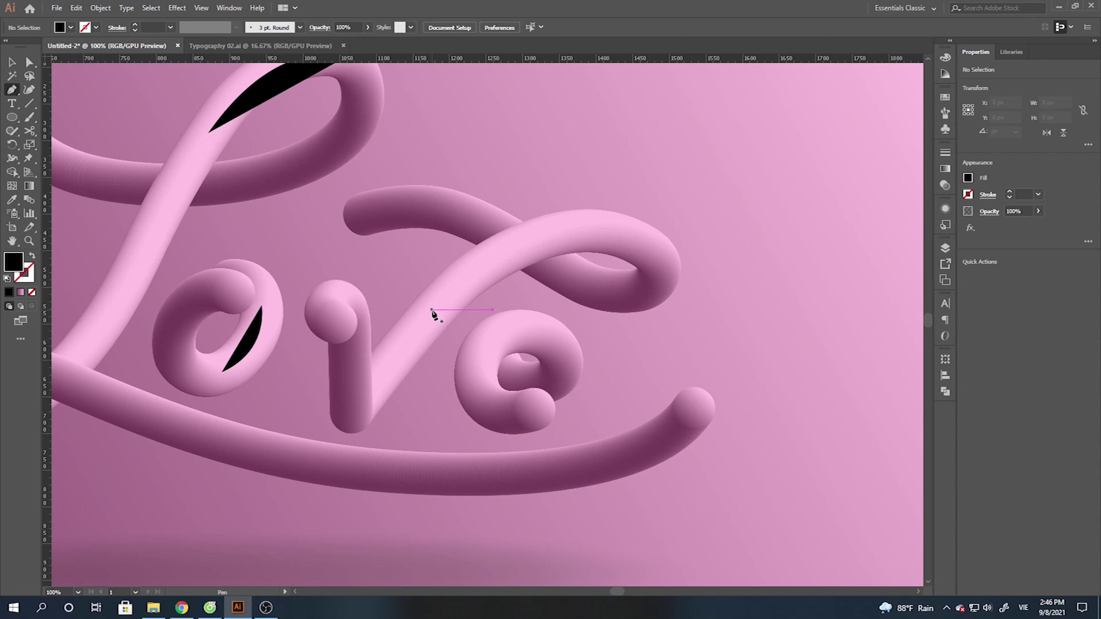
click(433, 312)
drag(600, 231, 693, 242)
key(v)
click(743, 246)
- Draw a curved black-filled Pen shape along the upper-left bend of the e and deselect it
scroll(520, 245, down, 2)
scroll(563, 334, up, 2)
key(p)
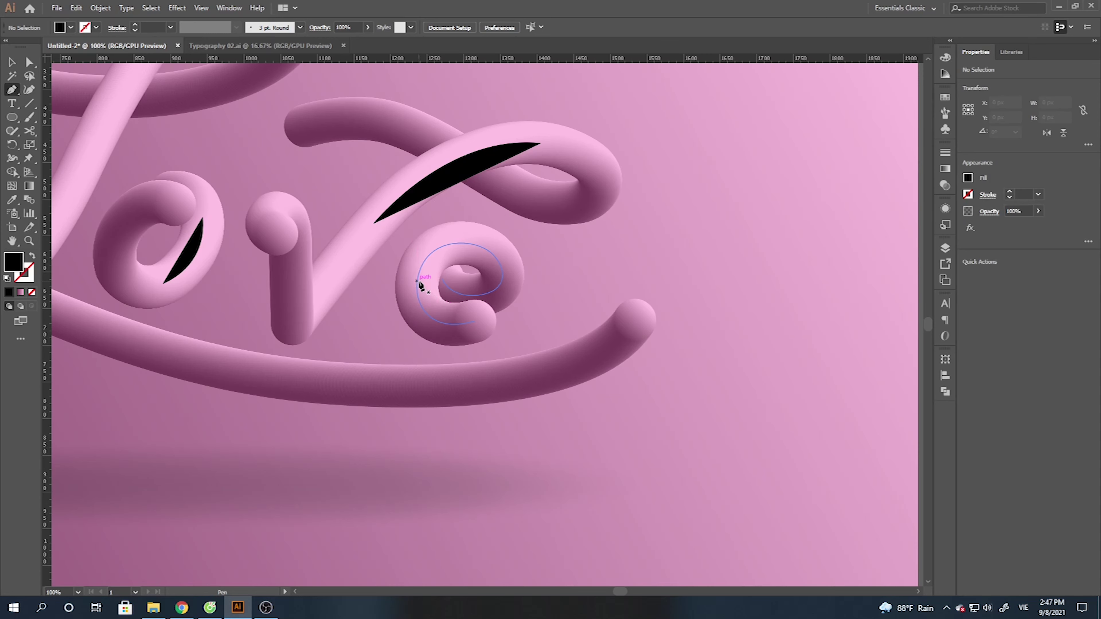
click(417, 281)
drag(481, 247, 530, 268)
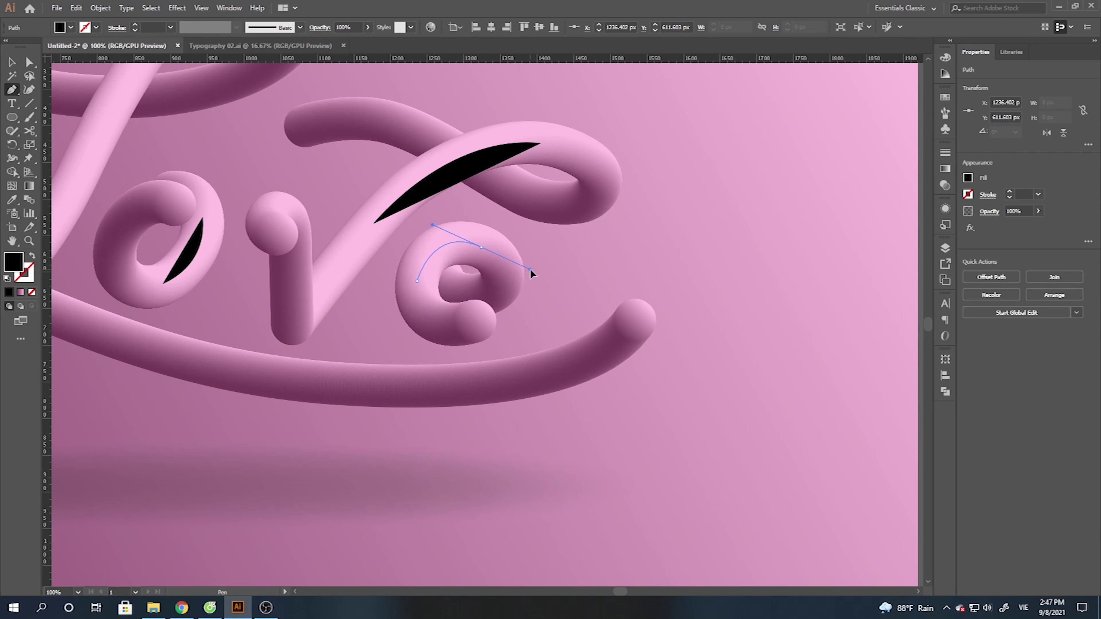
key(v)
click(630, 243)
- Select all the black accent shapes on the L, o, v and e and group them
scroll(684, 263, down, 2)
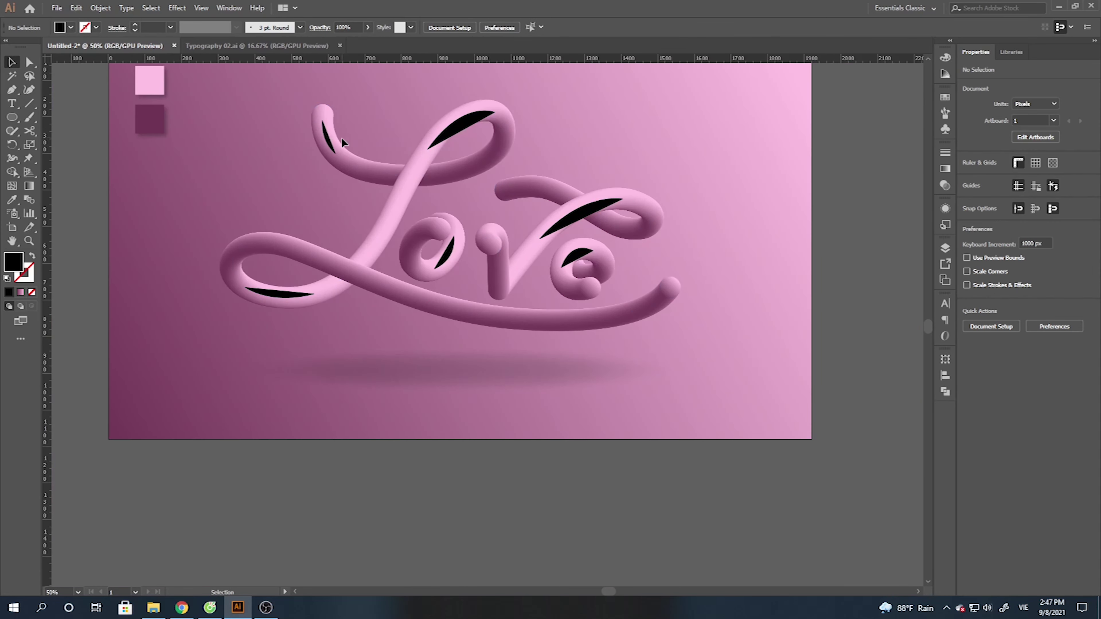
click(460, 127)
shift+click(281, 293)
shift+click(447, 256)
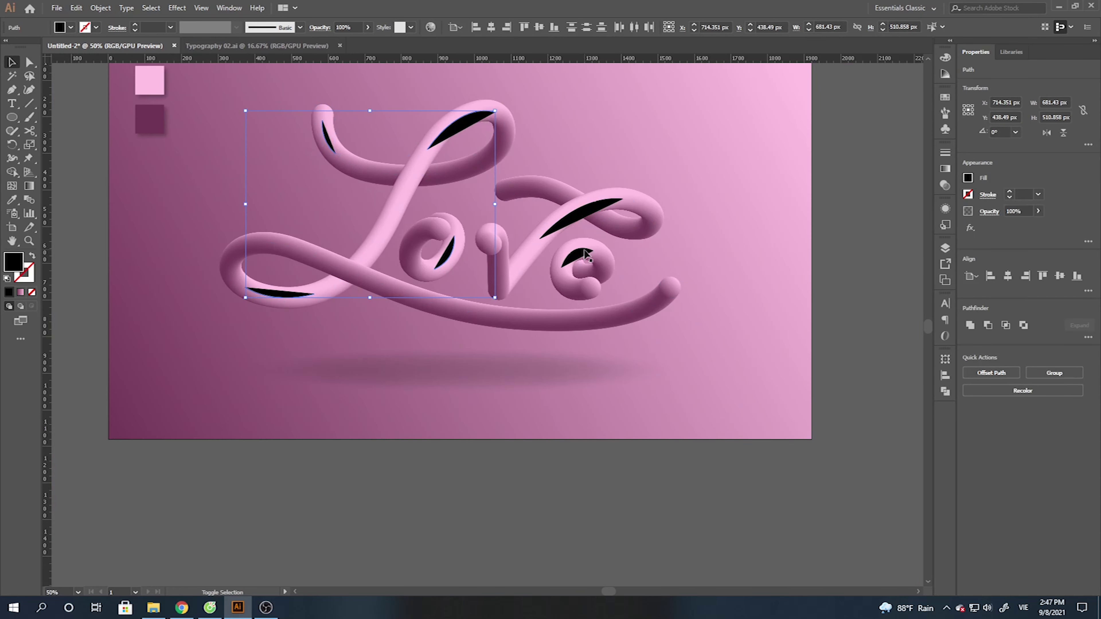
shift+click(577, 257)
shift+click(579, 223)
key(ctrl+g)
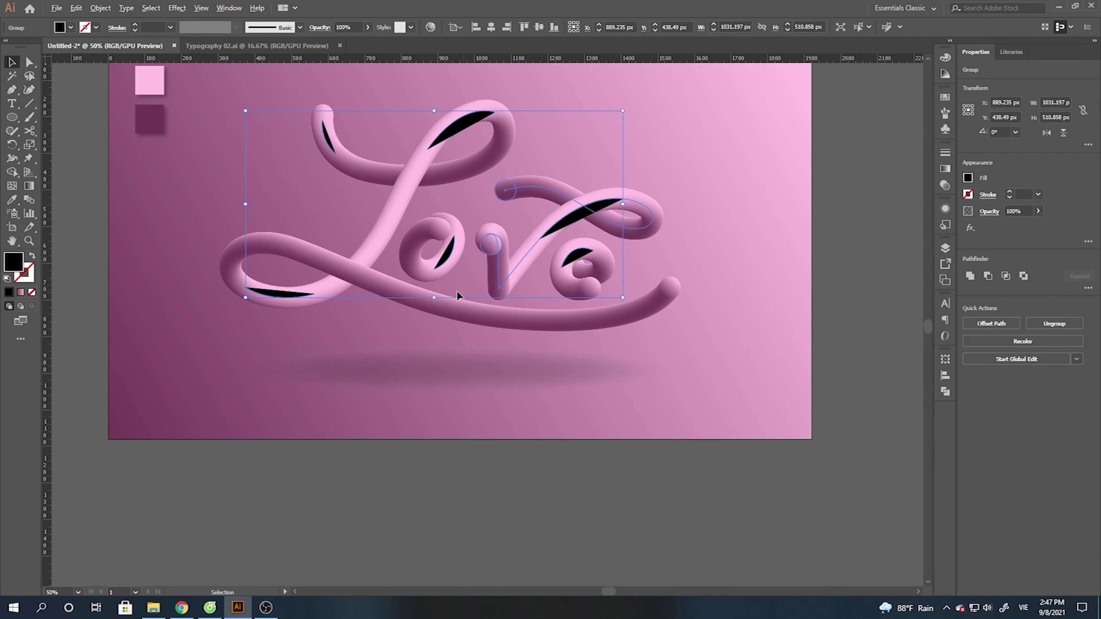
- Swap the accent group's fill and stroke so only a stroke remains, and color that stroke white
scroll(681, 247, up, 1)
click(33, 255)
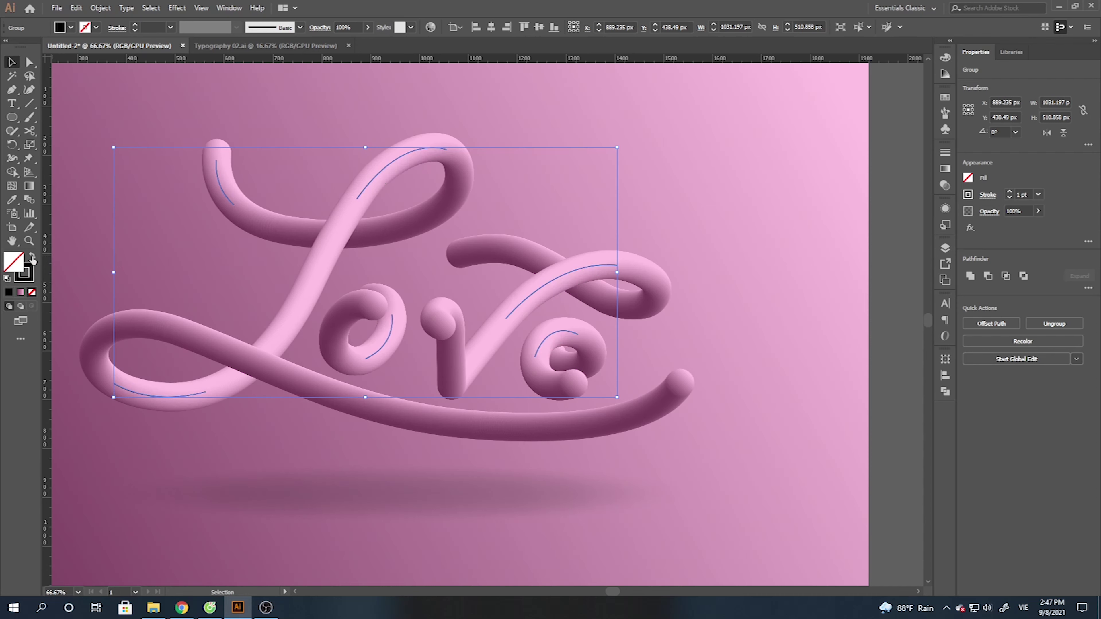
click(968, 196)
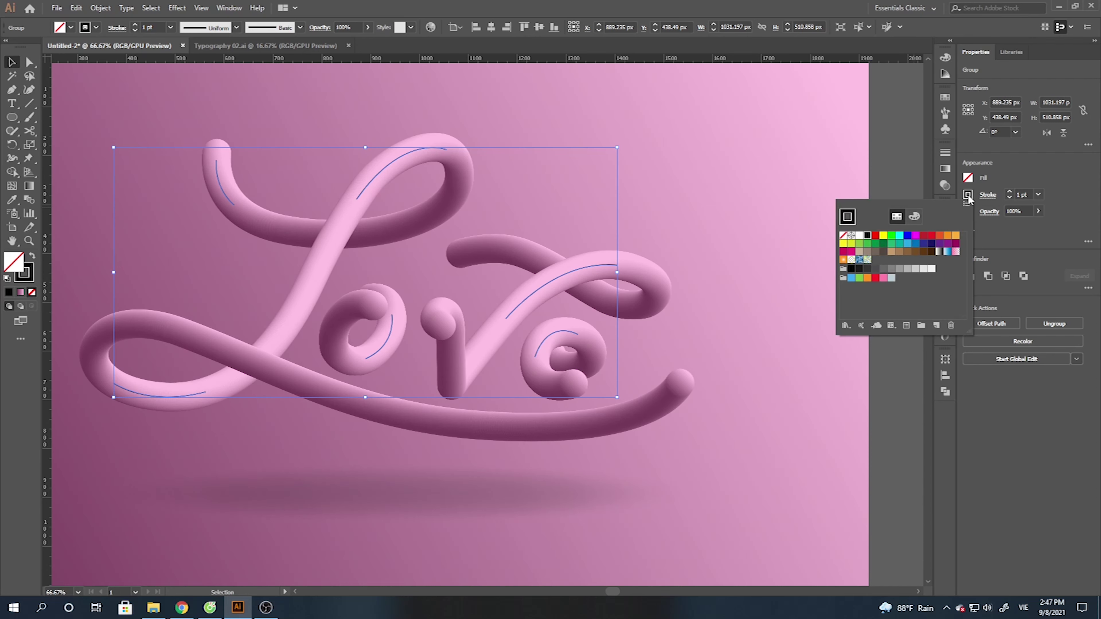
click(859, 236)
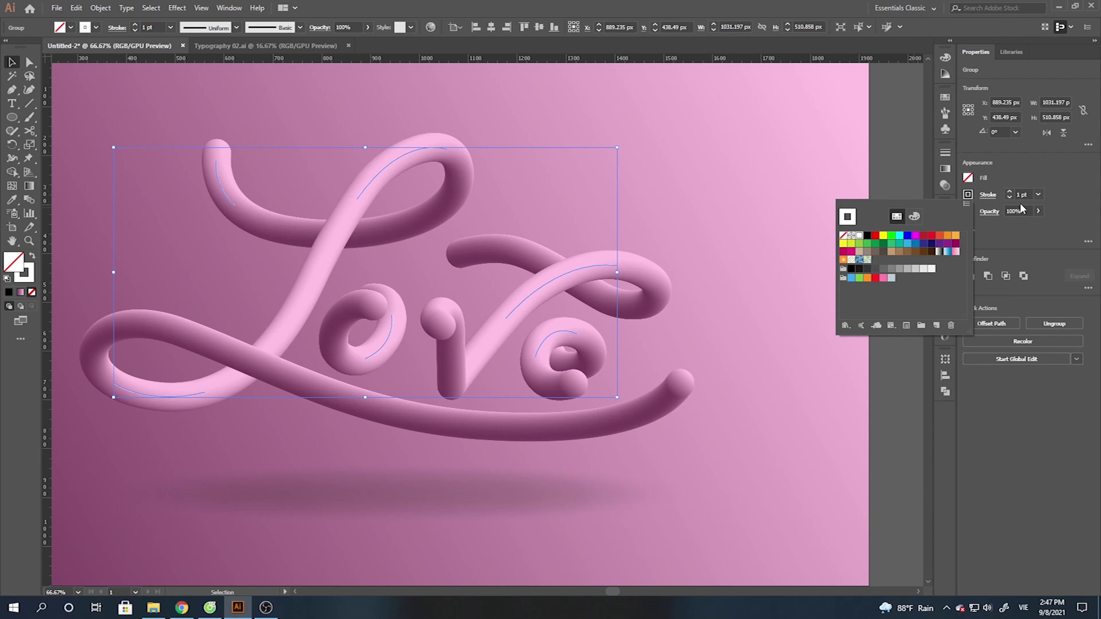
- Apply the tapered elliptical width profile to the white accent strokes and set their weight to 3 pt
click(988, 195)
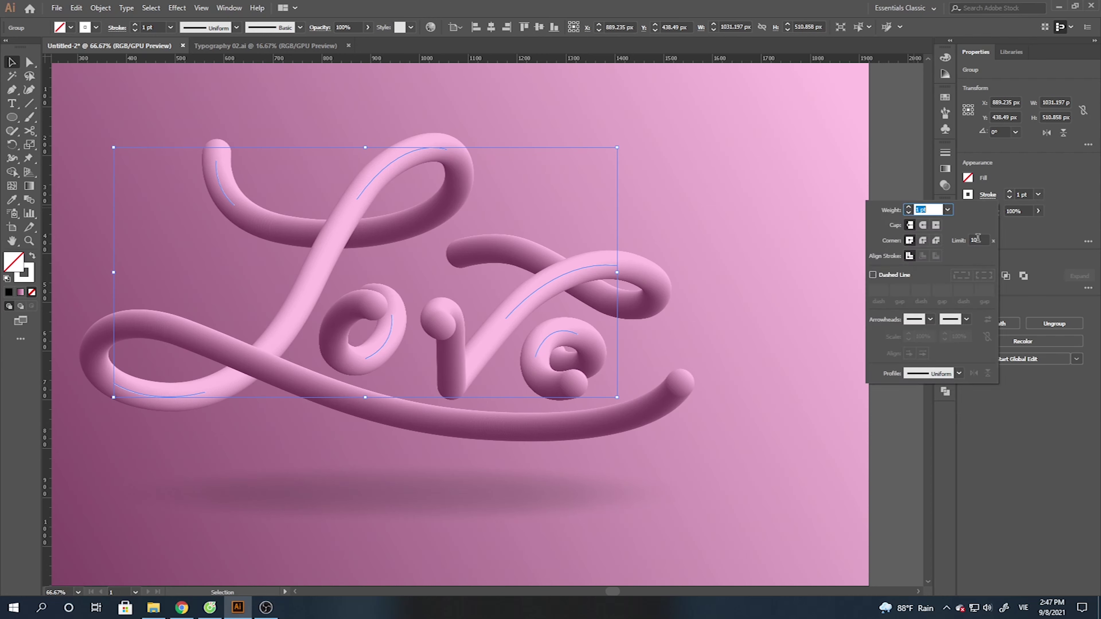
click(961, 375)
click(924, 416)
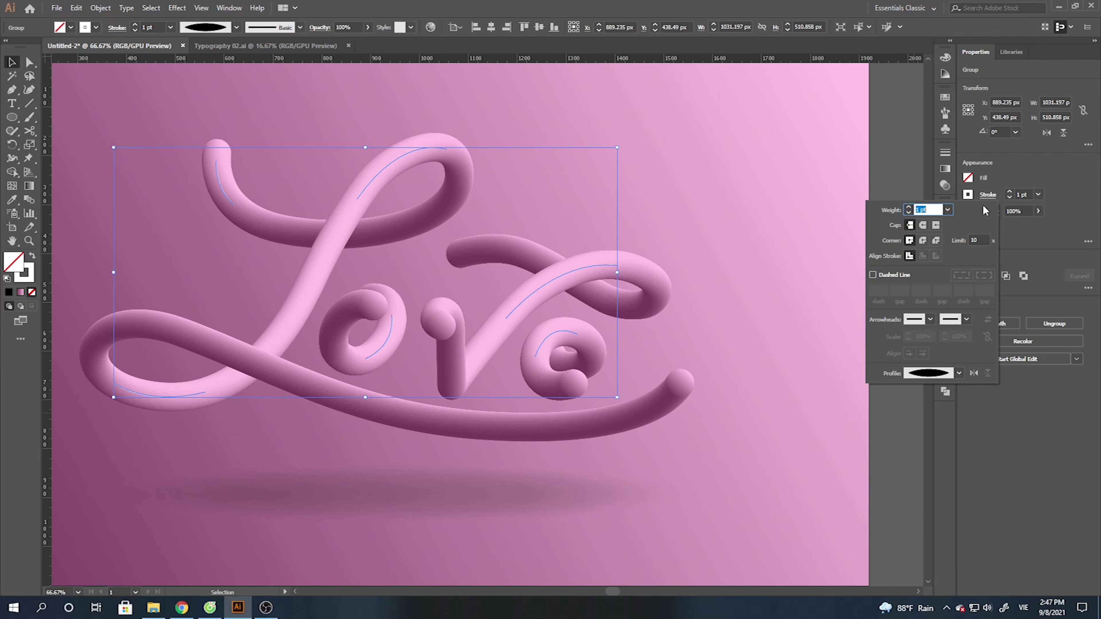
click(1026, 194)
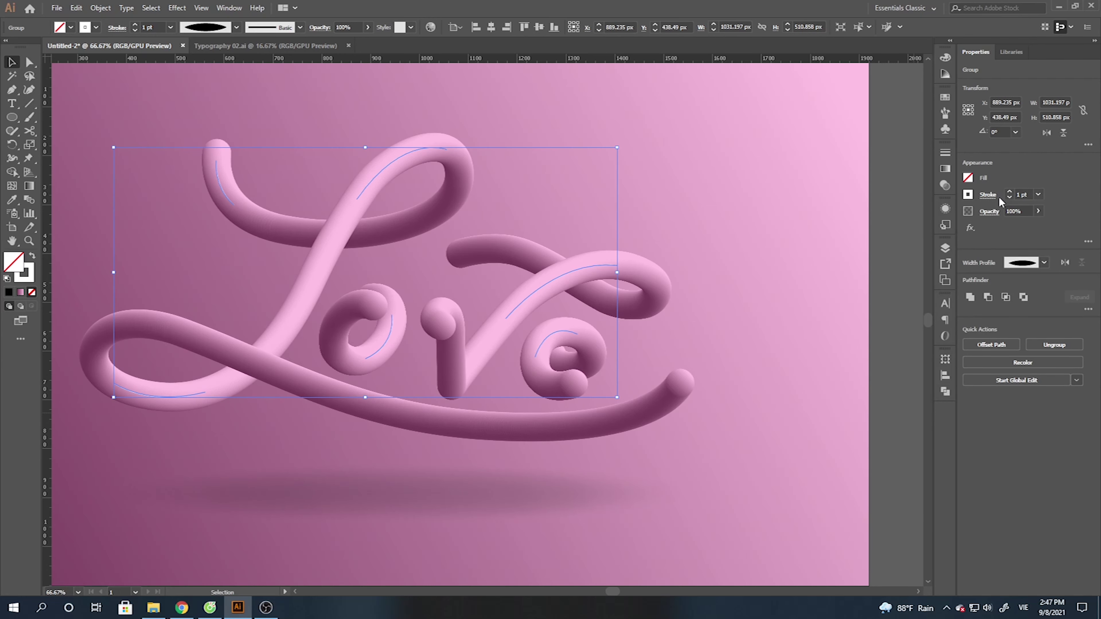
text(3)
key(Return)
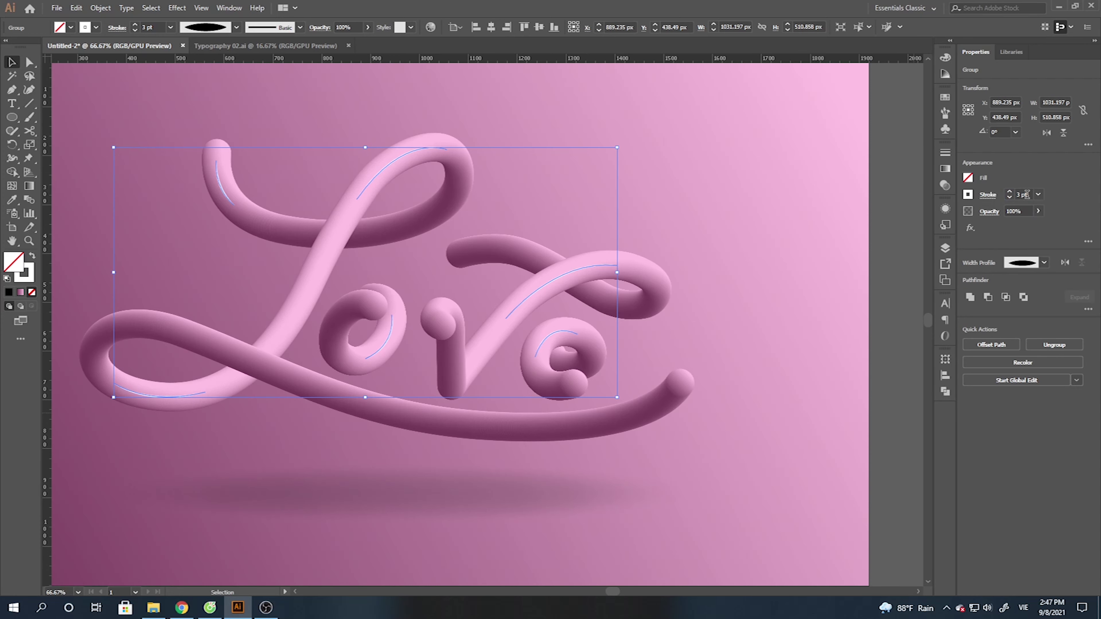
click(903, 263)
scroll(903, 262, down, 2)
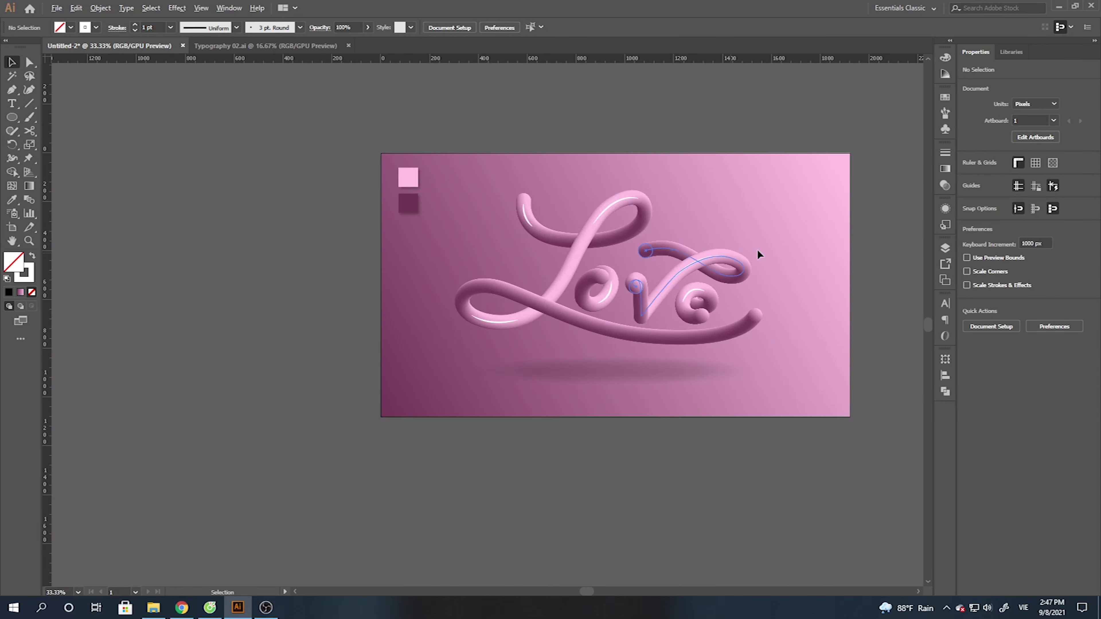
scroll(696, 327, up, 2)
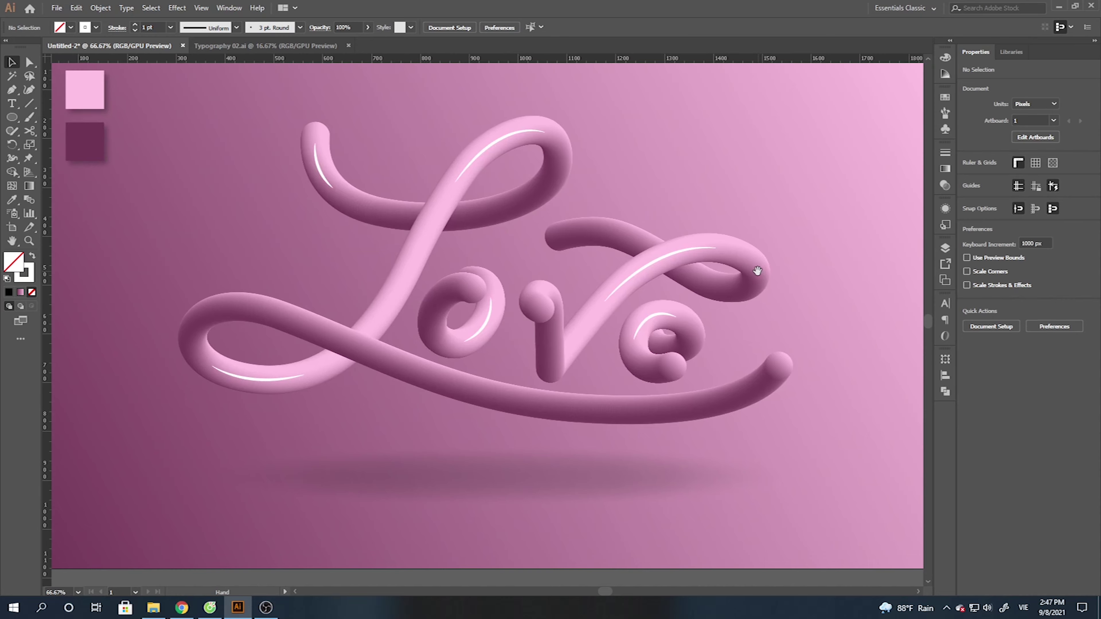
- Expand the appearance of the white accent stroke group into filled shapes
click(700, 271)
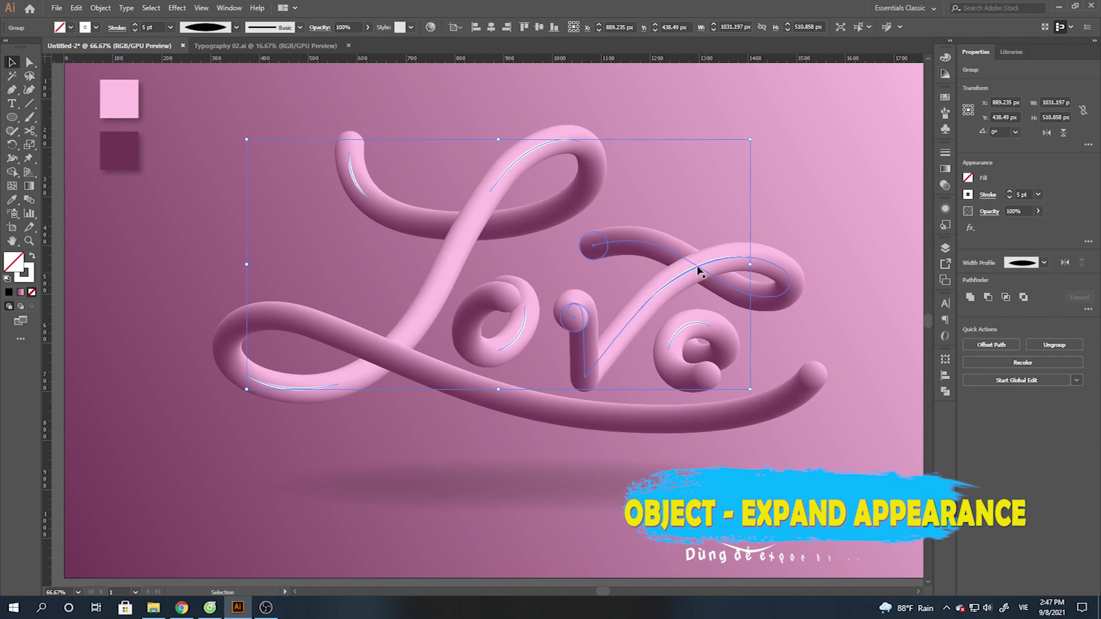
click(99, 8)
click(136, 143)
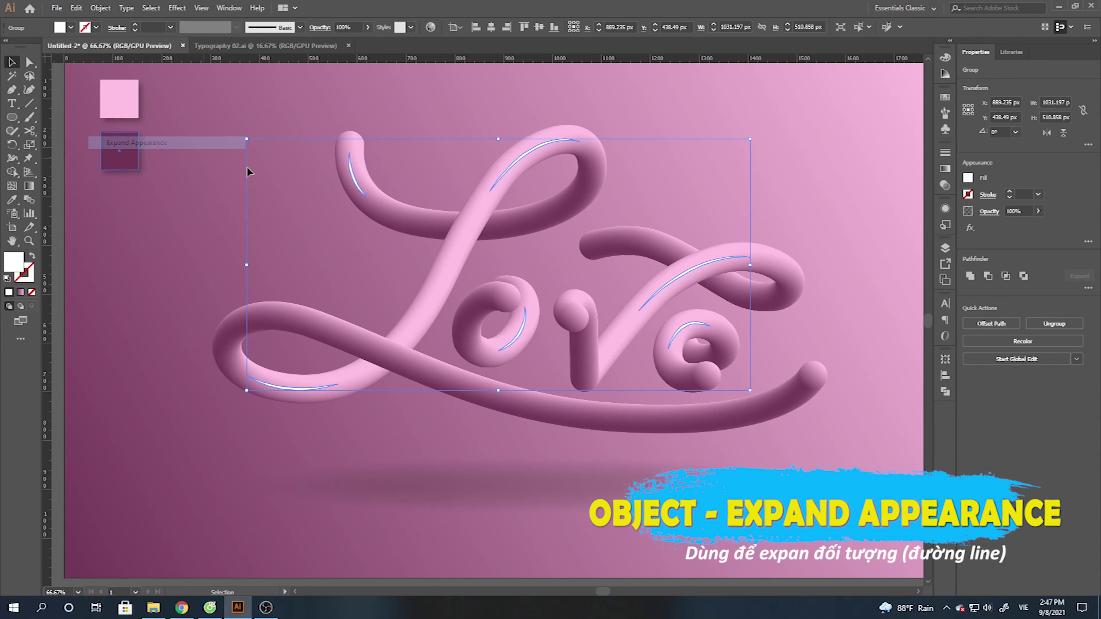
scroll(516, 162, up, 3)
scroll(436, 198, down, 3)
- Apply a Gaussian Blur with preview on to the white accent group, raising its radius by one increment, and deselect it
drag(538, 265, 579, 250)
click(176, 8)
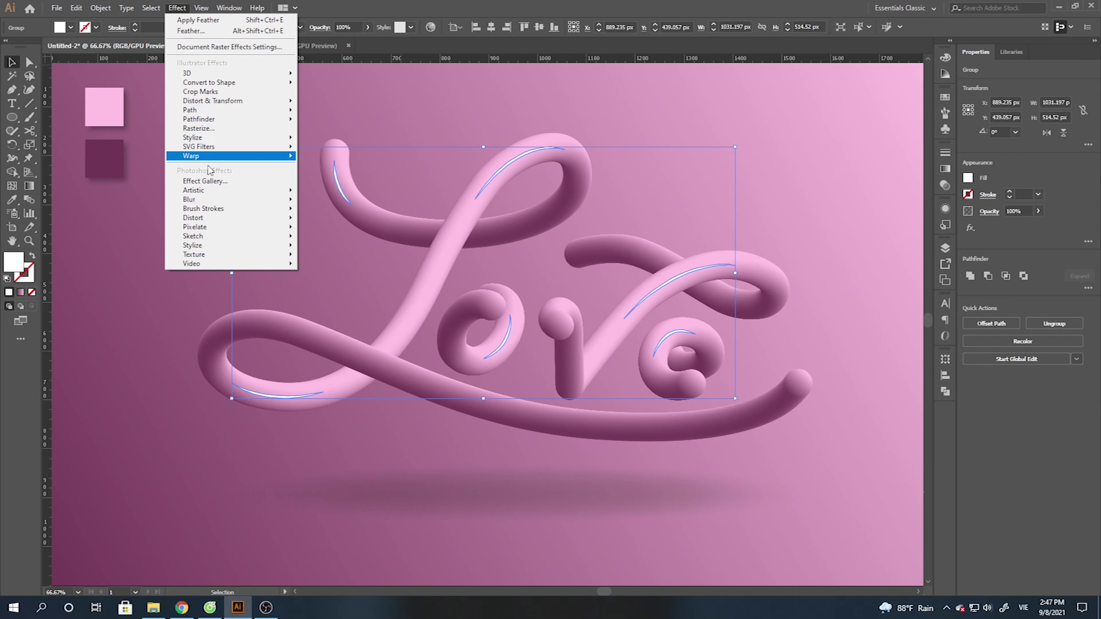
mouse_move(223, 201)
click(337, 200)
click(657, 304)
drag(726, 256, 820, 185)
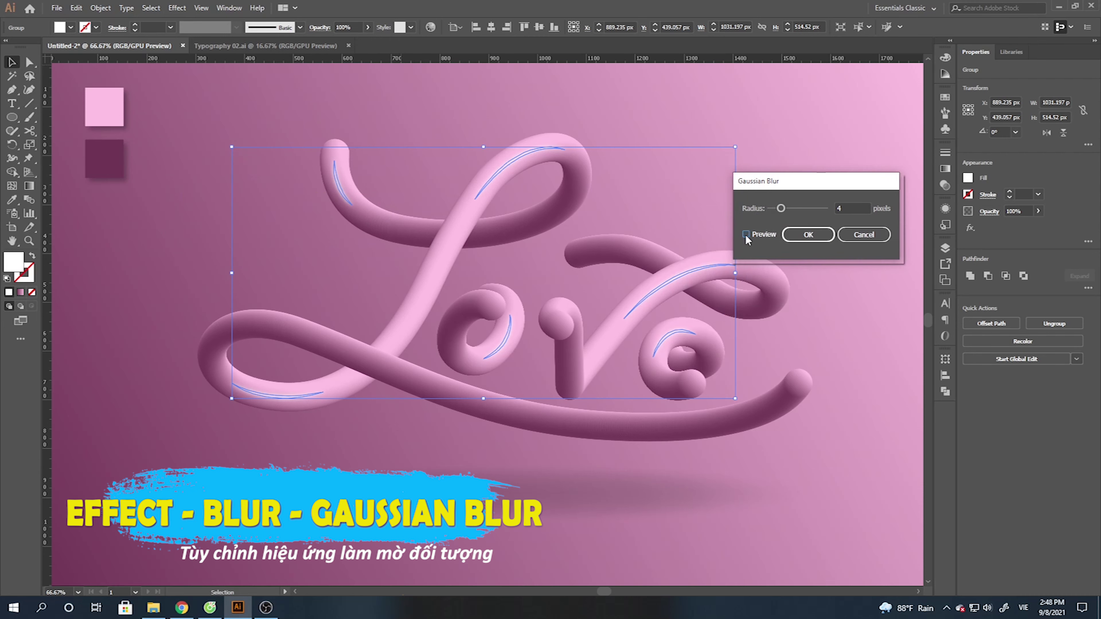
double_click(849, 213)
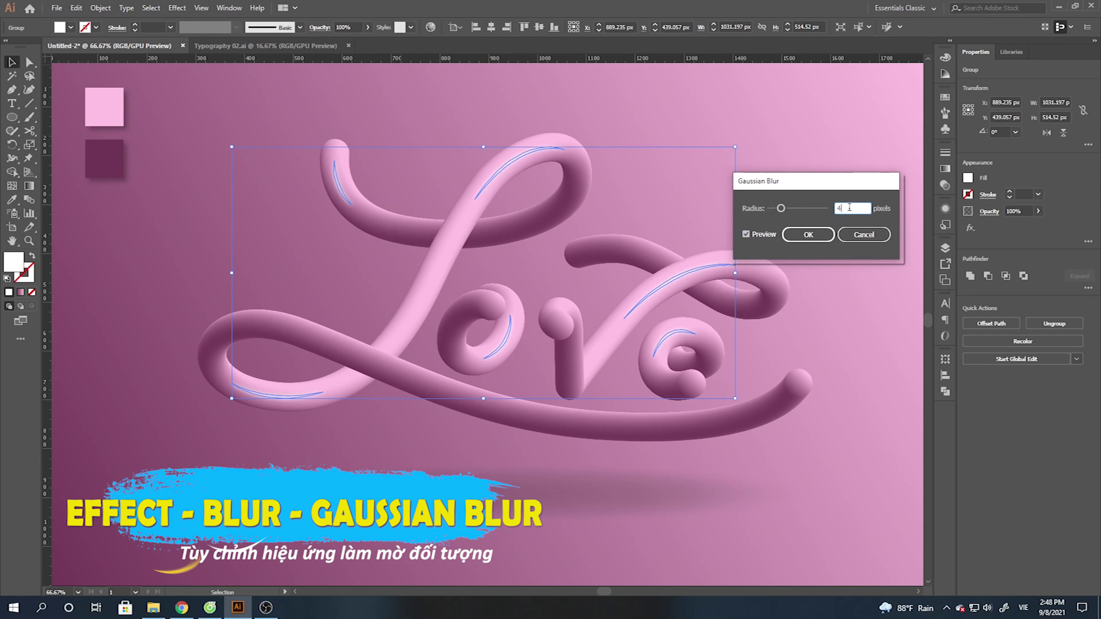
key(Up)
click(819, 237)
click(801, 214)
- Try the Darken, Multiply and Color Burn blending modes on the blurred accent group and settle on Lighten
scroll(752, 243, down, 2)
scroll(827, 247, up, 1)
drag(603, 266, 601, 273)
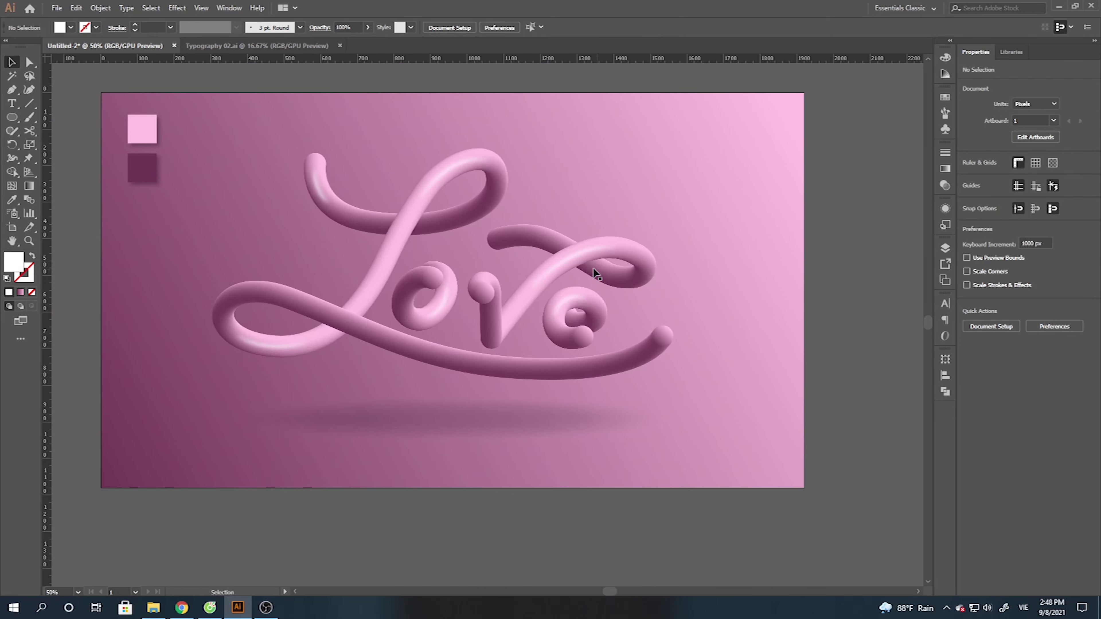
click(579, 255)
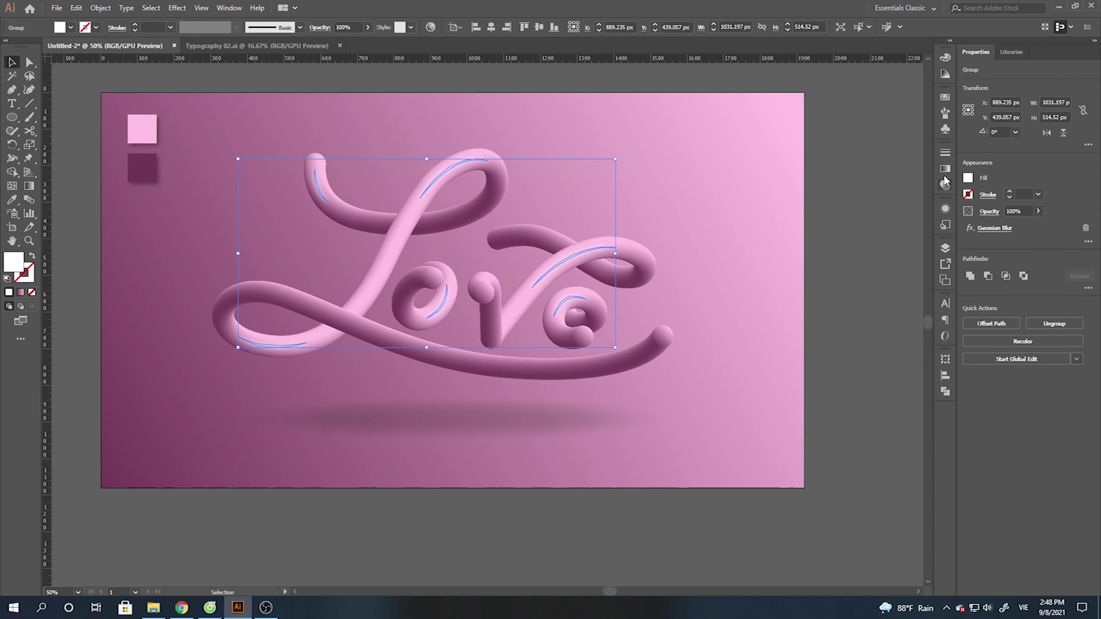
click(945, 187)
click(837, 166)
click(835, 194)
click(830, 165)
click(828, 206)
click(831, 166)
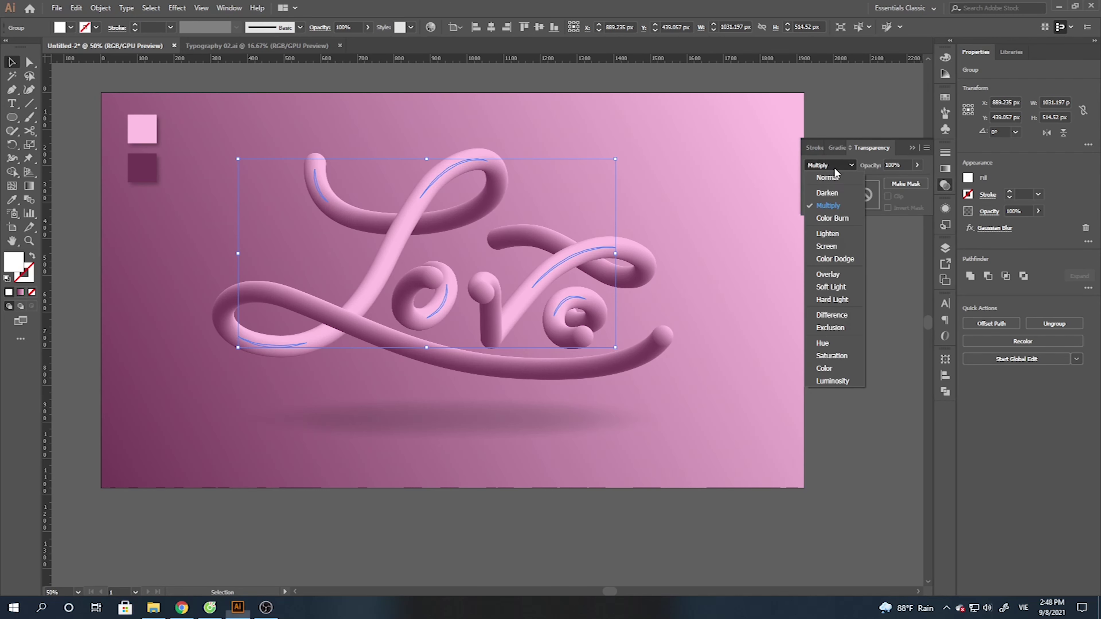
click(829, 218)
click(830, 165)
click(828, 234)
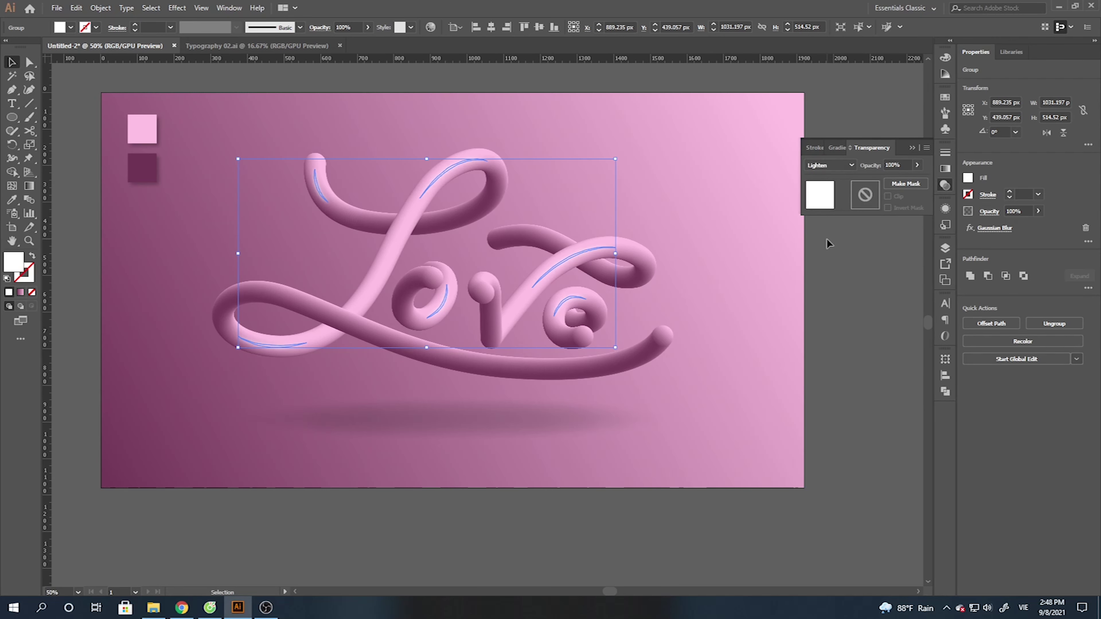
- Set the blurred accent group's opacity to 80% and deselect it
scroll(532, 271, up, 2)
scroll(619, 246, up, 1)
scroll(619, 244, down, 1)
click(863, 171)
text(80)
key(Return)
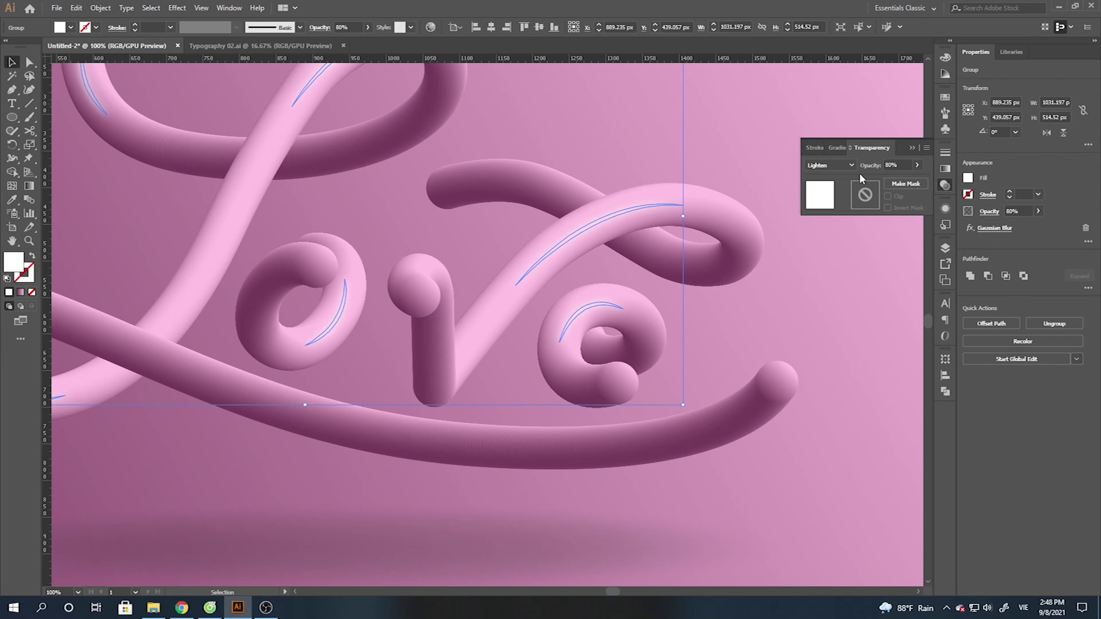
click(838, 284)
- Examine the blurred highlights across the whole lettering and check the accent group's opacity setting
scroll(481, 301, down, 2)
drag(798, 311, 802, 331)
scroll(515, 313, up, 1)
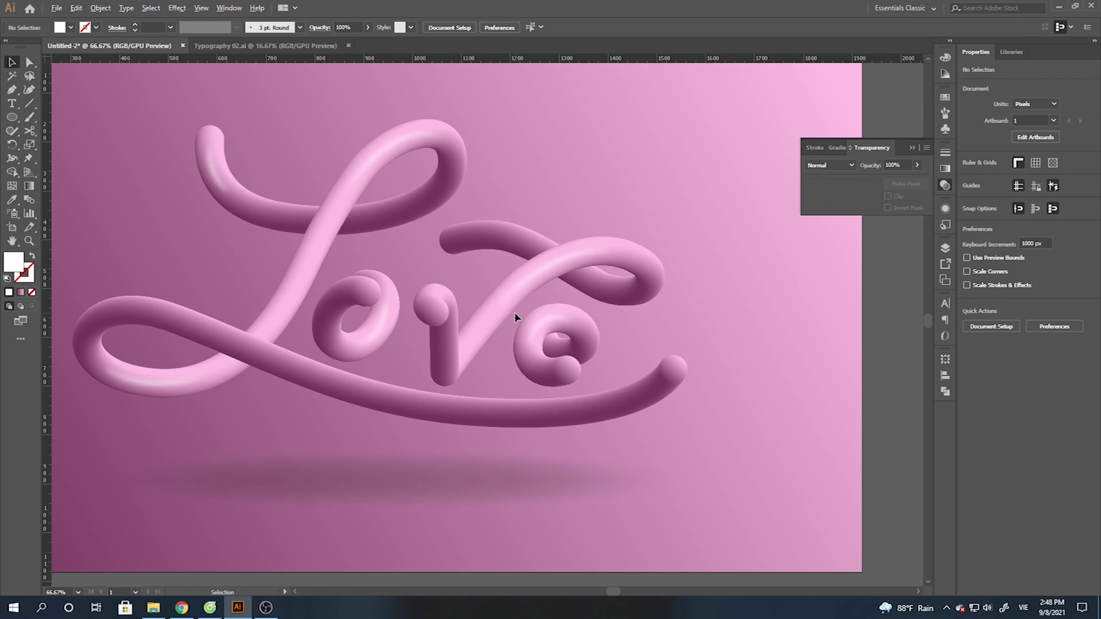
scroll(546, 313, down, 1)
scroll(821, 346, down, 1)
scroll(821, 346, up, 1)
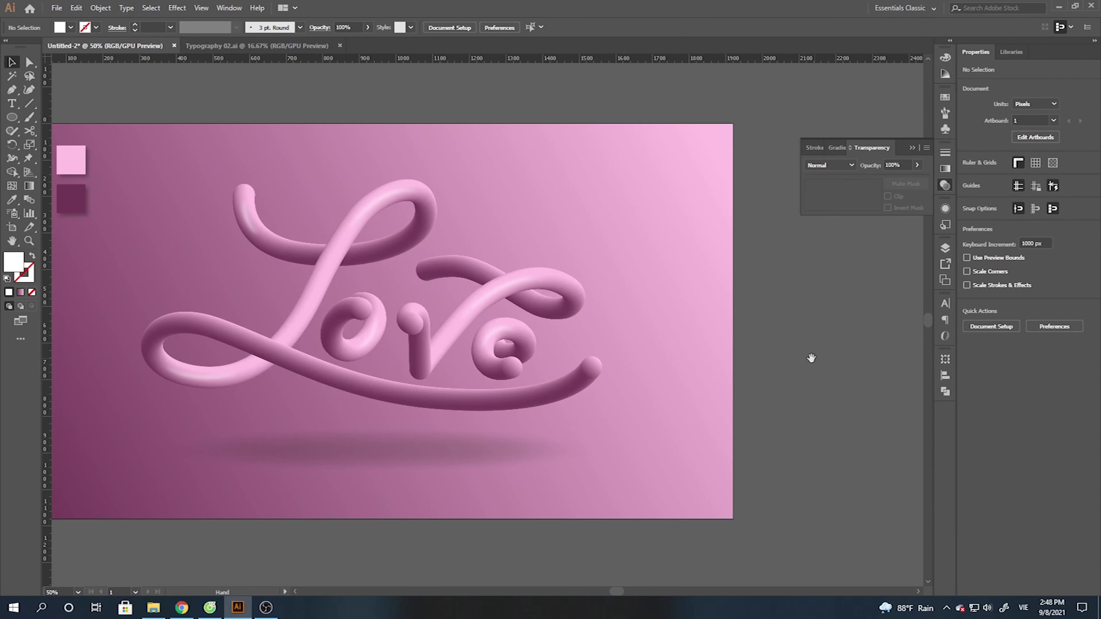
scroll(621, 288, left, 1)
click(597, 262)
click(875, 171)
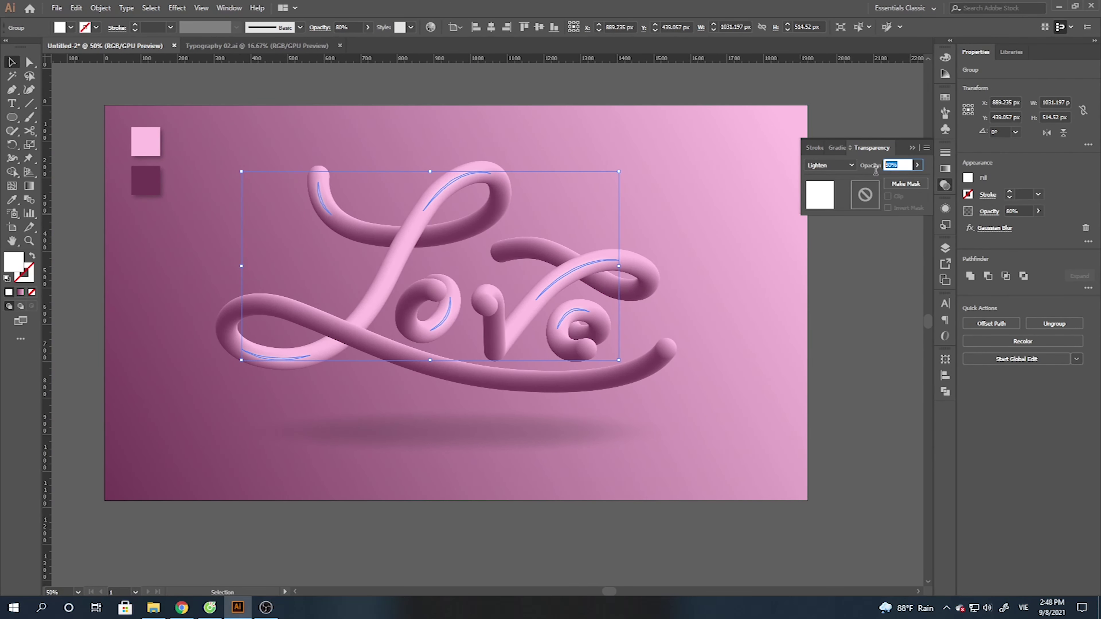
click(858, 290)
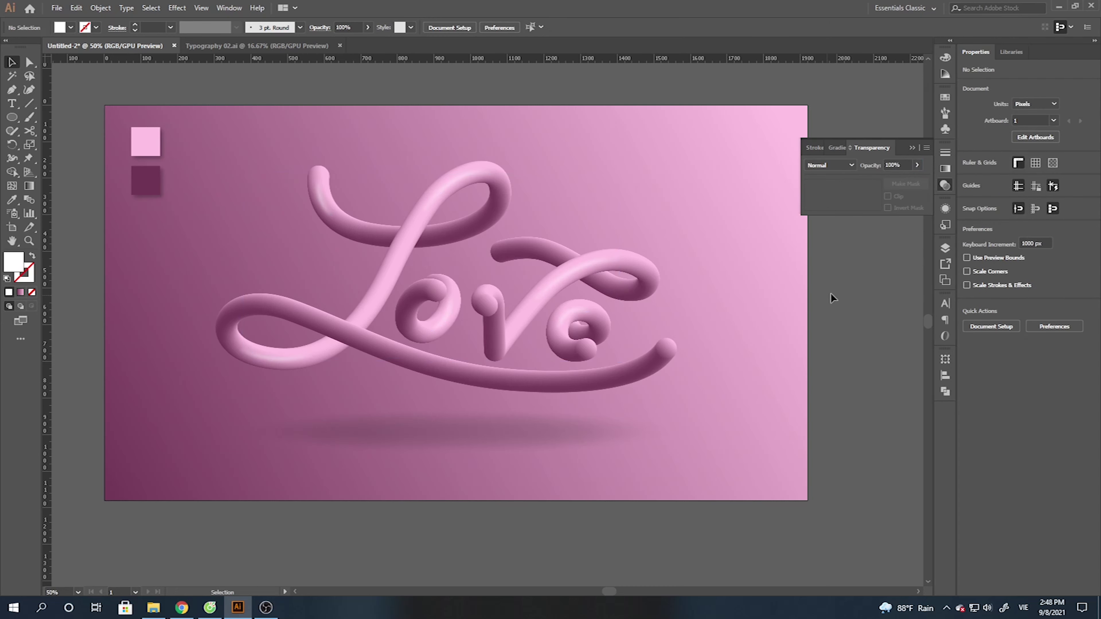
- Move the lettering, its highlights and the shadow together about 17 px straight down on the artboard and deselect them
click(565, 320)
click(523, 318)
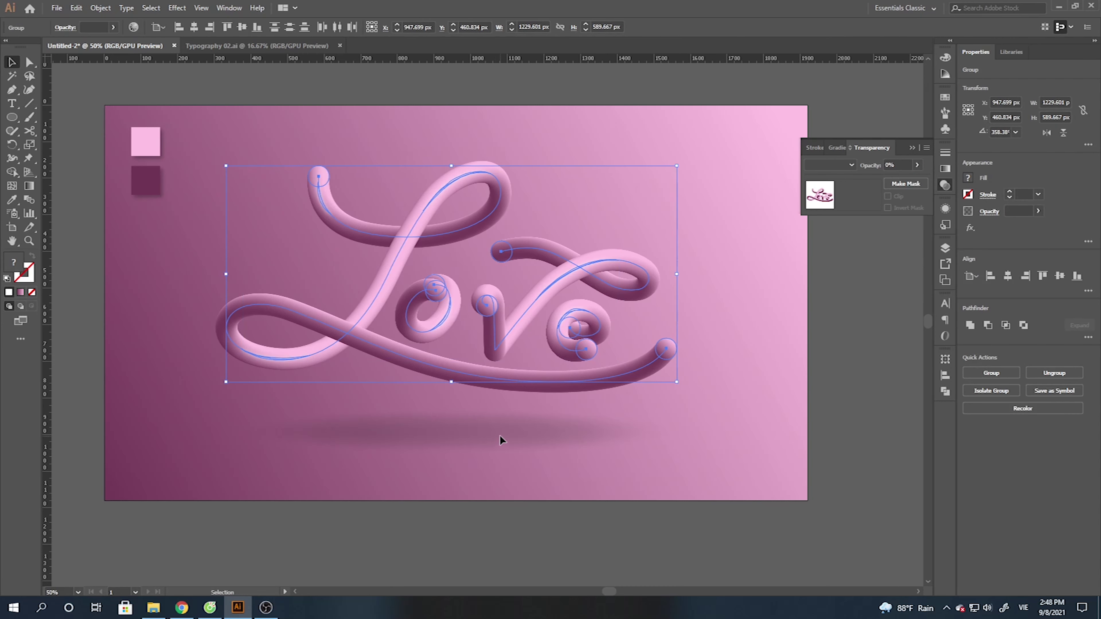
click(947, 247)
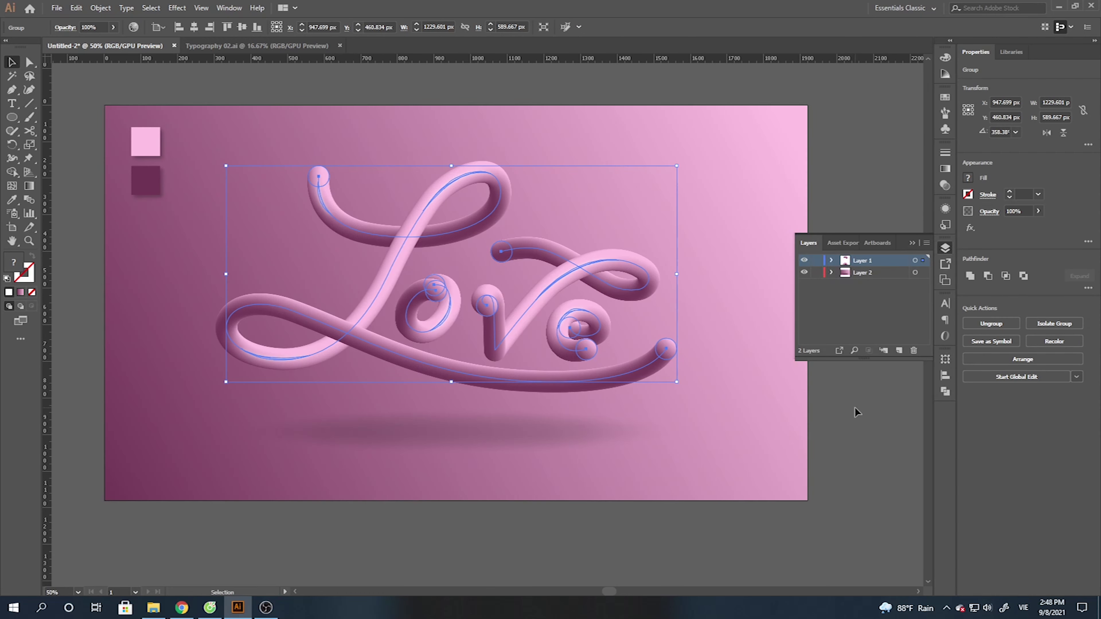
key(shift+Down)
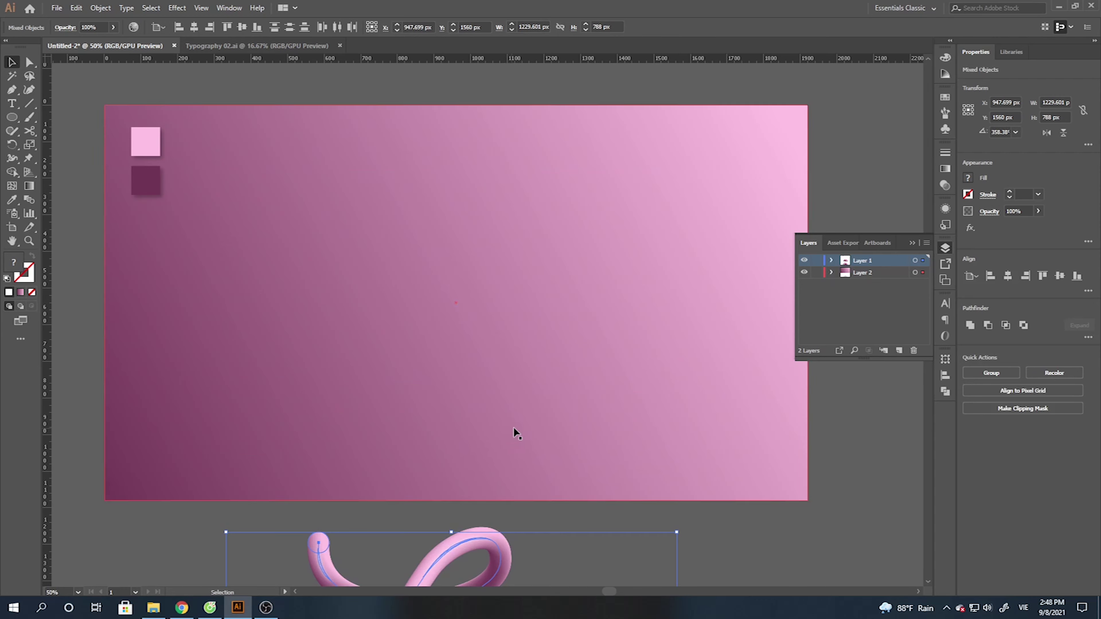
key(ctrl+z)
drag(501, 431, 501, 437)
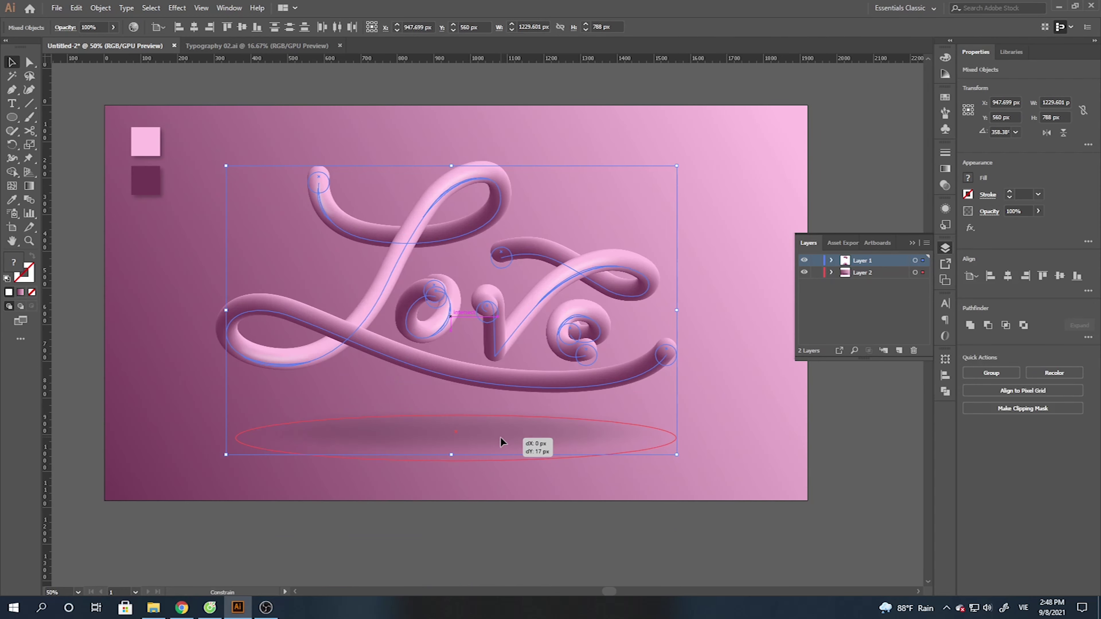
click(848, 418)
click(912, 243)
drag(875, 281, 887, 295)
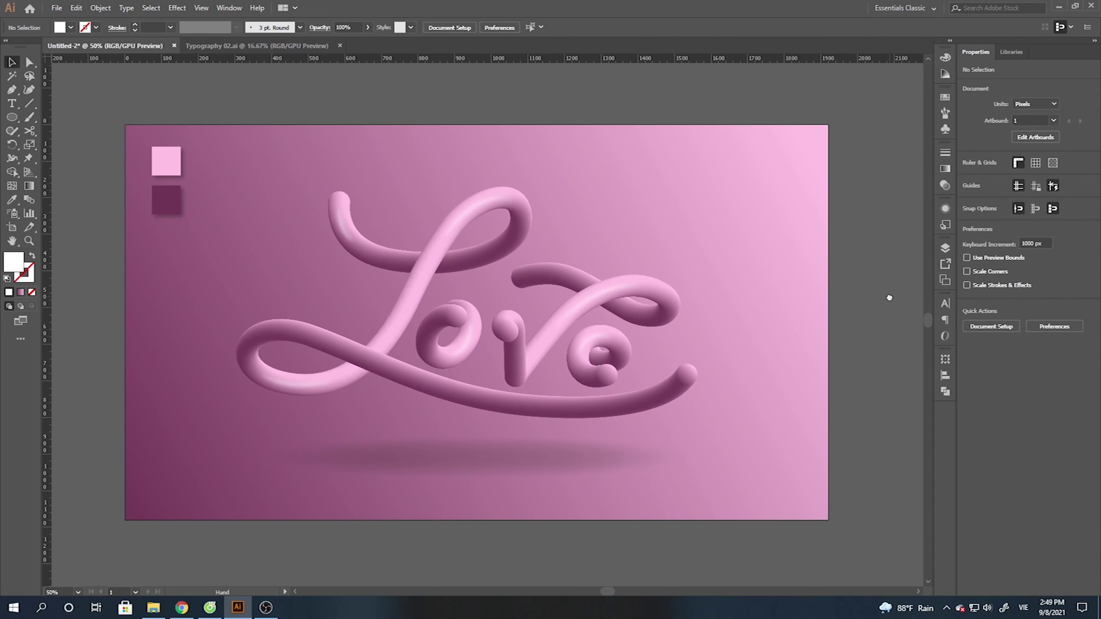